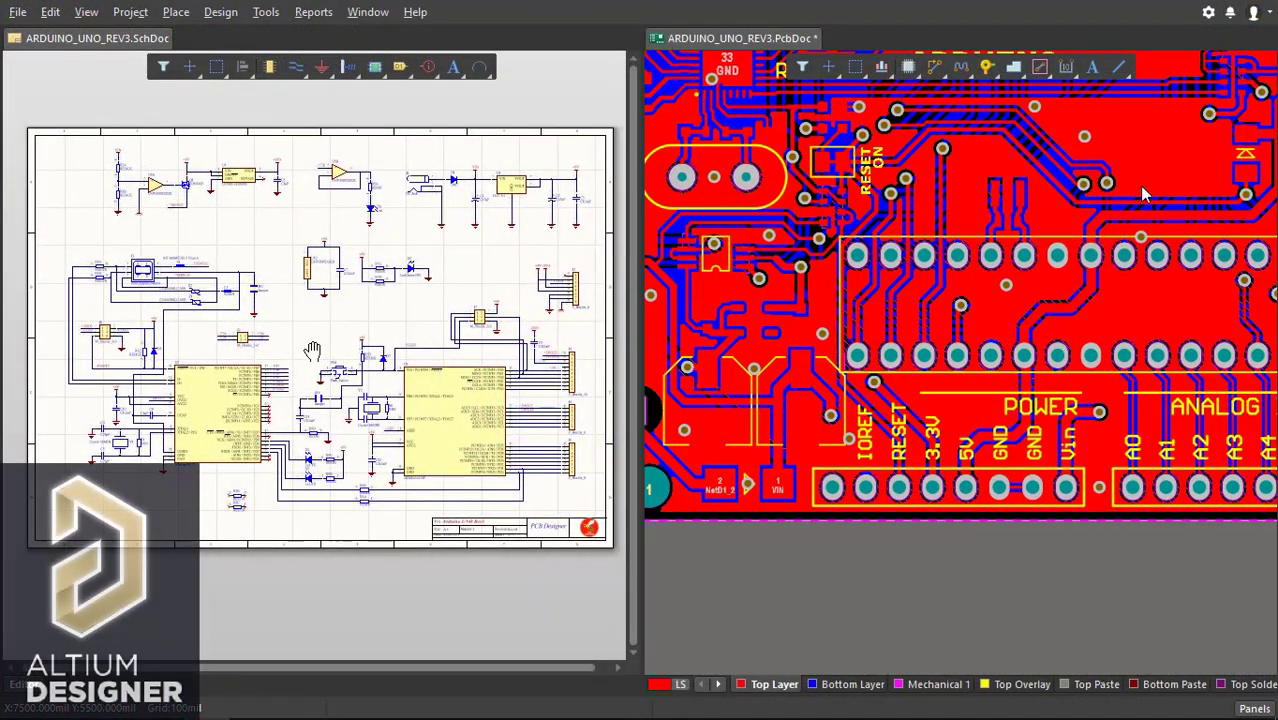
Examine the Arduino Uno board's bottom layer and its 3D view.
right_click_drag(1145, 195, 1165, 295)
key("KP_Multiply")
scroll(962, 410, "down", 6, "ctrl")
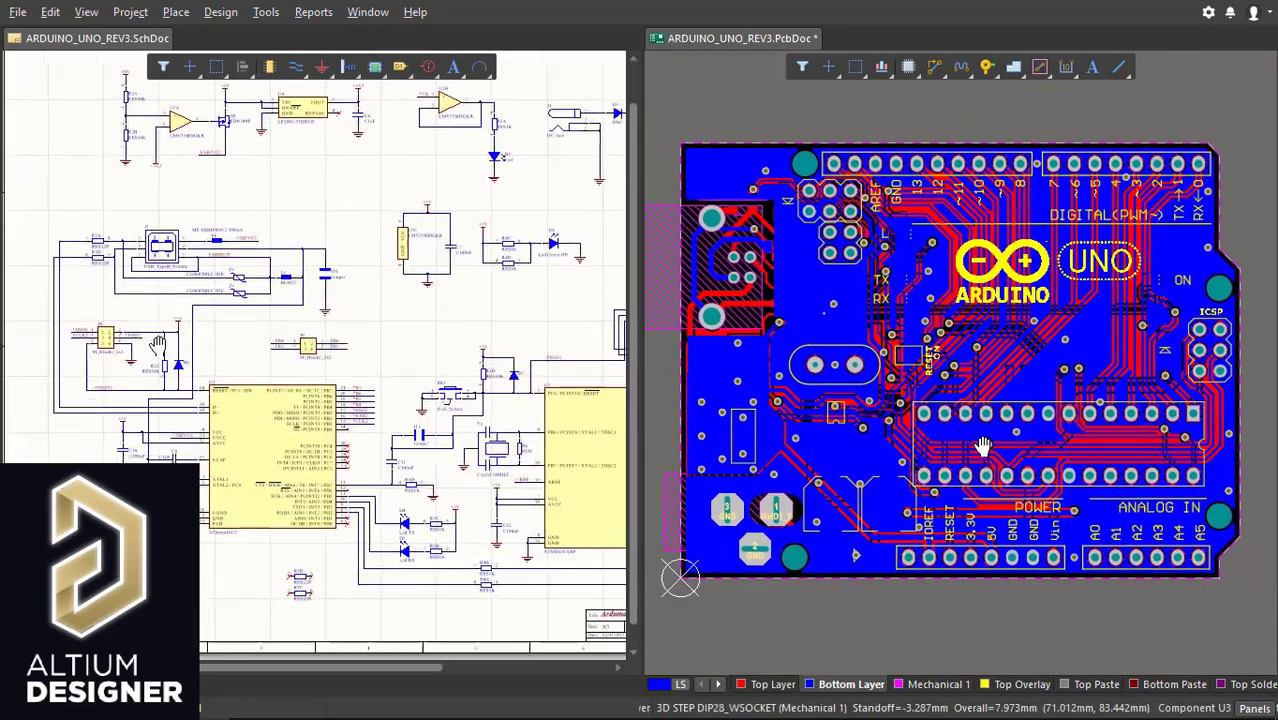
key("3")
right_click_drag(995, 398, 1040, 405, "shift")
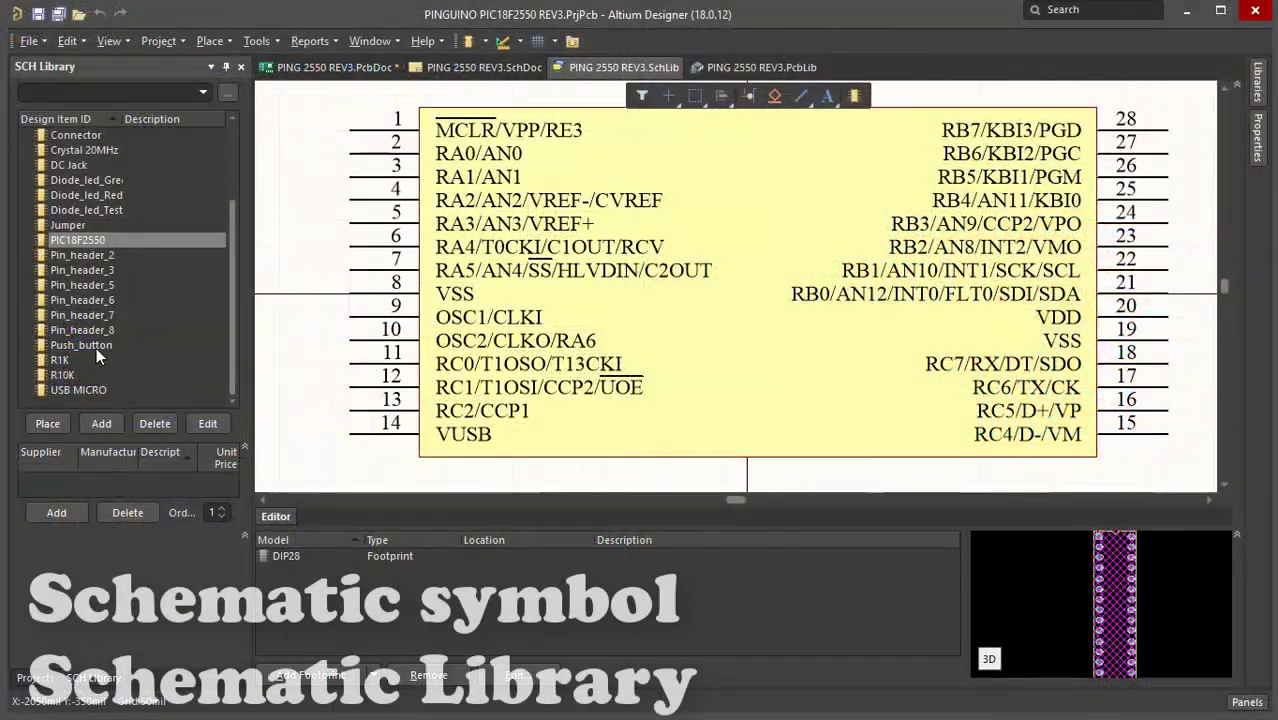
Look through the Pinguino project's schematic symbols and footprints, and examine the +5V net in its PCB layout.
left_click(96, 347)
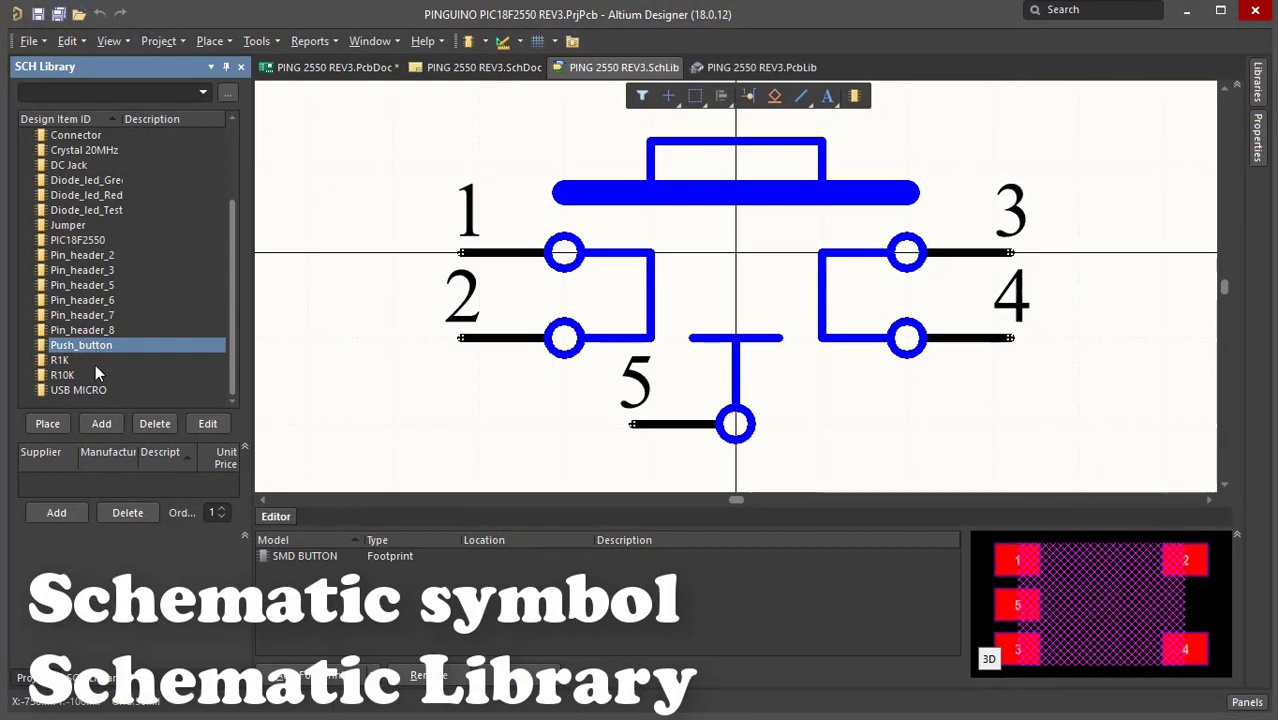
left_click(94, 389)
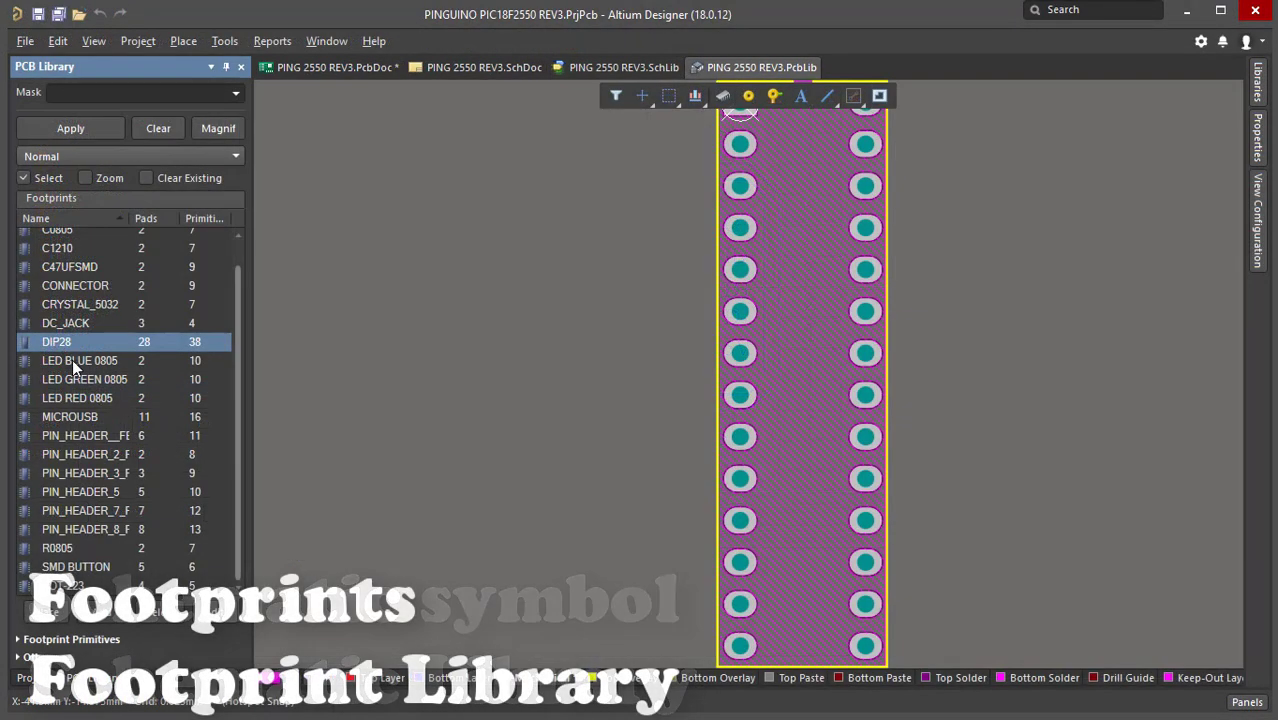
left_click(72, 359)
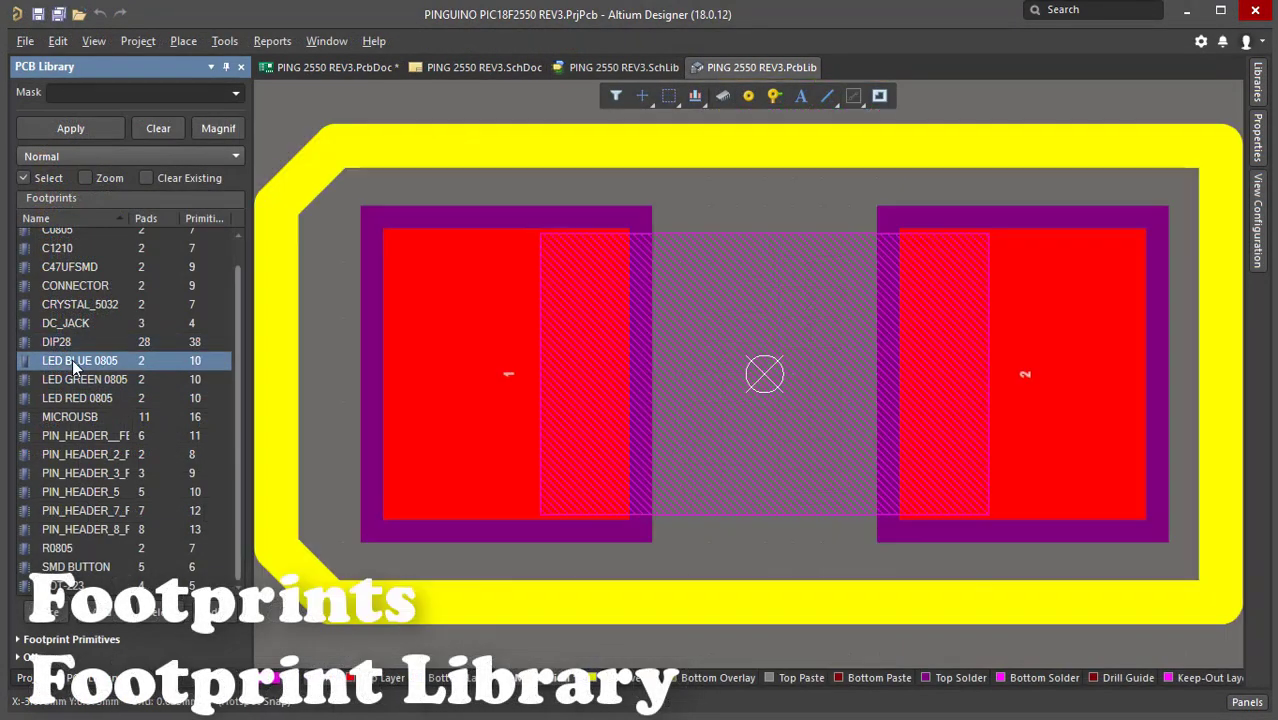
left_click(72, 416)
left_click(71, 435)
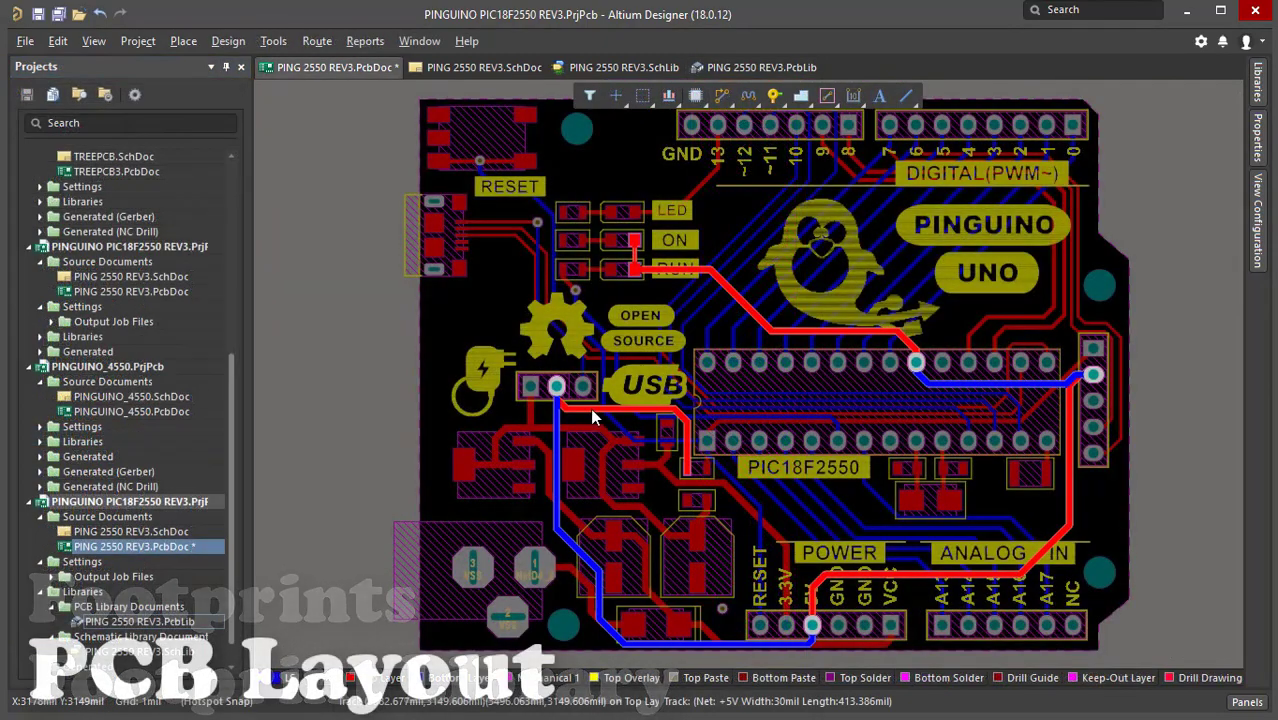
left_click(592, 418)
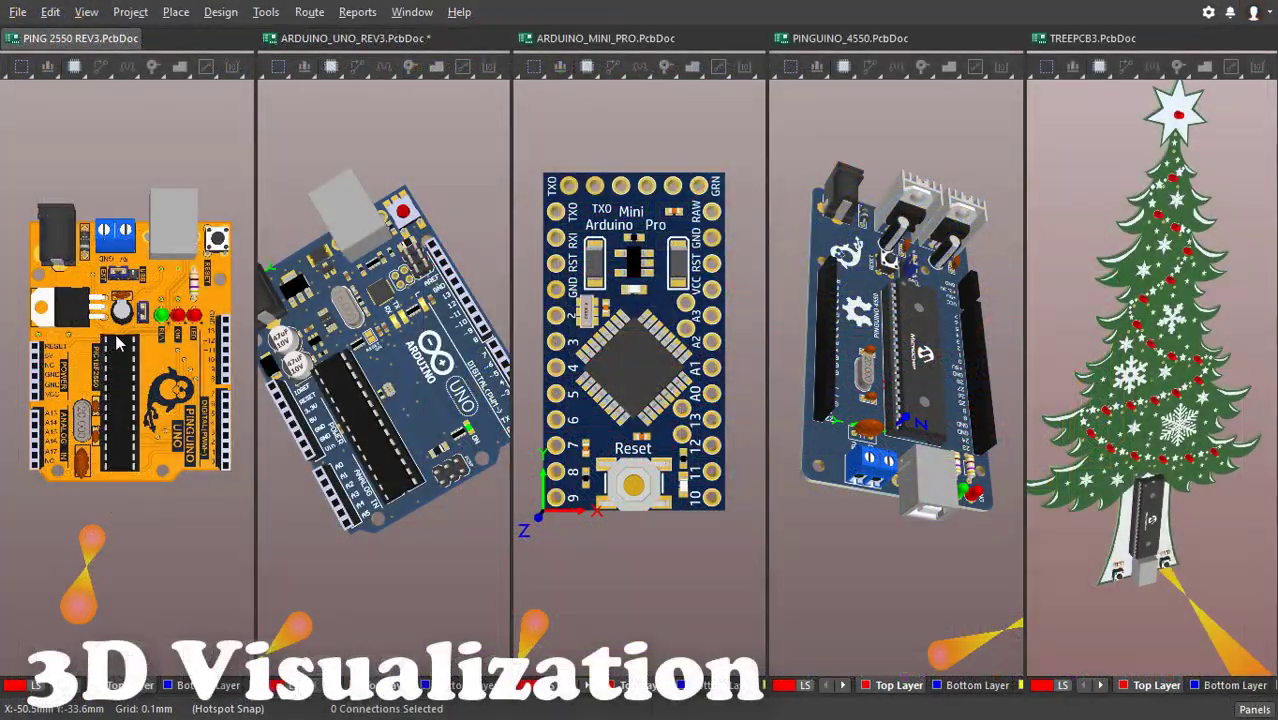
Inspect the open PCB designs in 3D by flipping and rotating the boards.
key("v")
key("b")
key("v")
key("b")
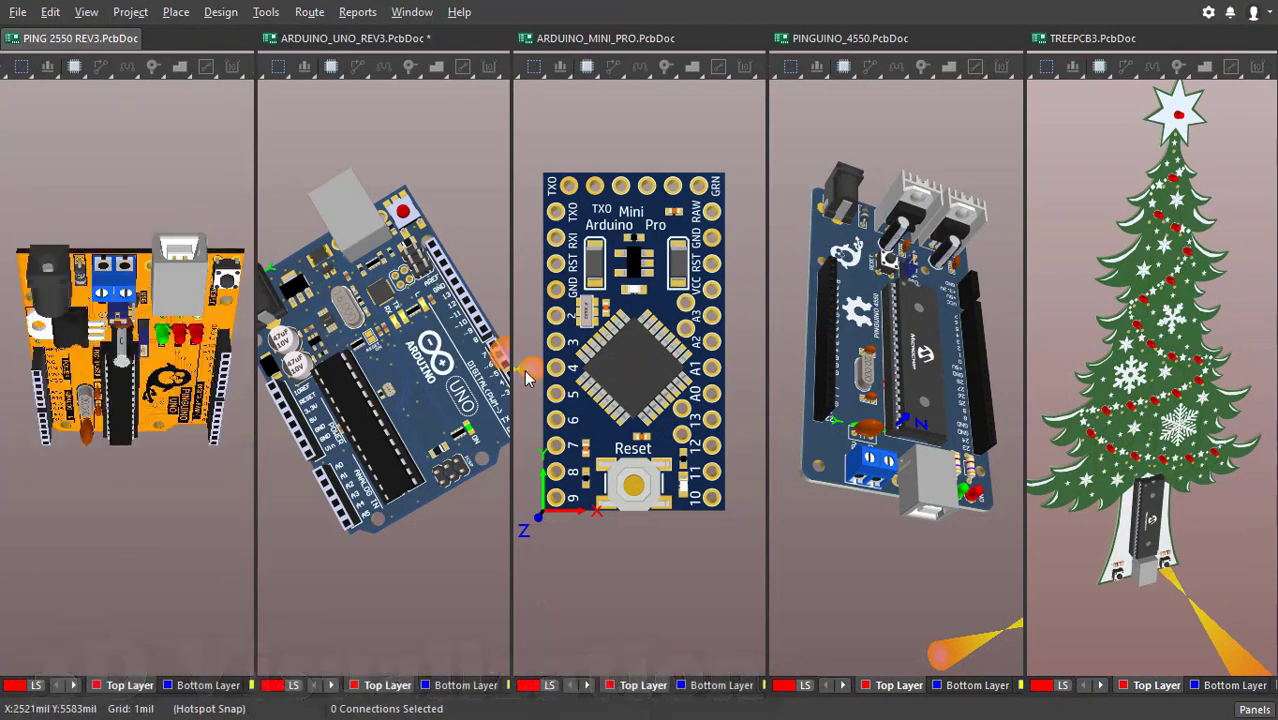
right_click_drag(614, 351, 648, 360, "shift")
key("0")
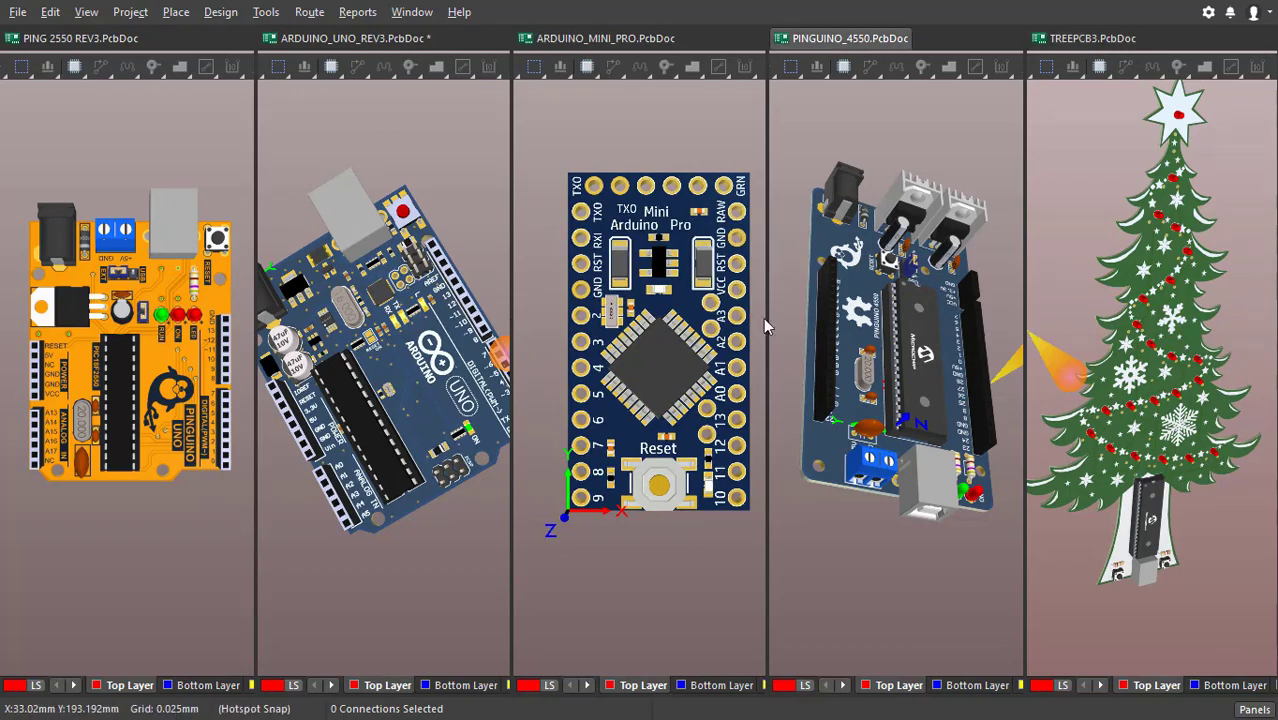
key("v")
key("b")
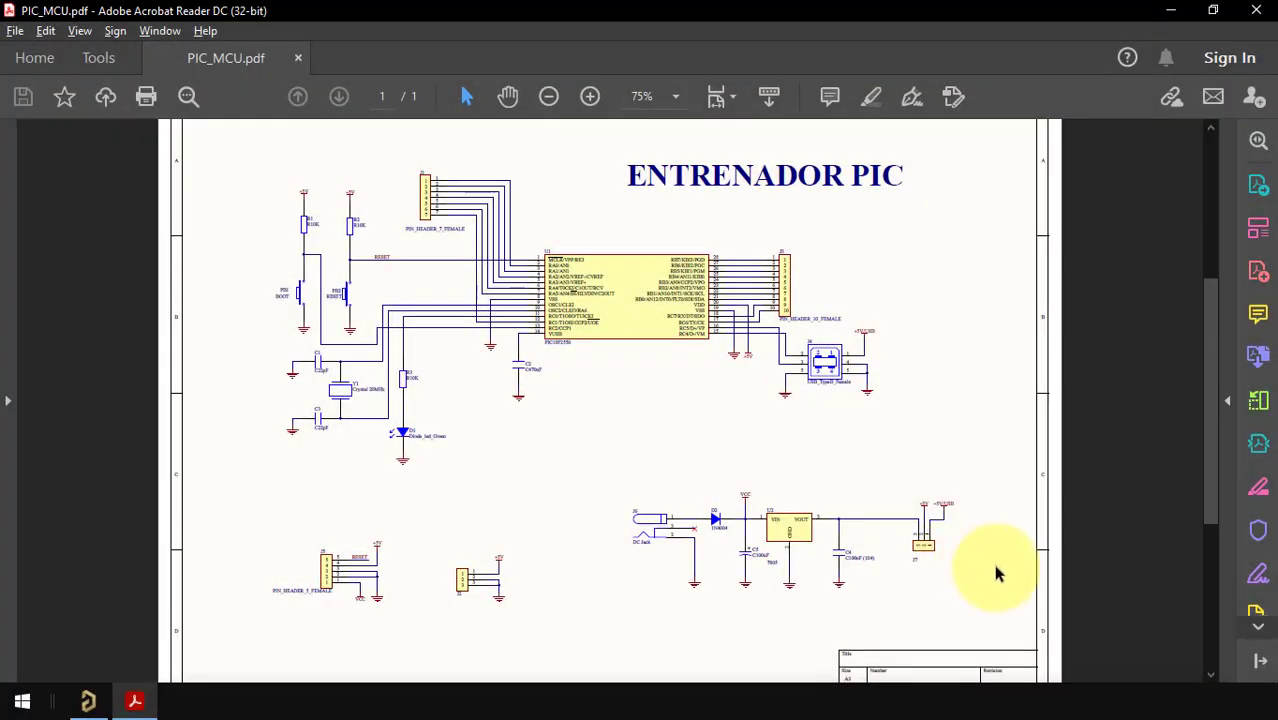
Examine the power supply section with diode D2 (1N4004) in the PIC_MCU.pdf schematic.
scroll(1063, 599, "up", 3, "ctrl")
scroll(1063, 599, "up", 1, "ctrl")
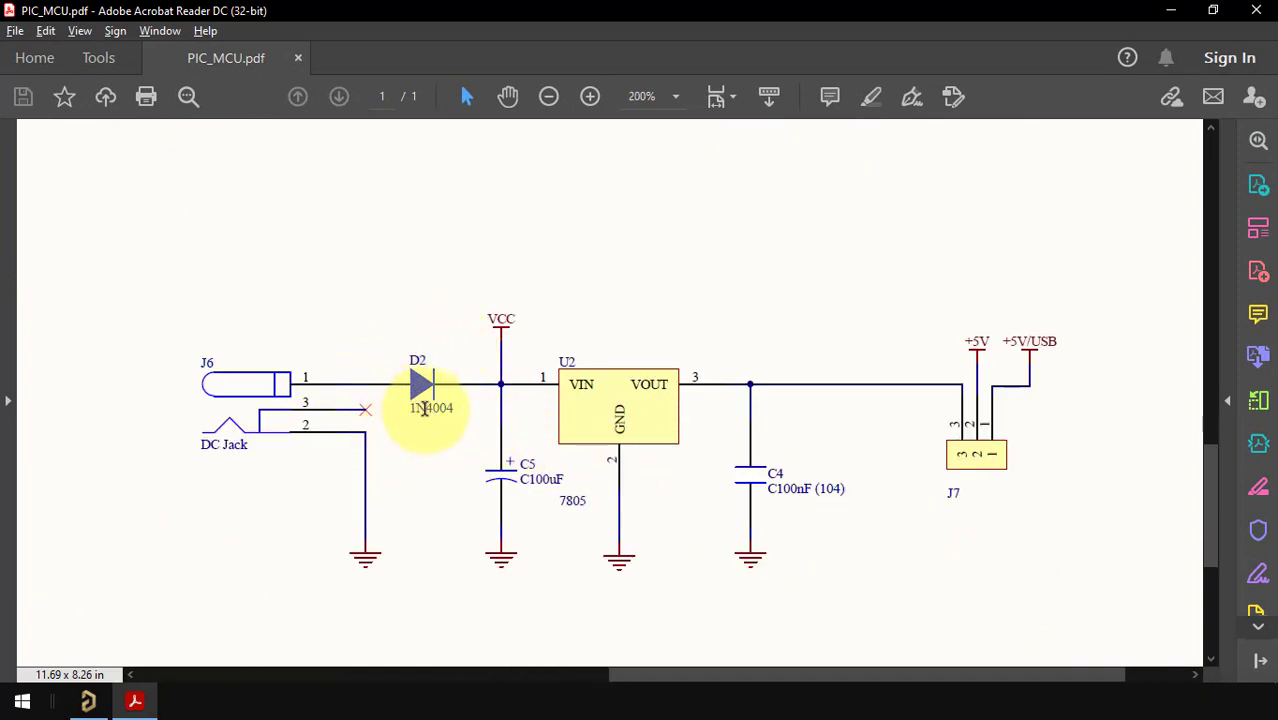
scroll(420, 416, "down", 2, "ctrl")
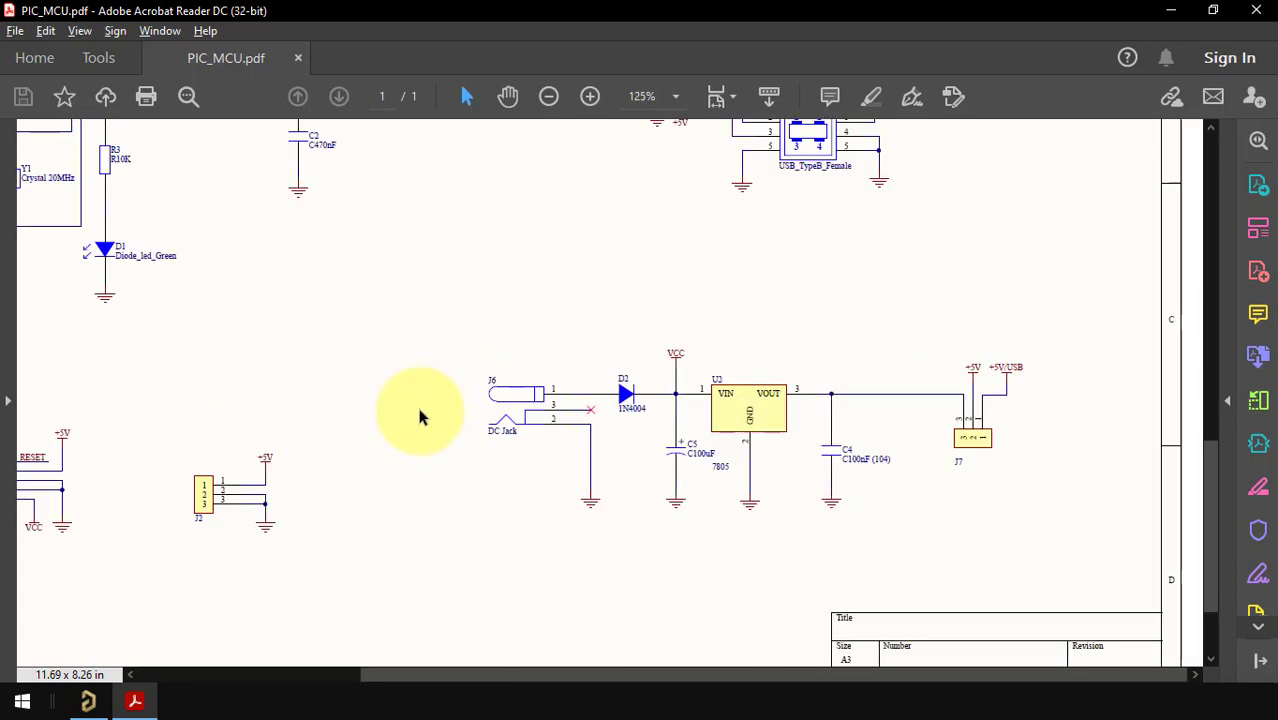
scroll(420, 416, "down", 2, "ctrl")
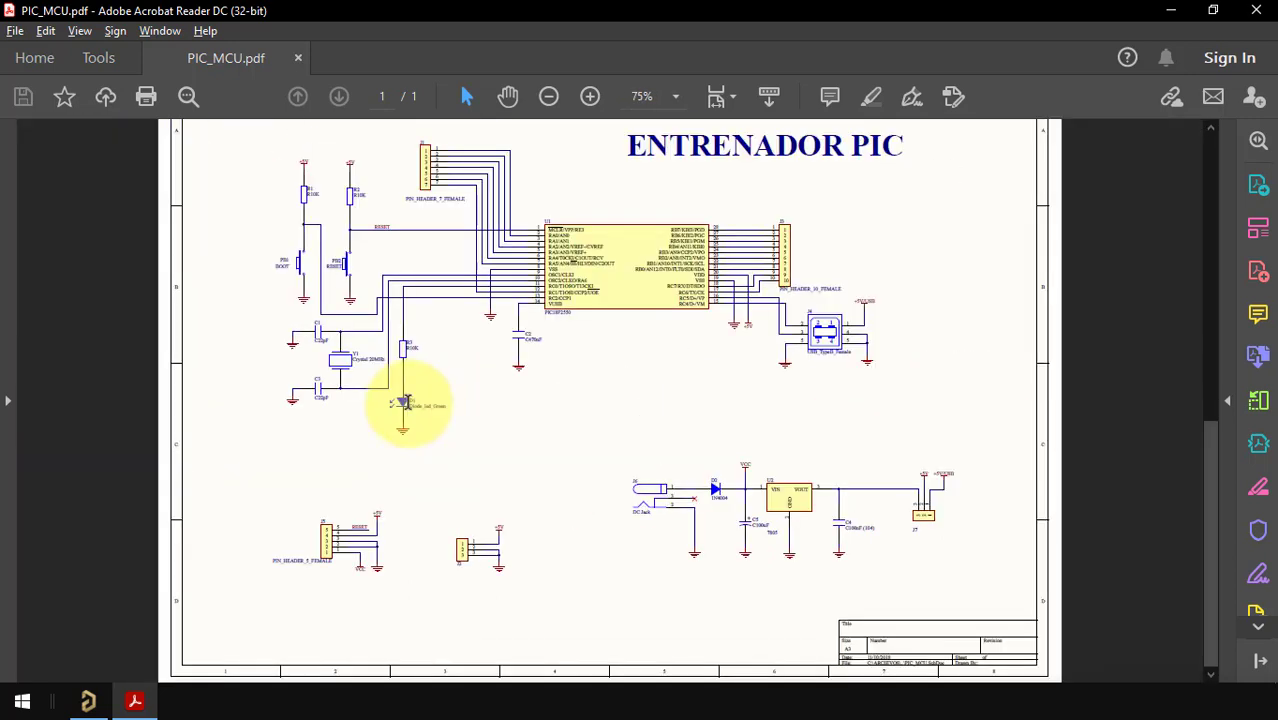
Switch to Altium Designer and inspect the Led_3mm_green symbol in the schematic library.
left_click(88, 704)
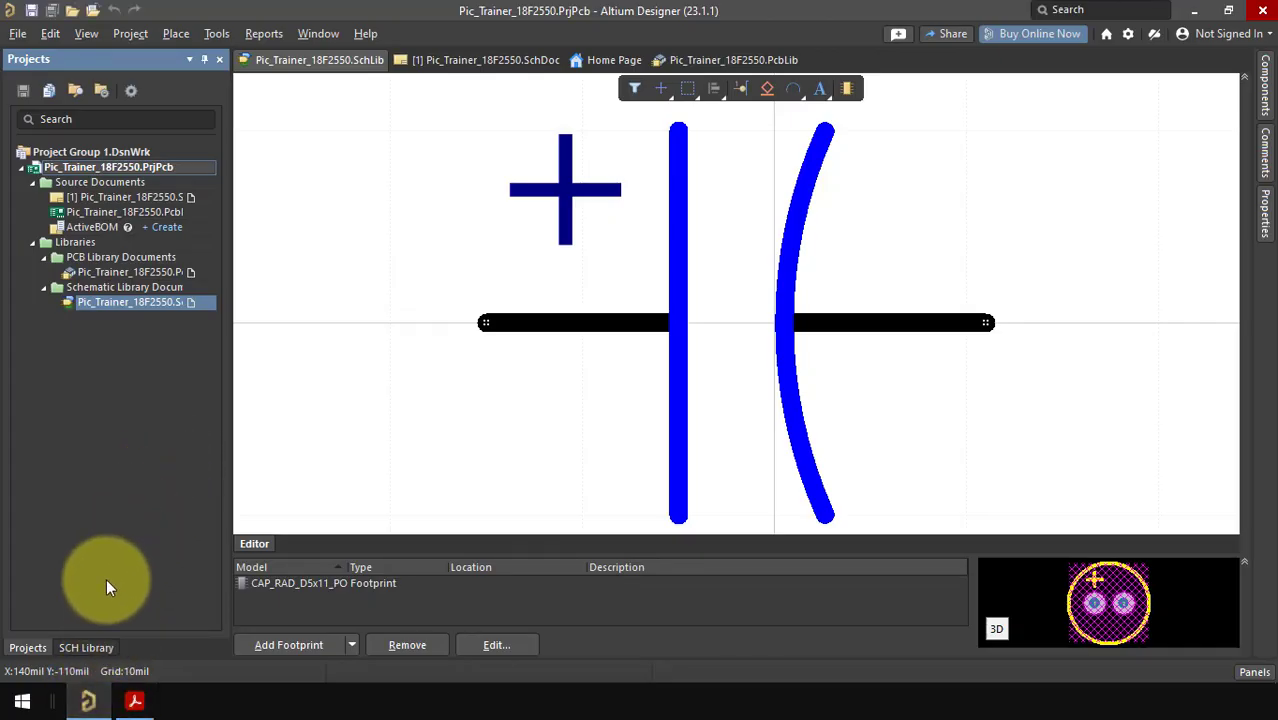
left_click(88, 648)
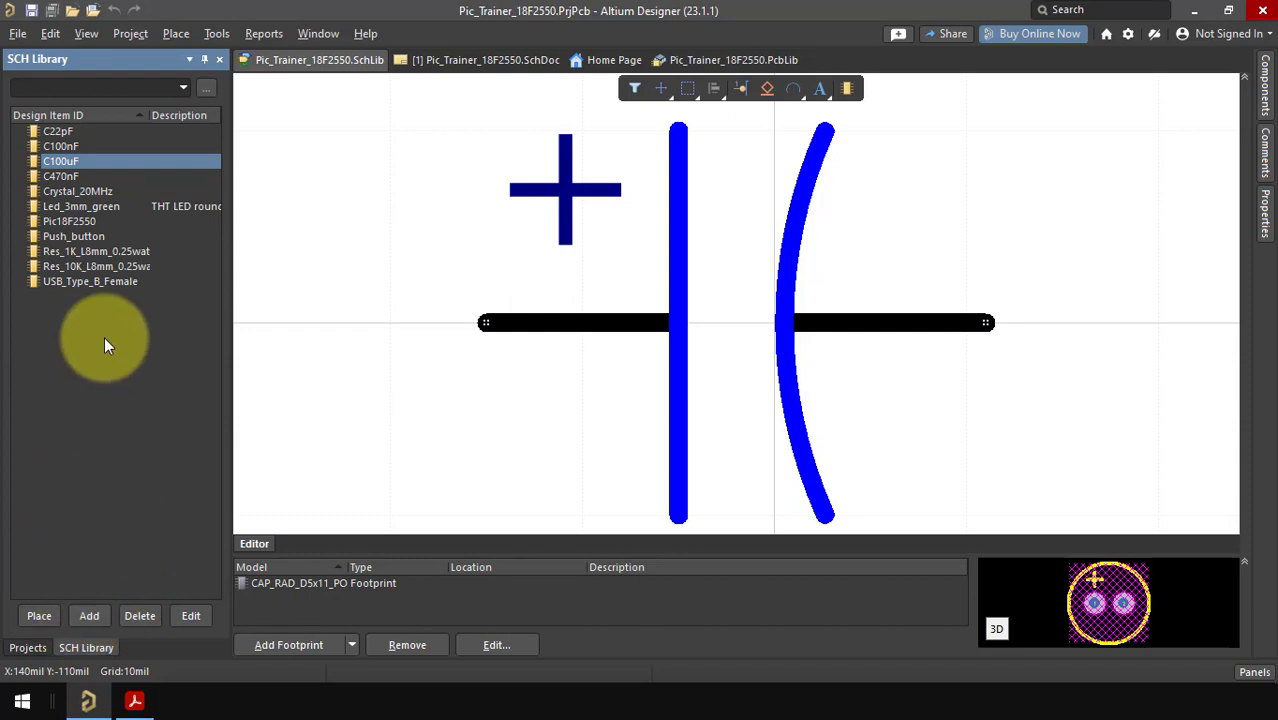
left_click(100, 207)
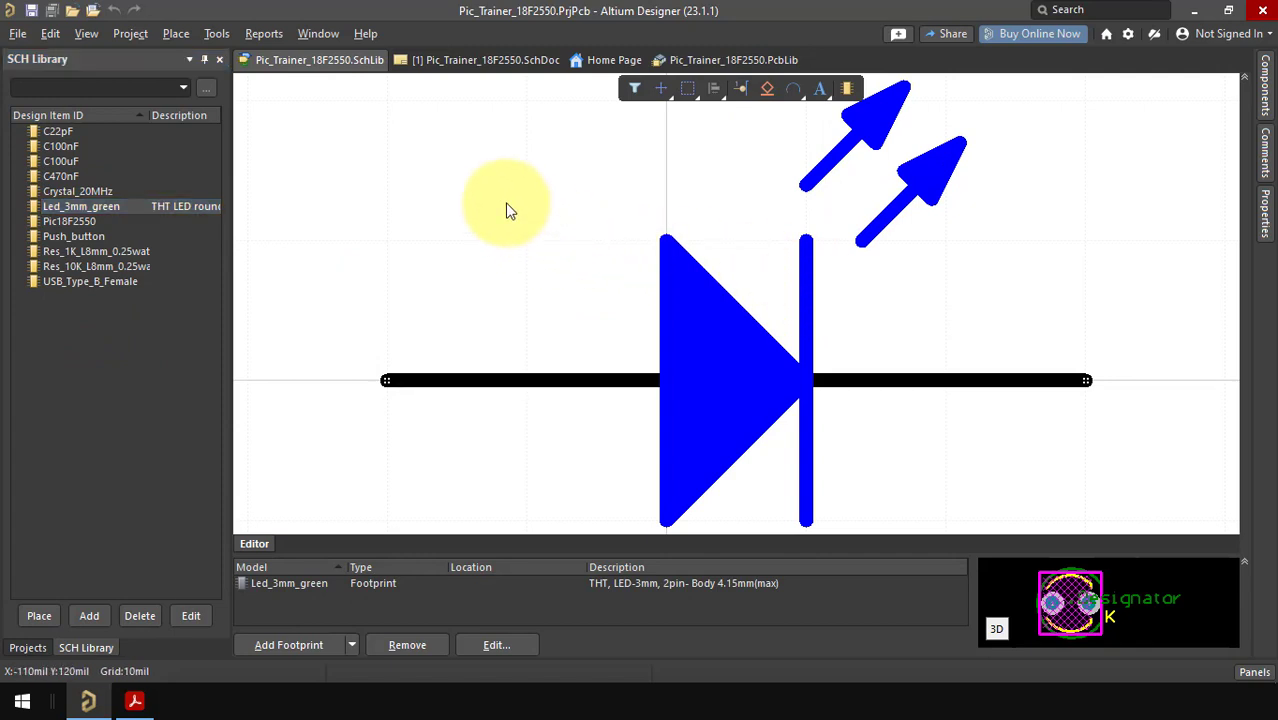
scroll(509, 211, "down", 2, "ctrl")
scroll(500, 207, "down", 1, "ctrl")
scroll(440, 185, "up", 2)
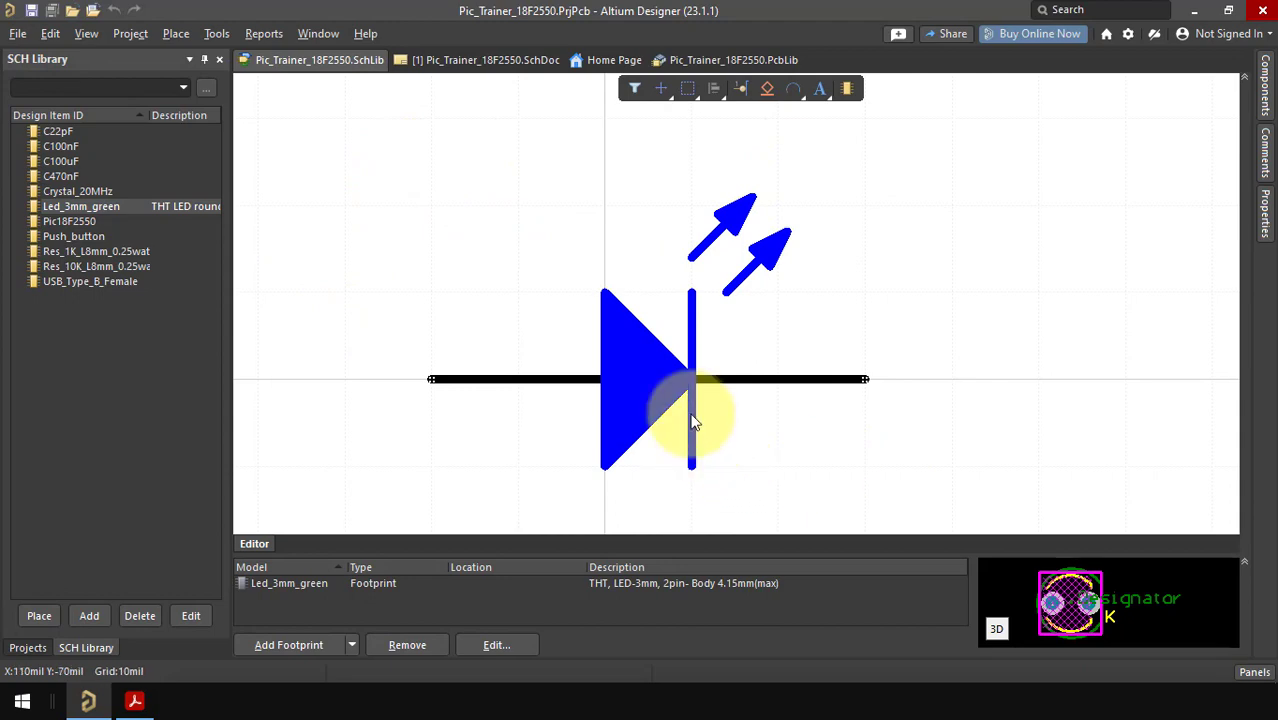
right_click(87, 214)
left_click(308, 148)
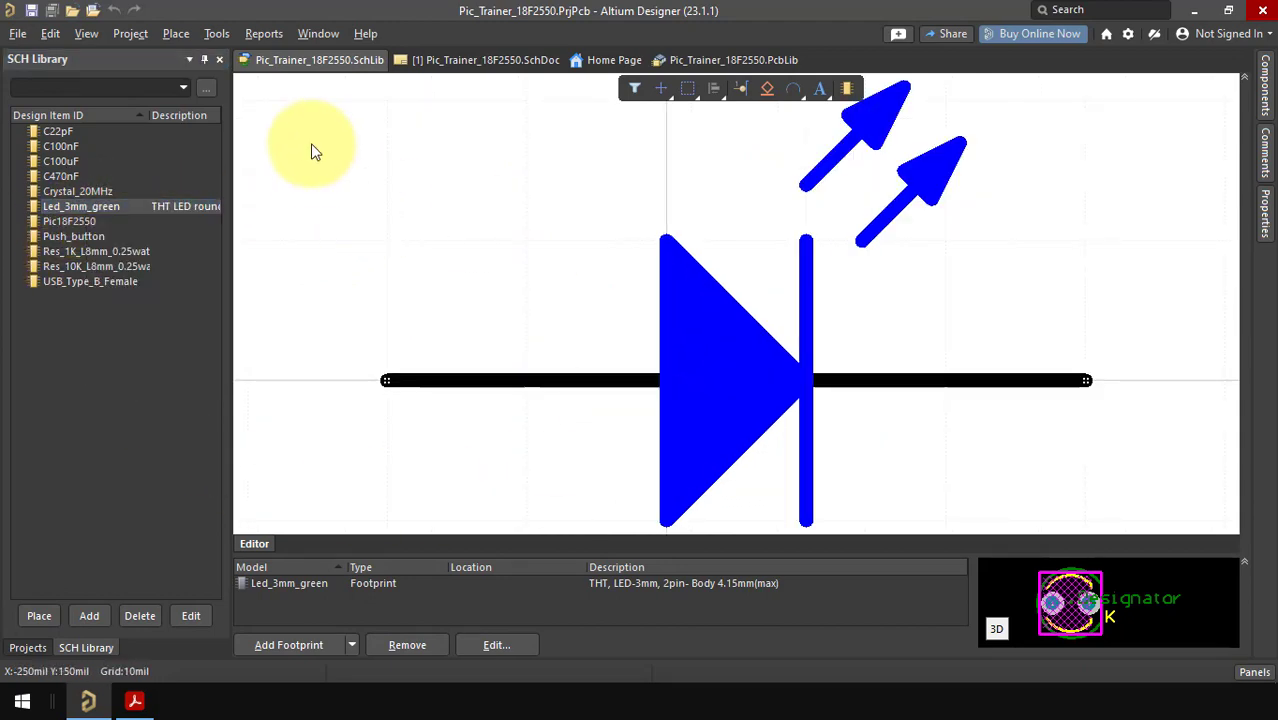
Create a new schematic library component with the design item ID 1N4004.
left_click(217, 34)
left_click(260, 57)
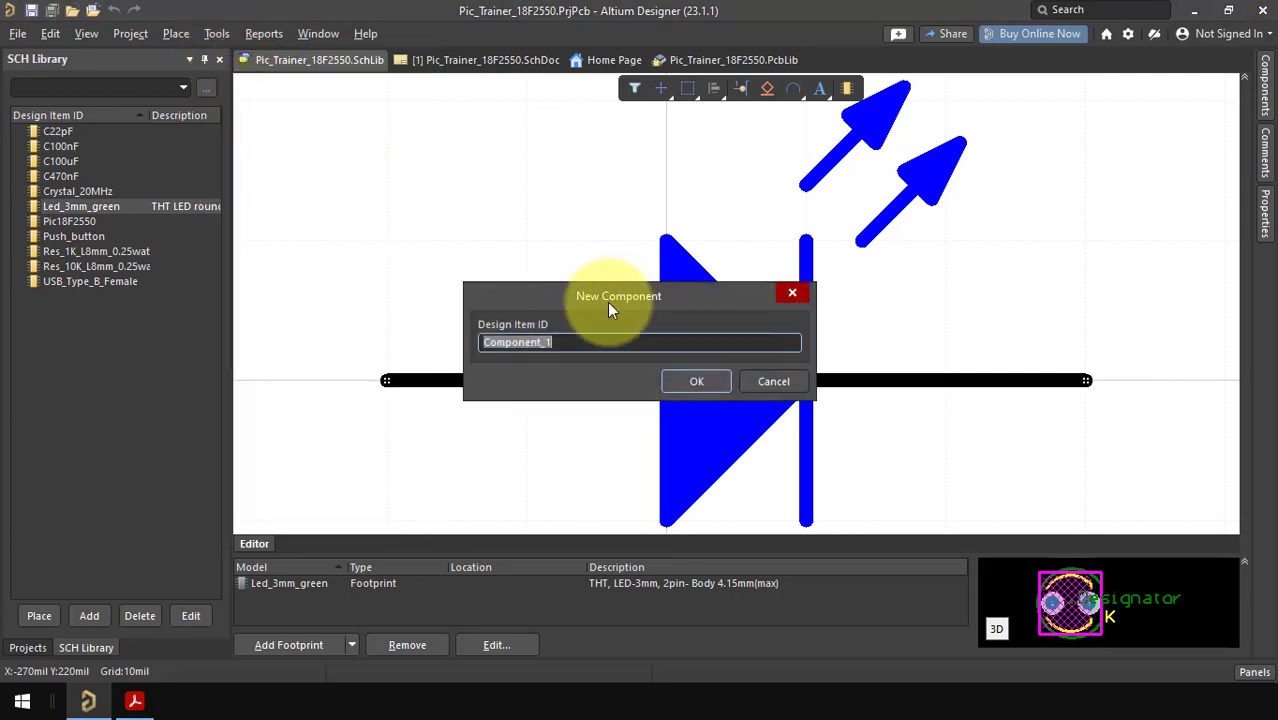
type("1N")
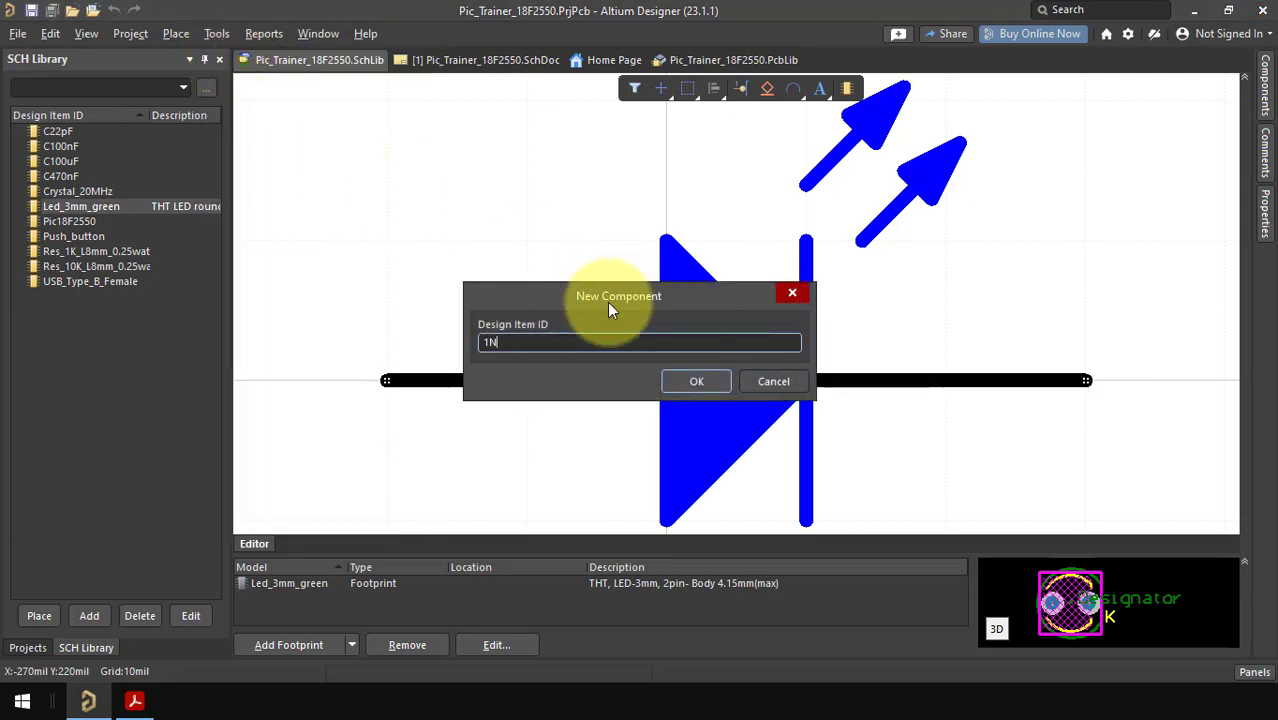
type("4004")
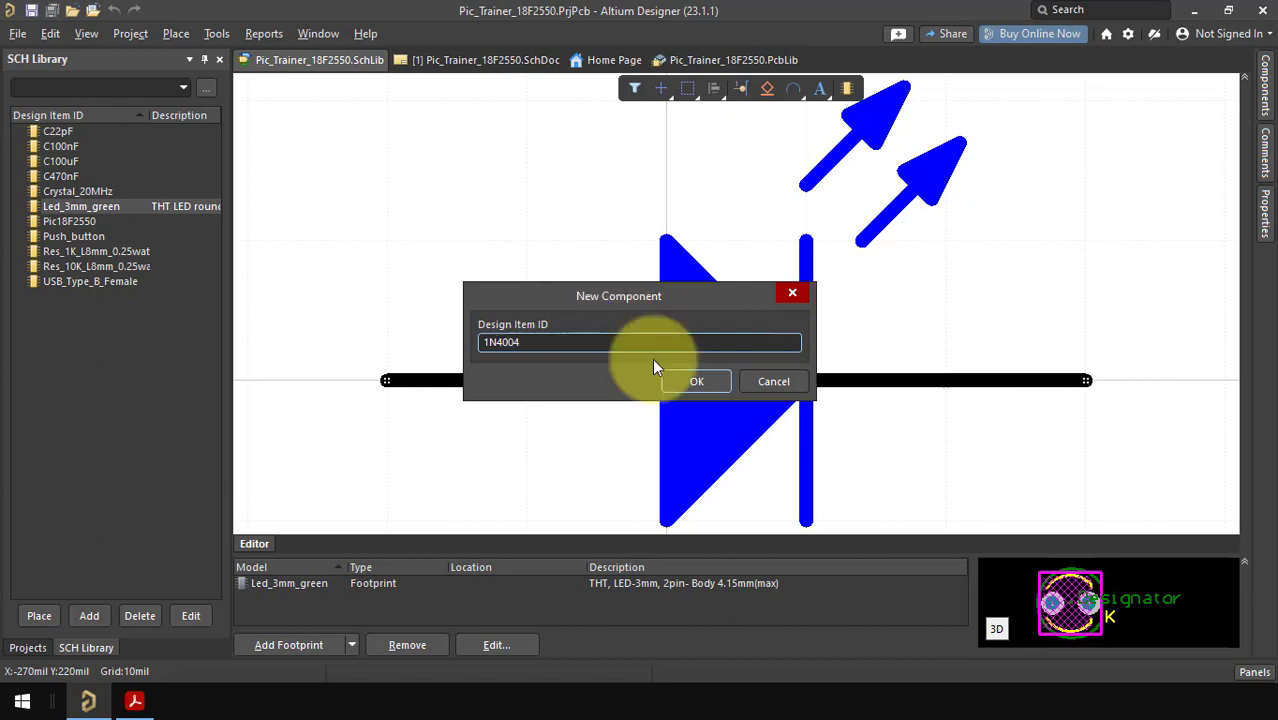
left_click(672, 381)
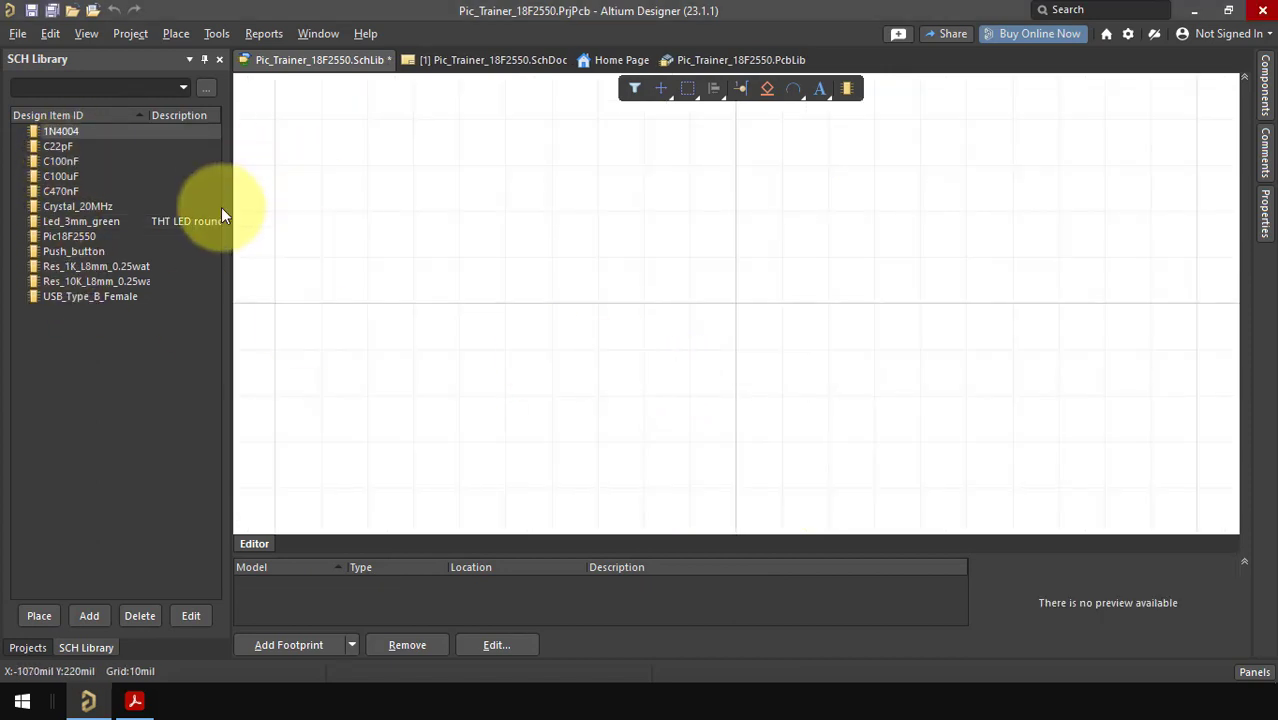
Copy the whole Led_3mm_green symbol into the 1N4004 component, placing its left pin end at X -200 mil, Y 200 mil.
left_click(83, 221)
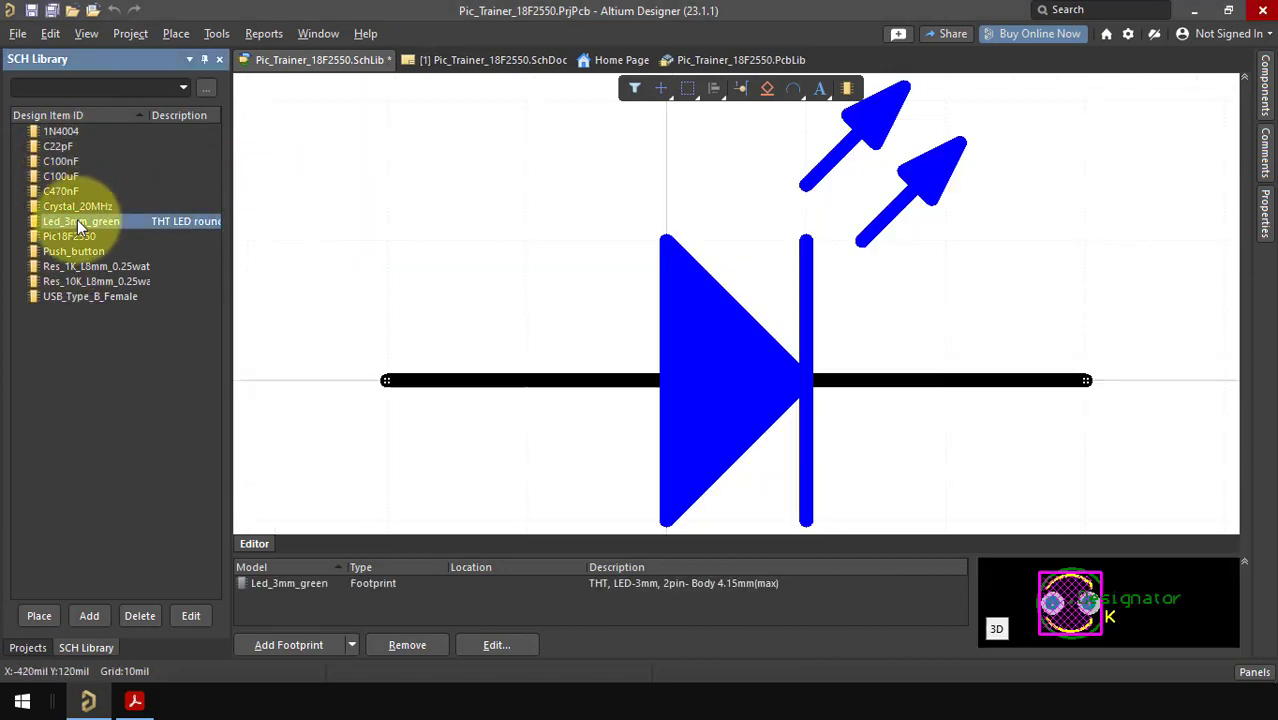
left_click(421, 231)
scroll(421, 231, "down", 2, "ctrl")
left_click_drag(333, 118, 983, 507)
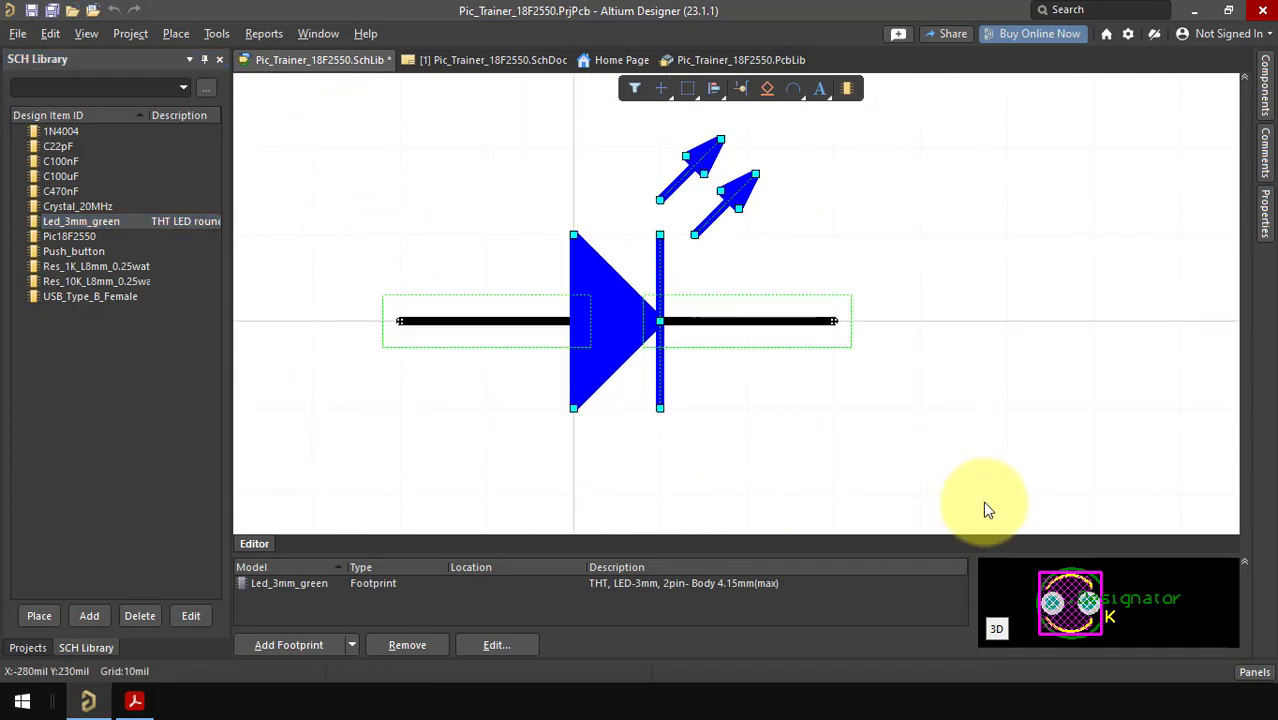
left_click(85, 134)
key("ctrl+v")
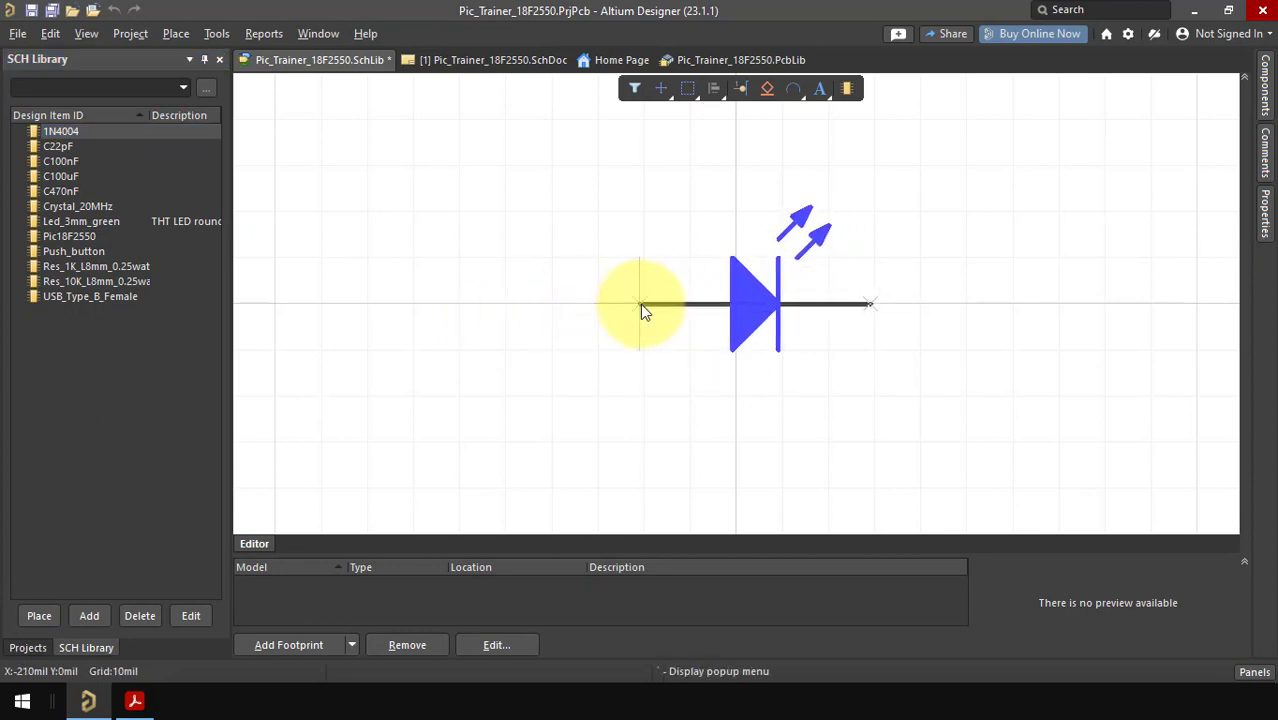
scroll(642, 308, "up", 1, "ctrl")
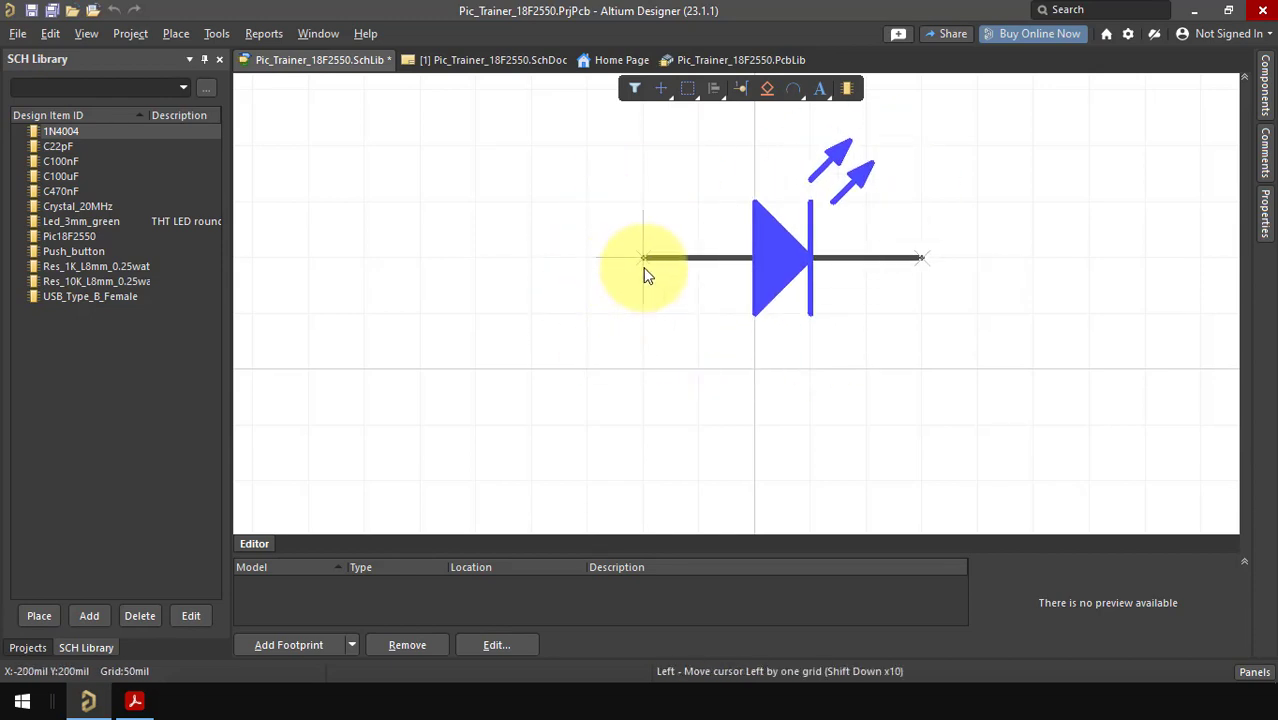
left_click(644, 267)
scroll(970, 200, "up", 1)
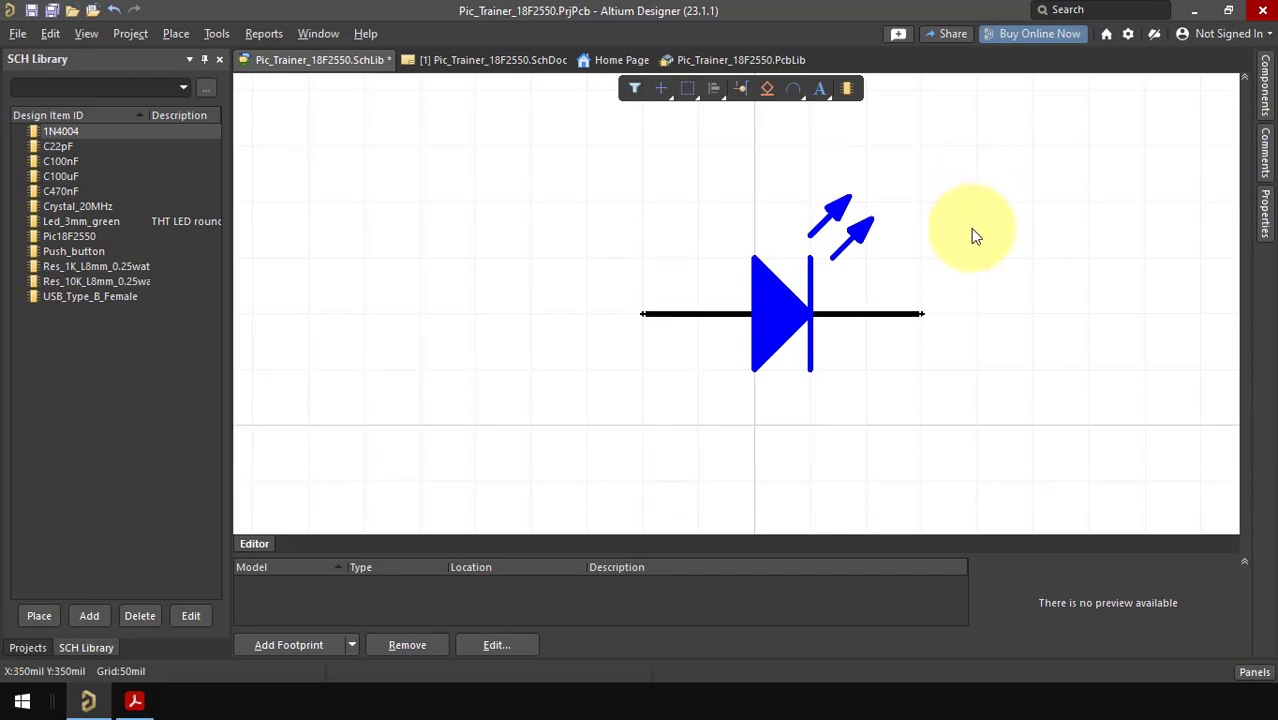
Delete the two light-emission arrows from the 1N4004 diode symbol.
scroll(970, 236, "up", 2, "ctrl")
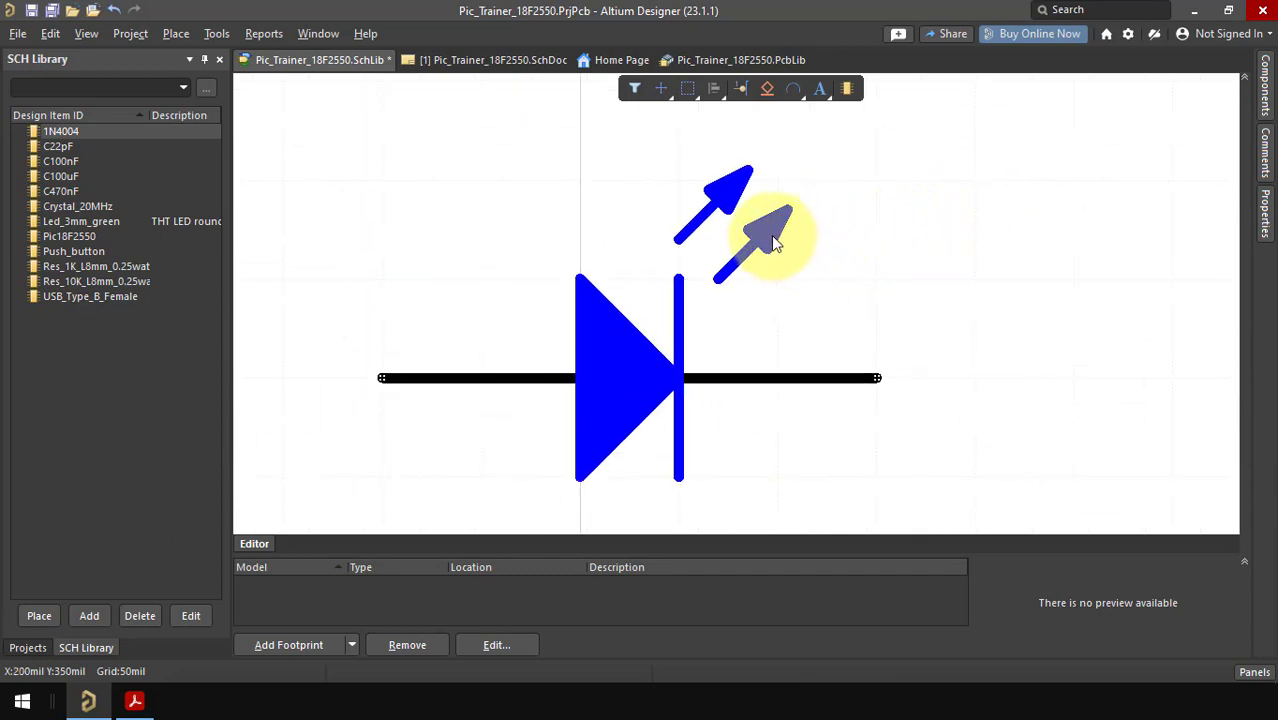
left_click_drag(771, 235, 742, 172)
left_click_drag(793, 147, 714, 272)
key("Delete")
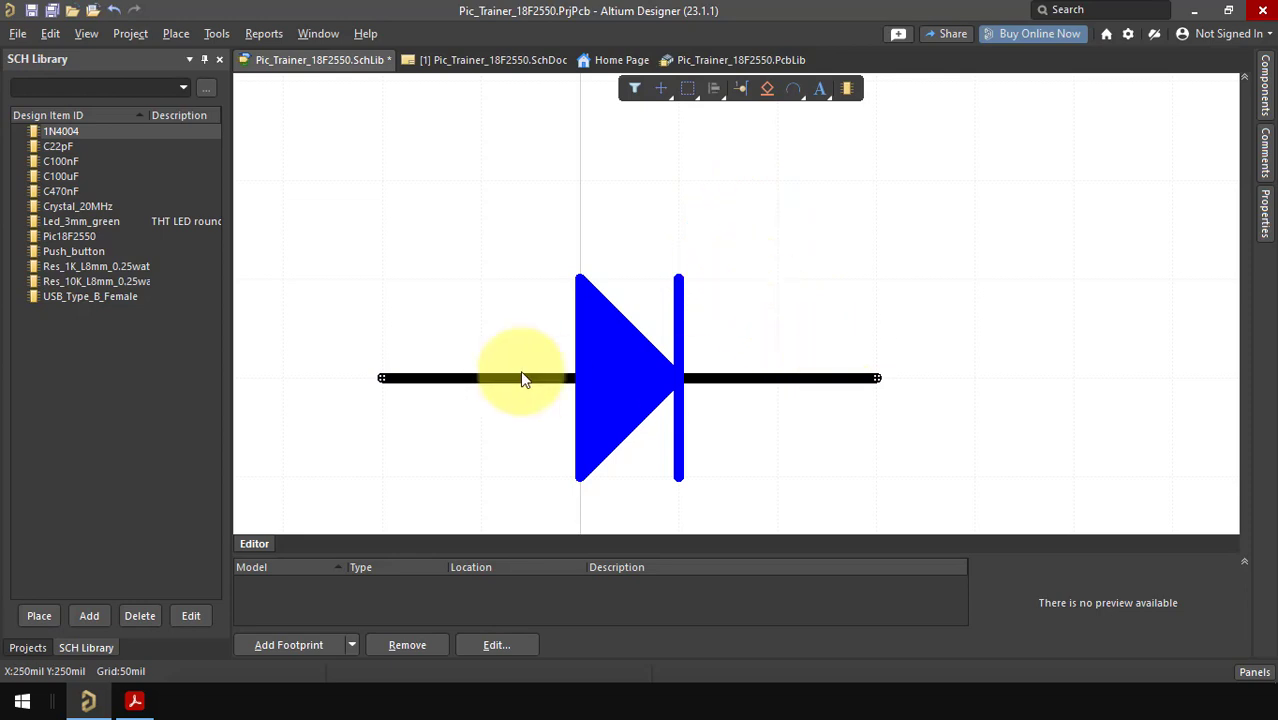
Check the designator and name of both pins on the 1N4004 symbol.
left_click(556, 346)
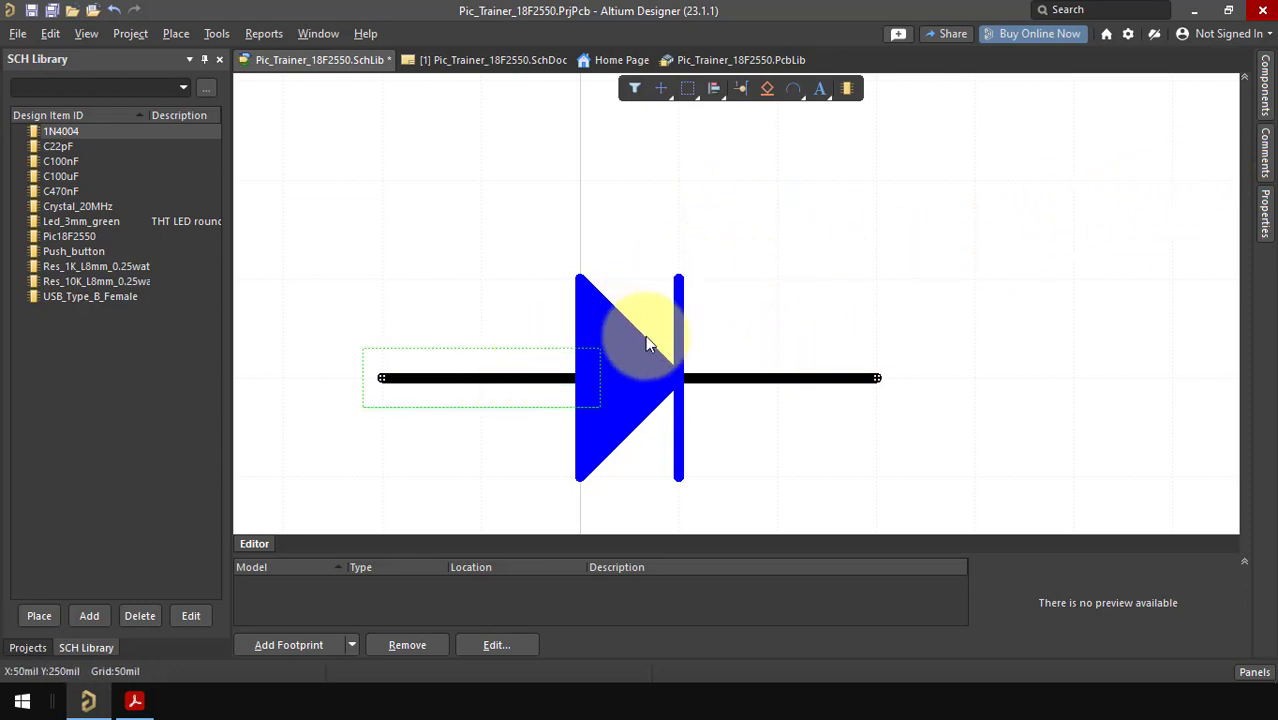
left_click(1261, 217)
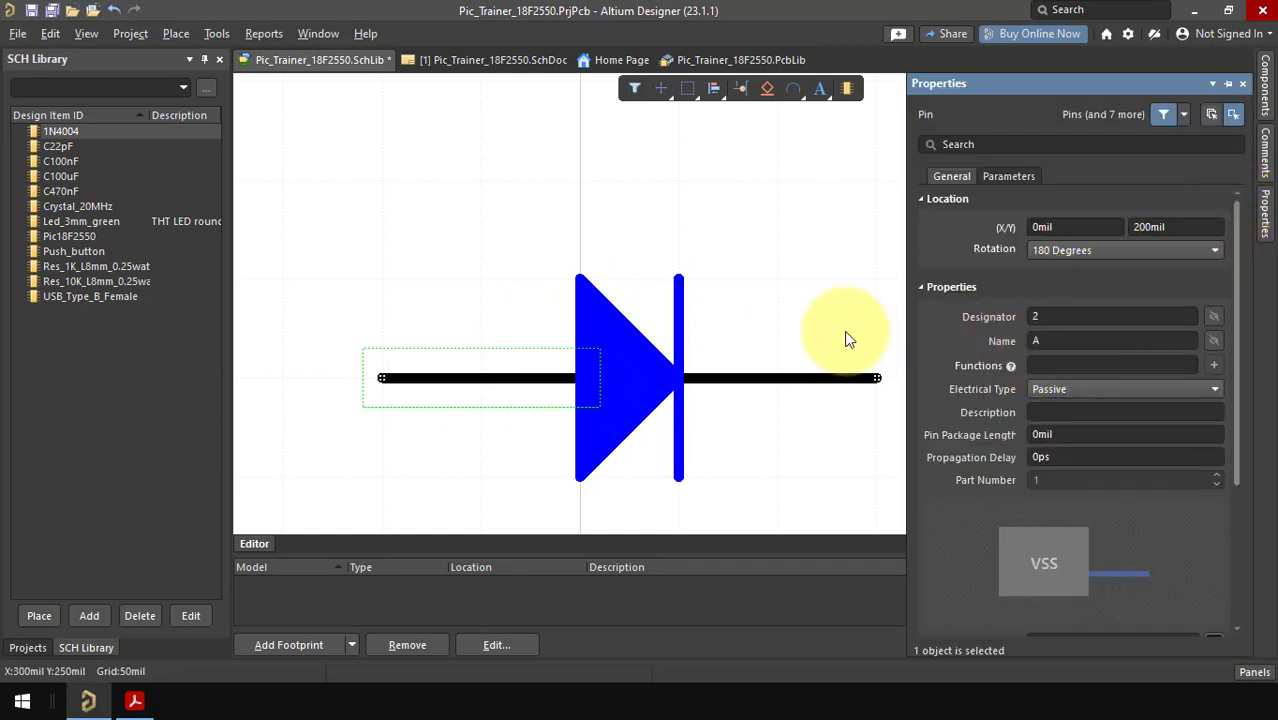
left_click(838, 378)
left_click(1265, 225)
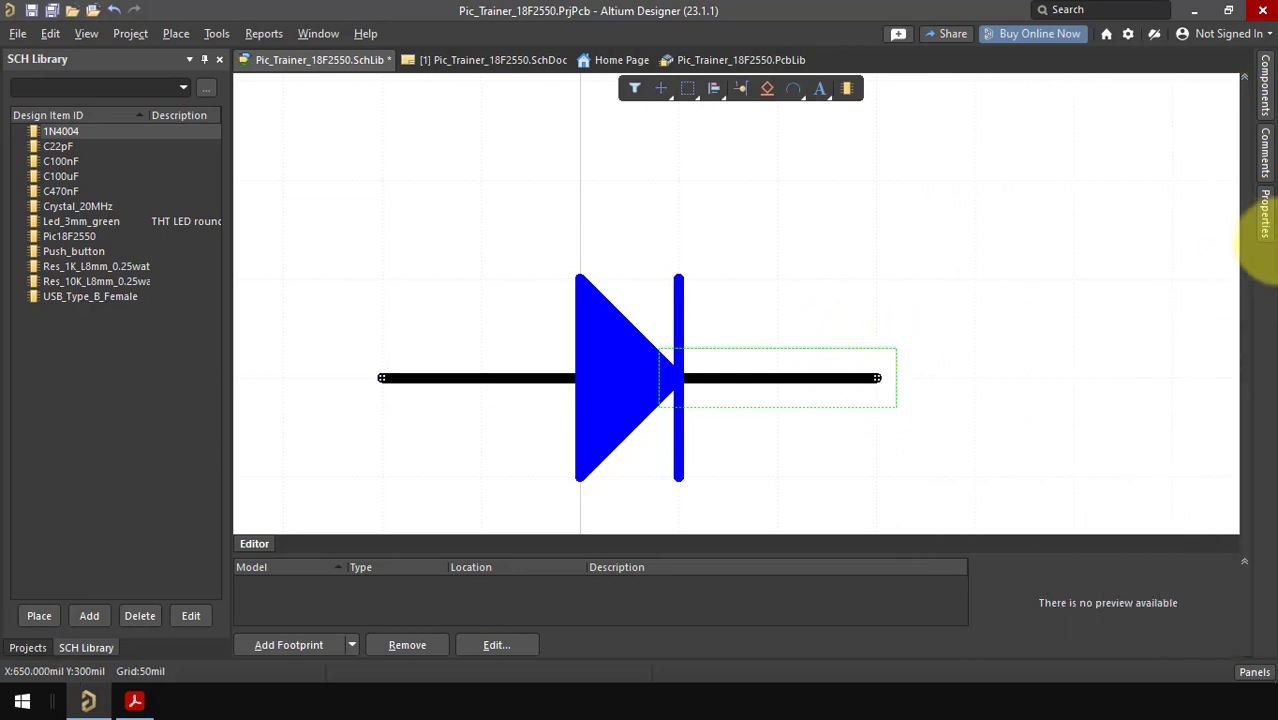
mouse_move(1270, 205)
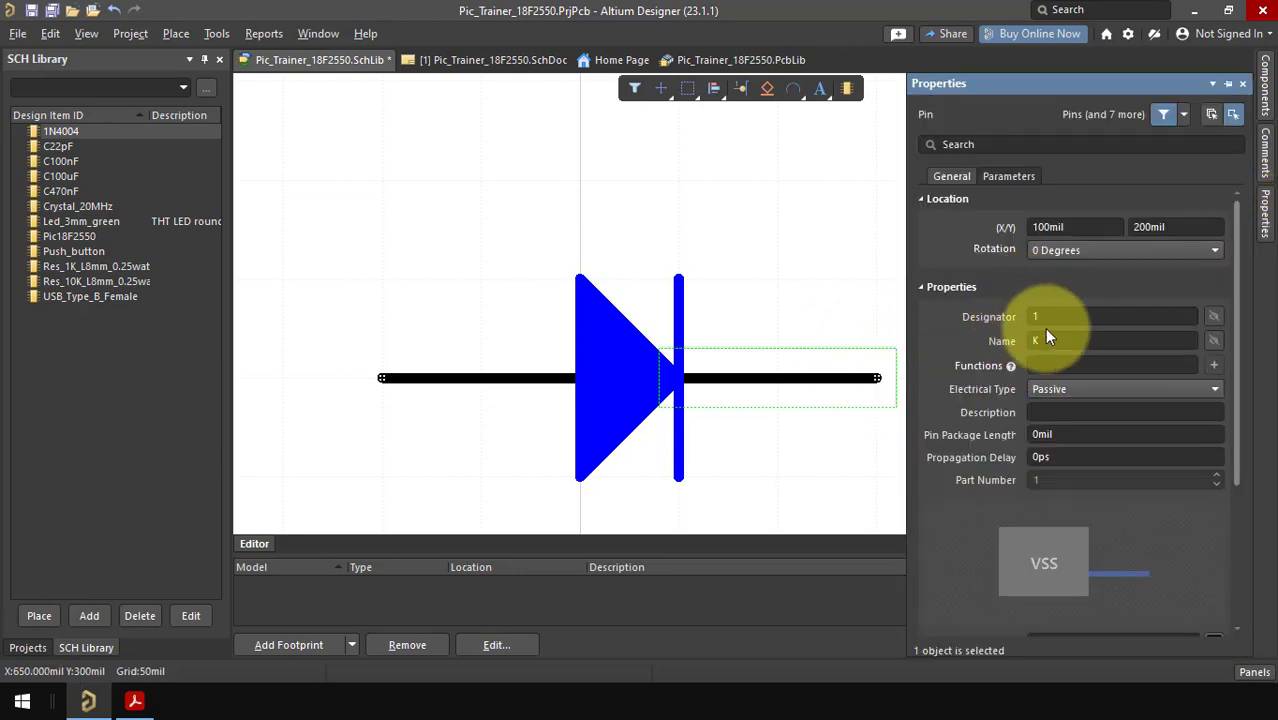
left_click(757, 224)
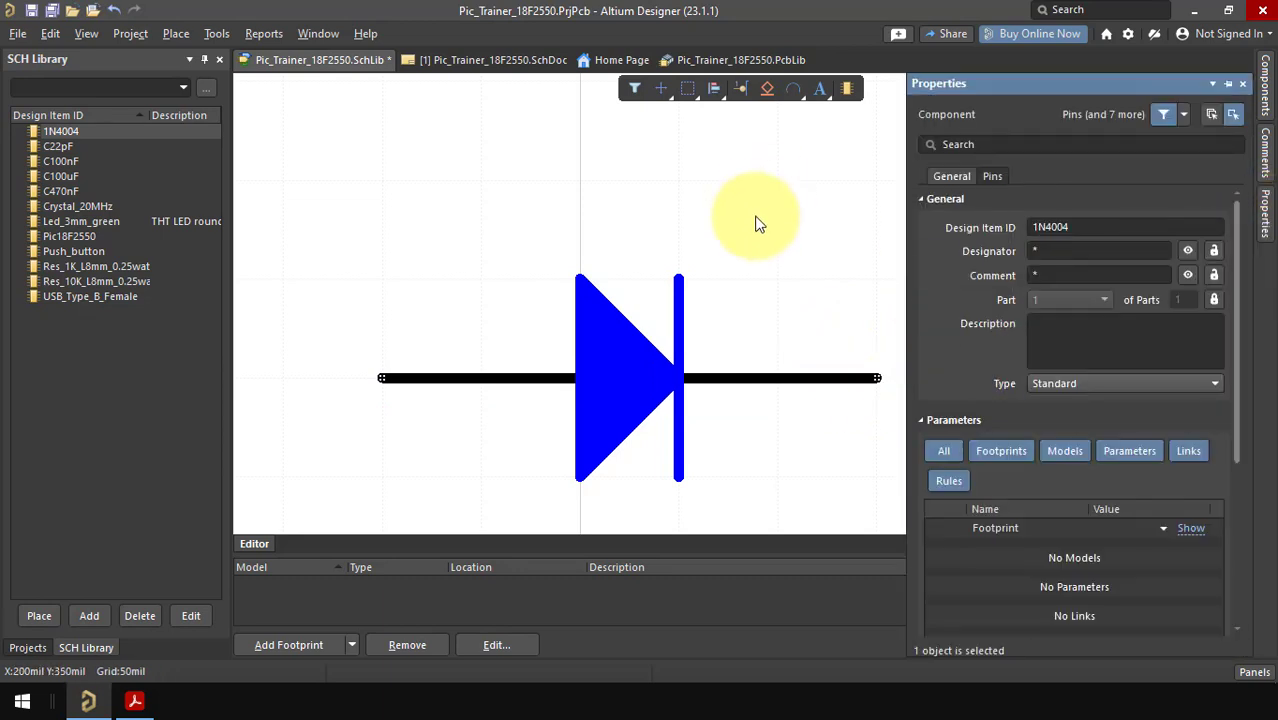
scroll(765, 230, "down", 1)
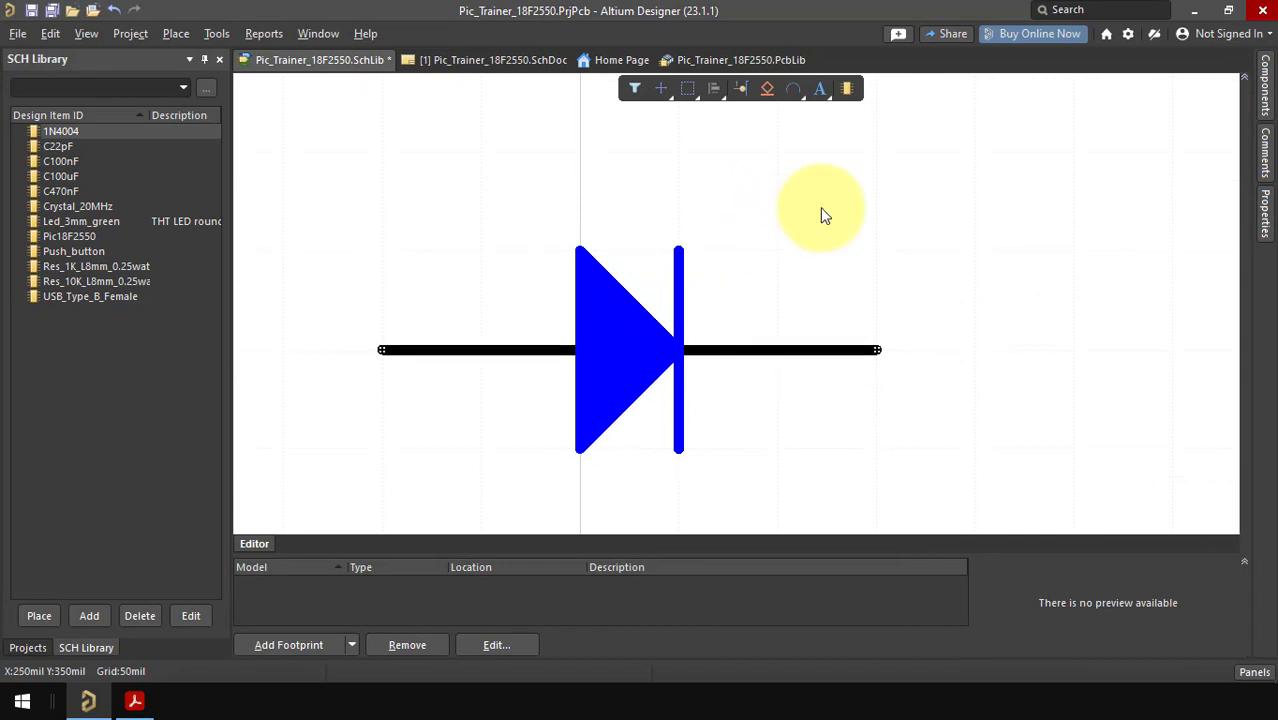
Save the schematic library and add a new blank footprint to the Pic_Trainer_18F2550 PCB library.
key("ctrl+s")
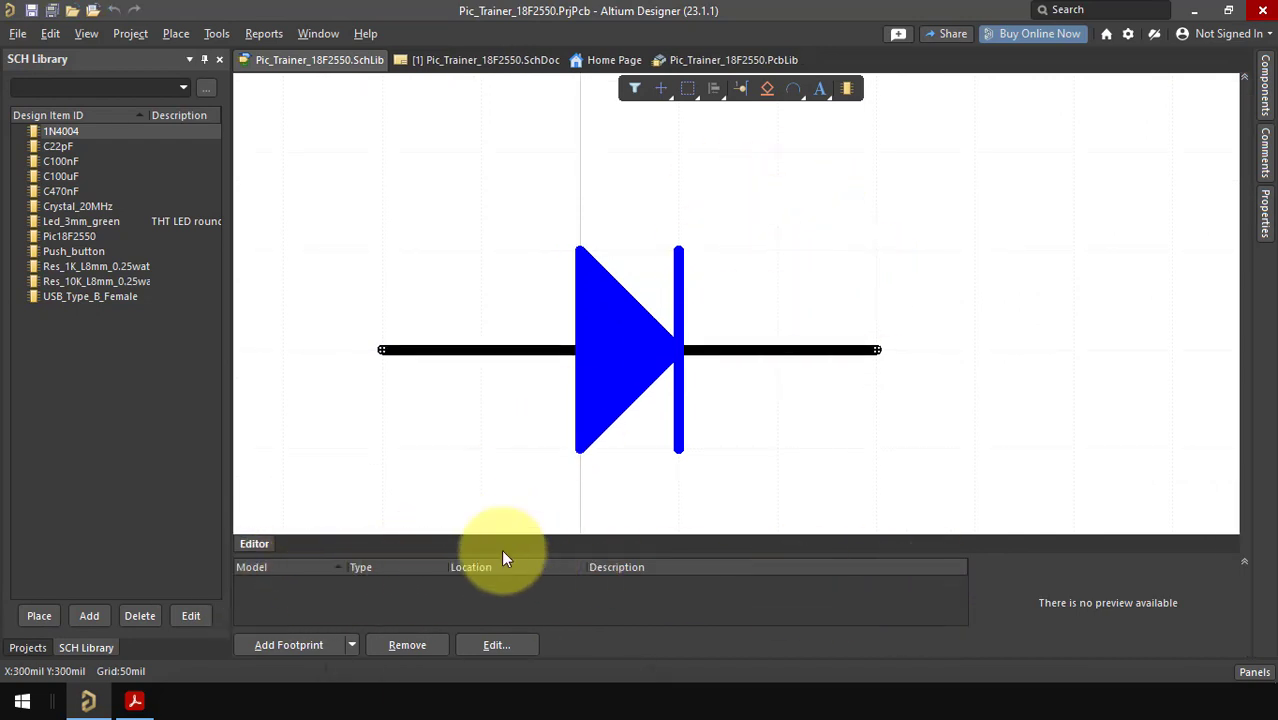
left_click(28, 647)
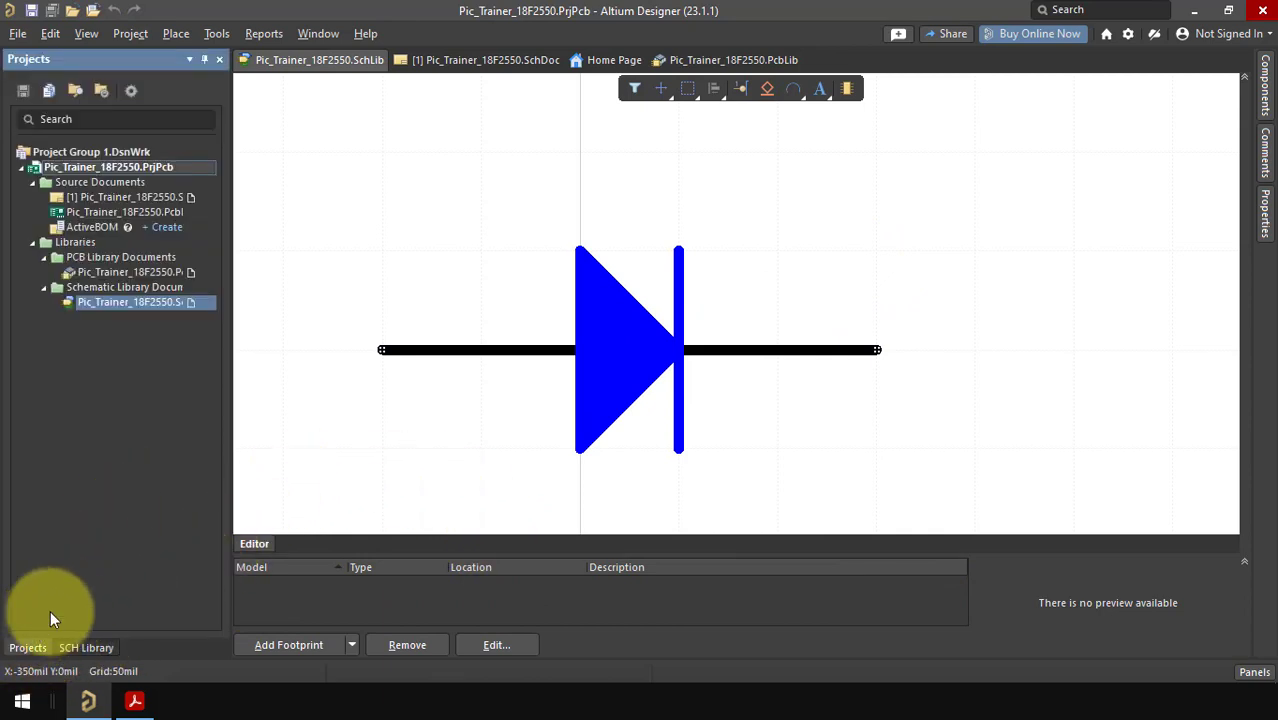
double_click(144, 277)
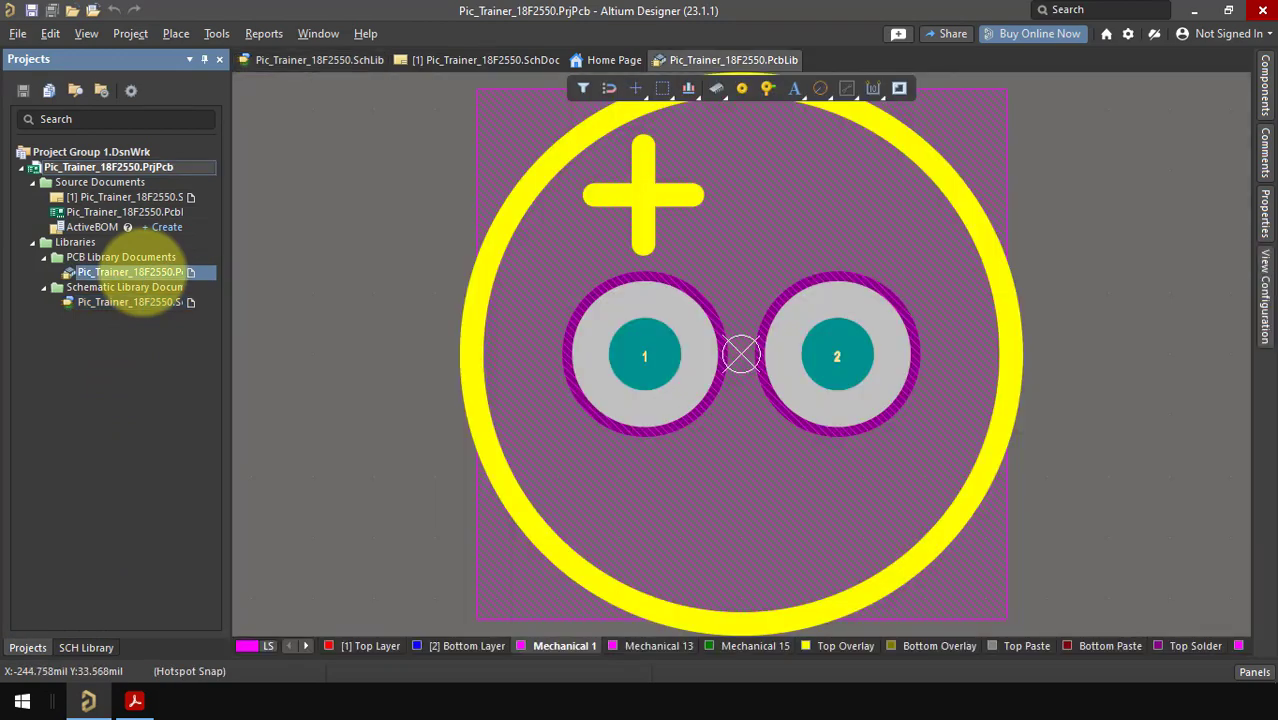
left_click(98, 649)
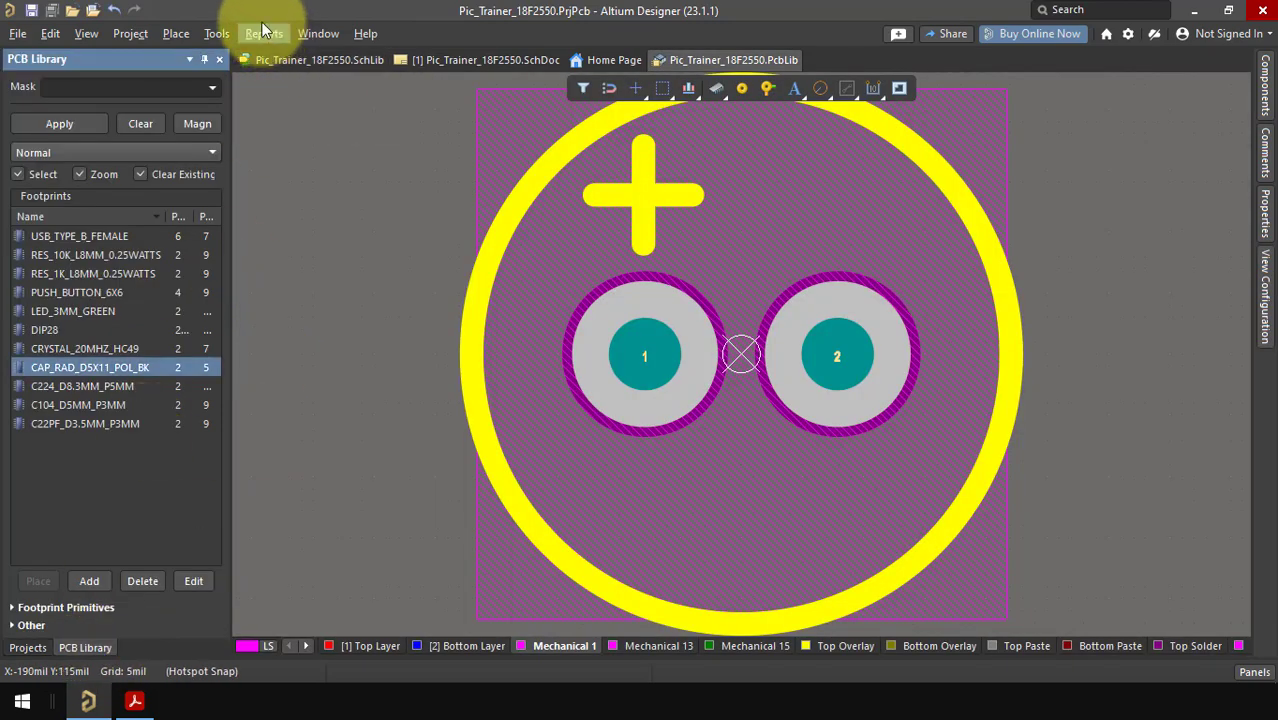
left_click(216, 33)
left_click(228, 56)
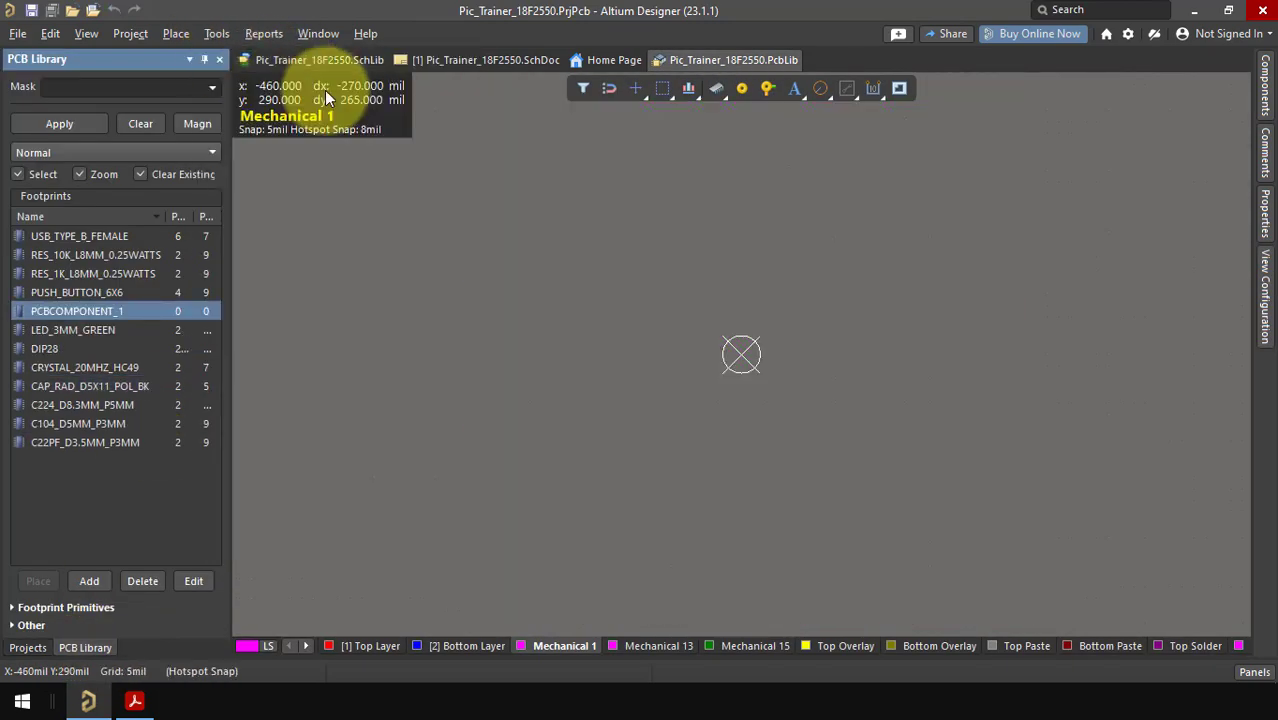
Place two through-hole pads on either side of the origin, at about X -105 mil and X 70 mil, both at Y 0.
scroll(812, 340, "up", 1, "ctrl")
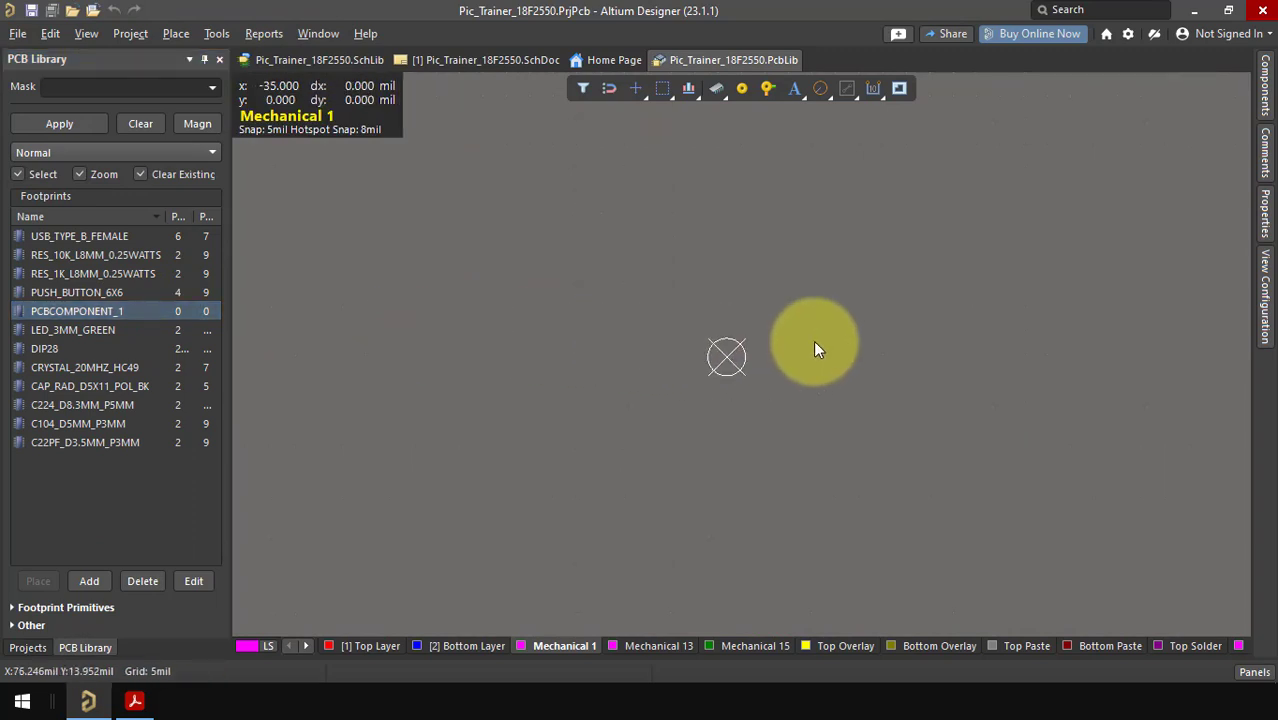
scroll(749, 341, "up", 1, "ctrl")
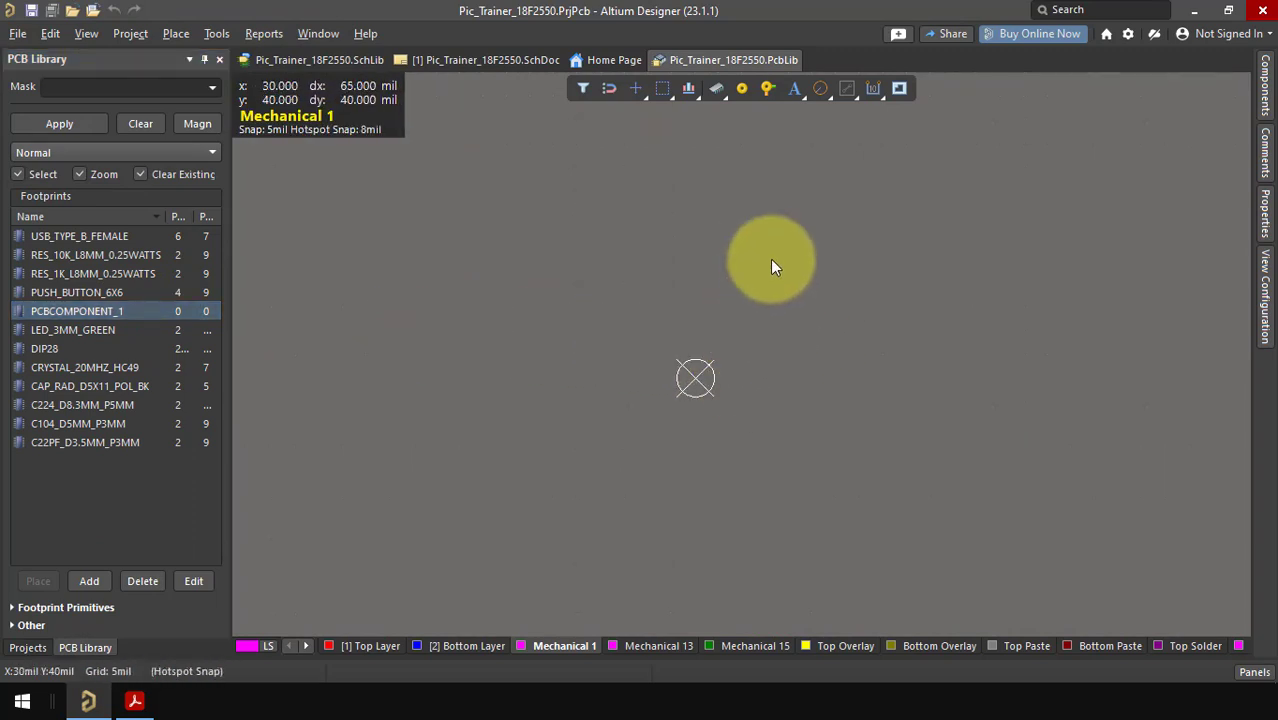
left_click(743, 90)
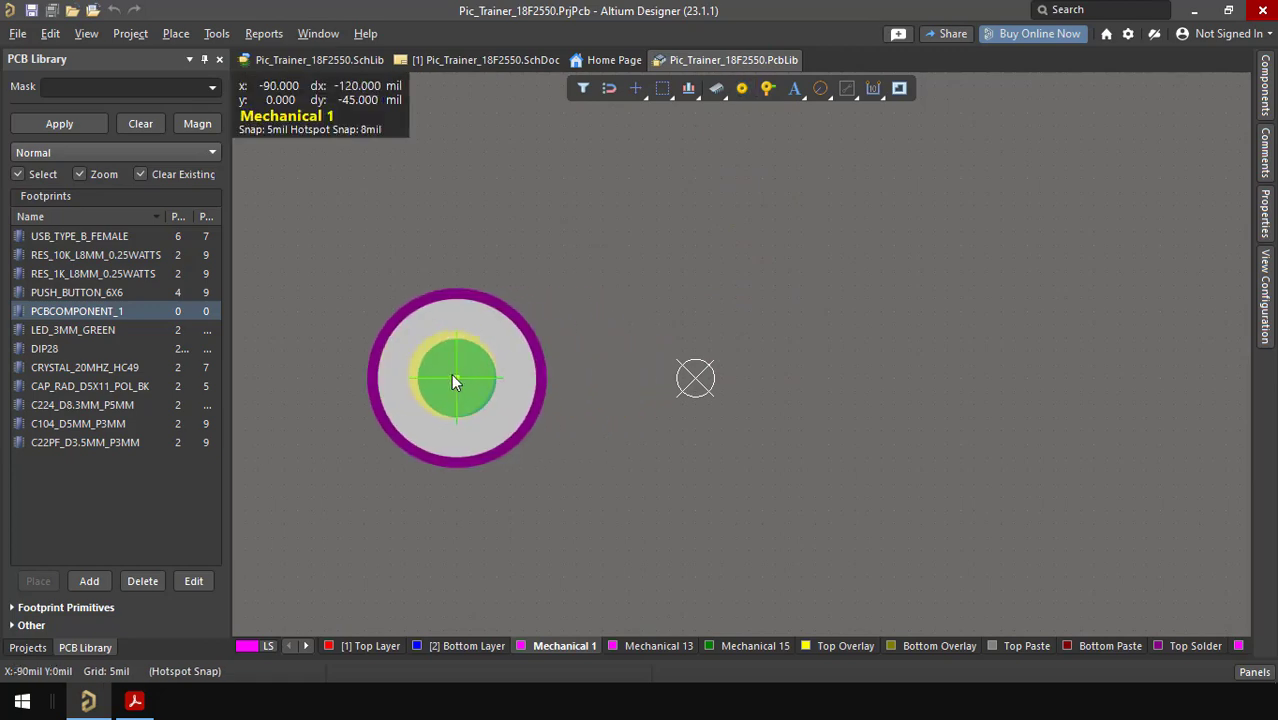
left_click(419, 380)
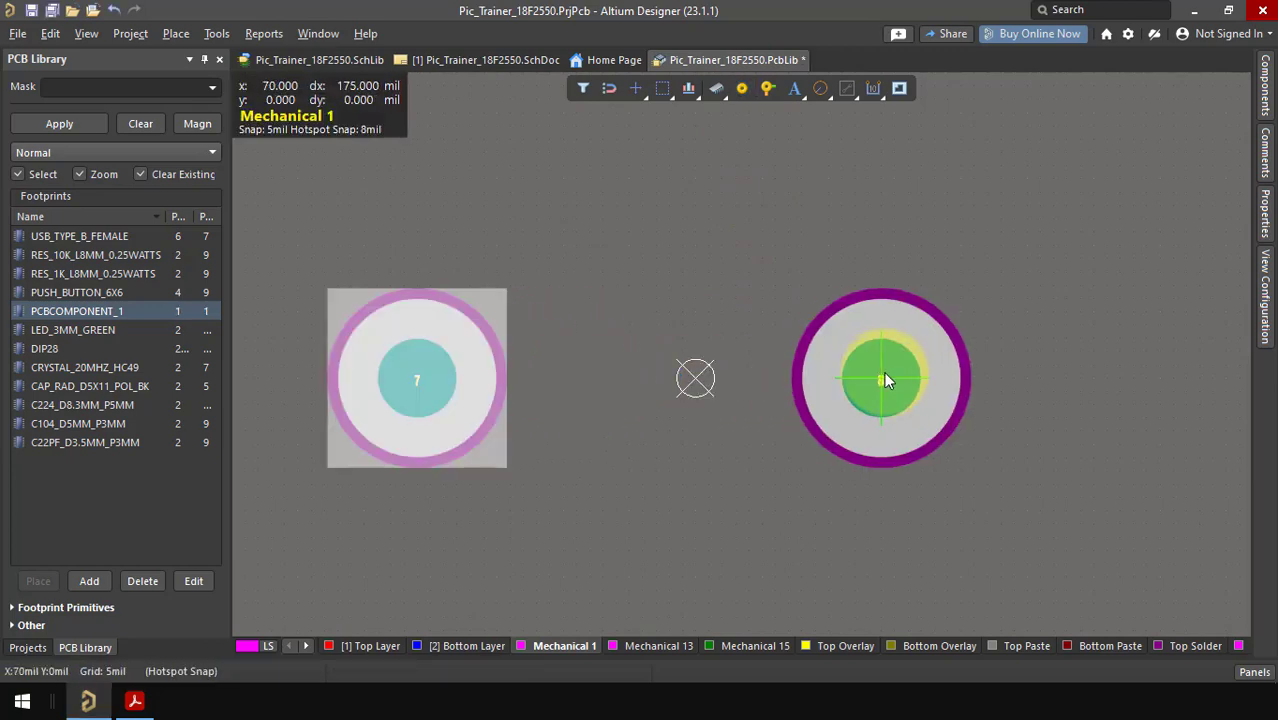
right_click(909, 403)
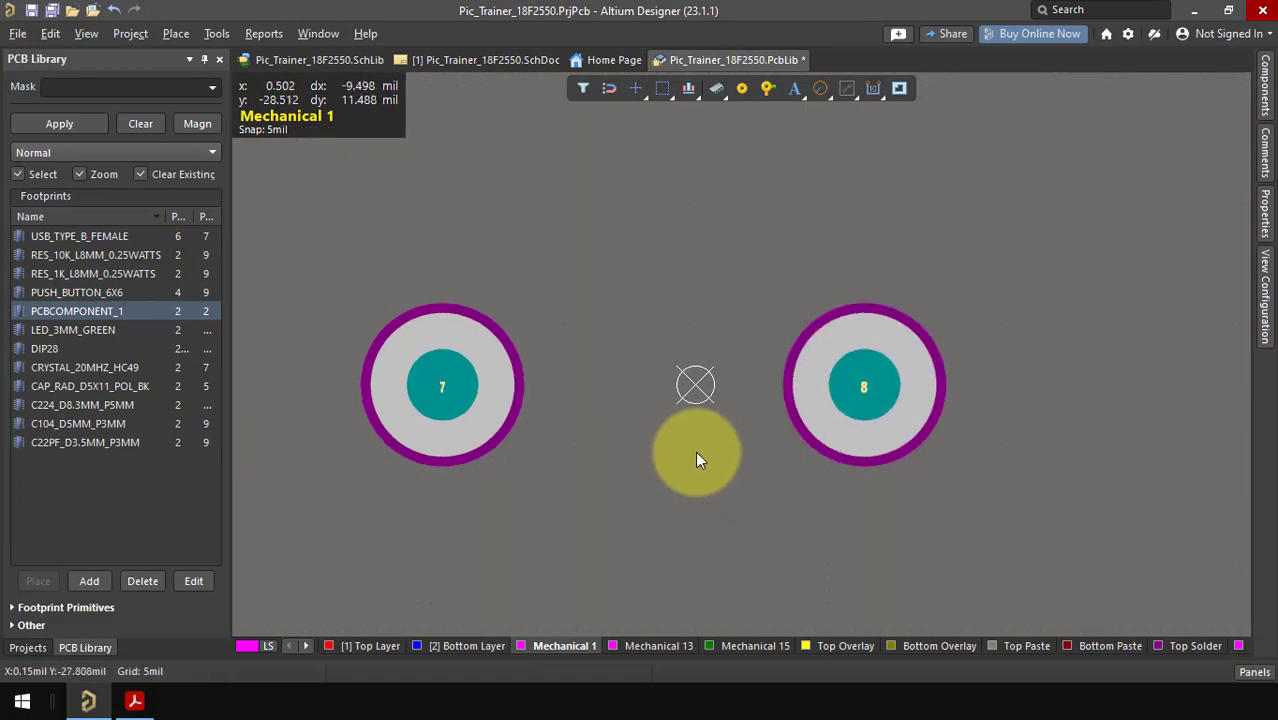
Switch the footprint units to millimetres and set the designator of the pad left of the origin to 1.
scroll(695, 451, "down", 2, "ctrl")
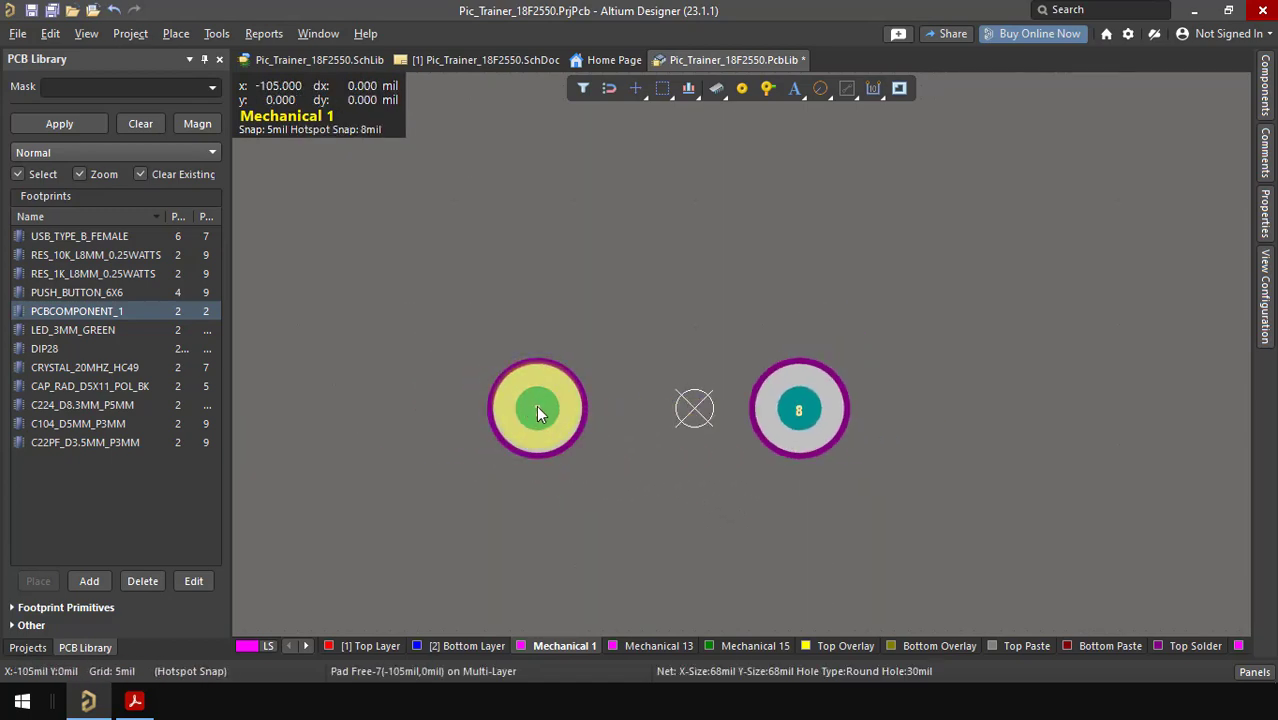
left_click(539, 435)
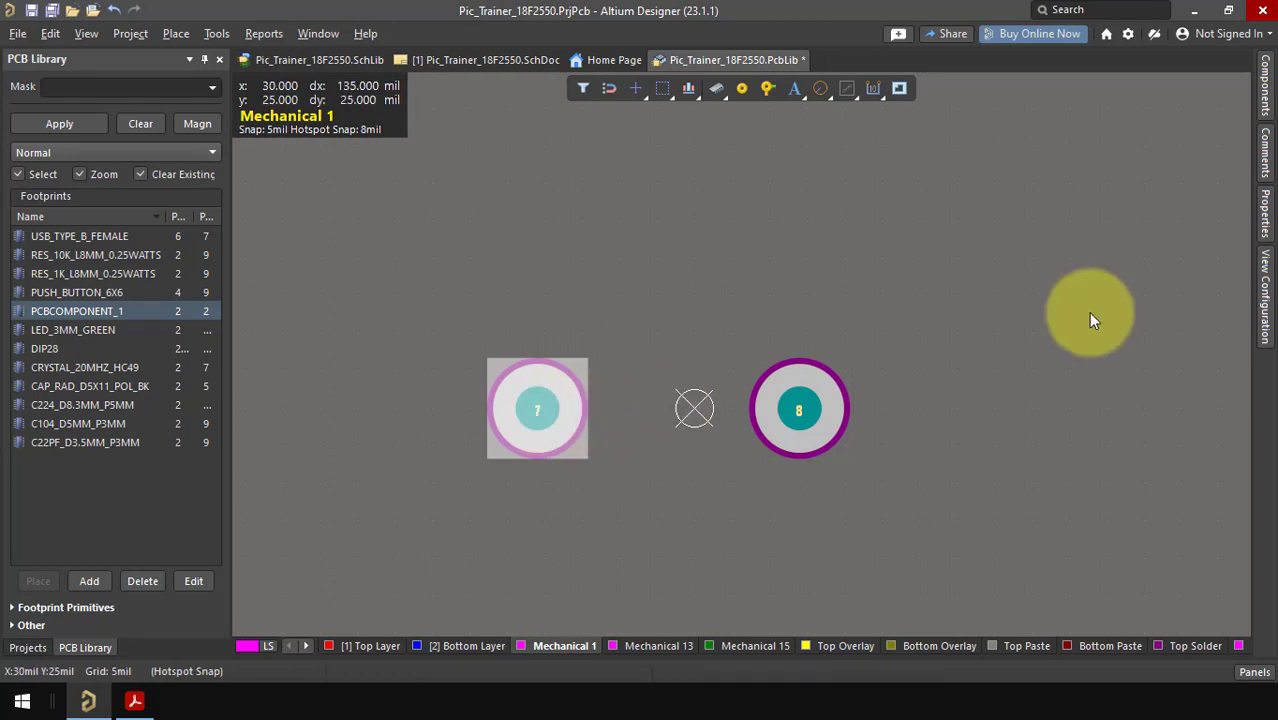
left_click(1264, 222)
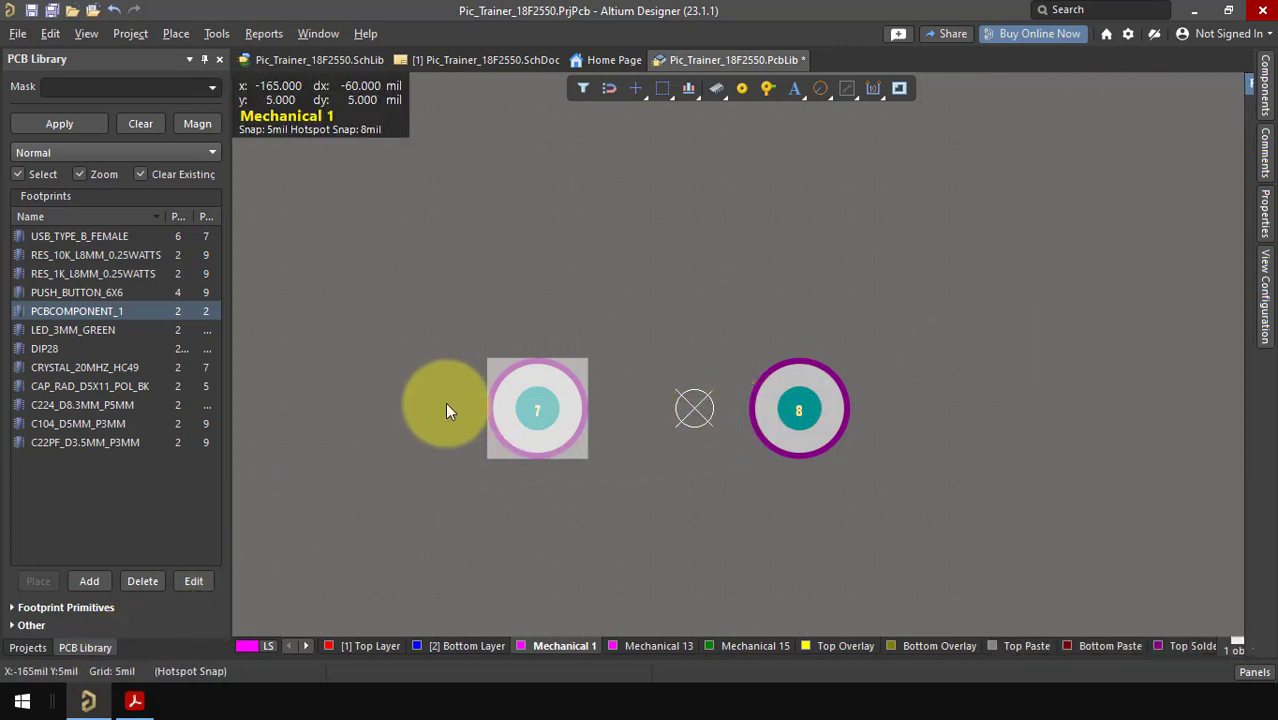
left_click(445, 402)
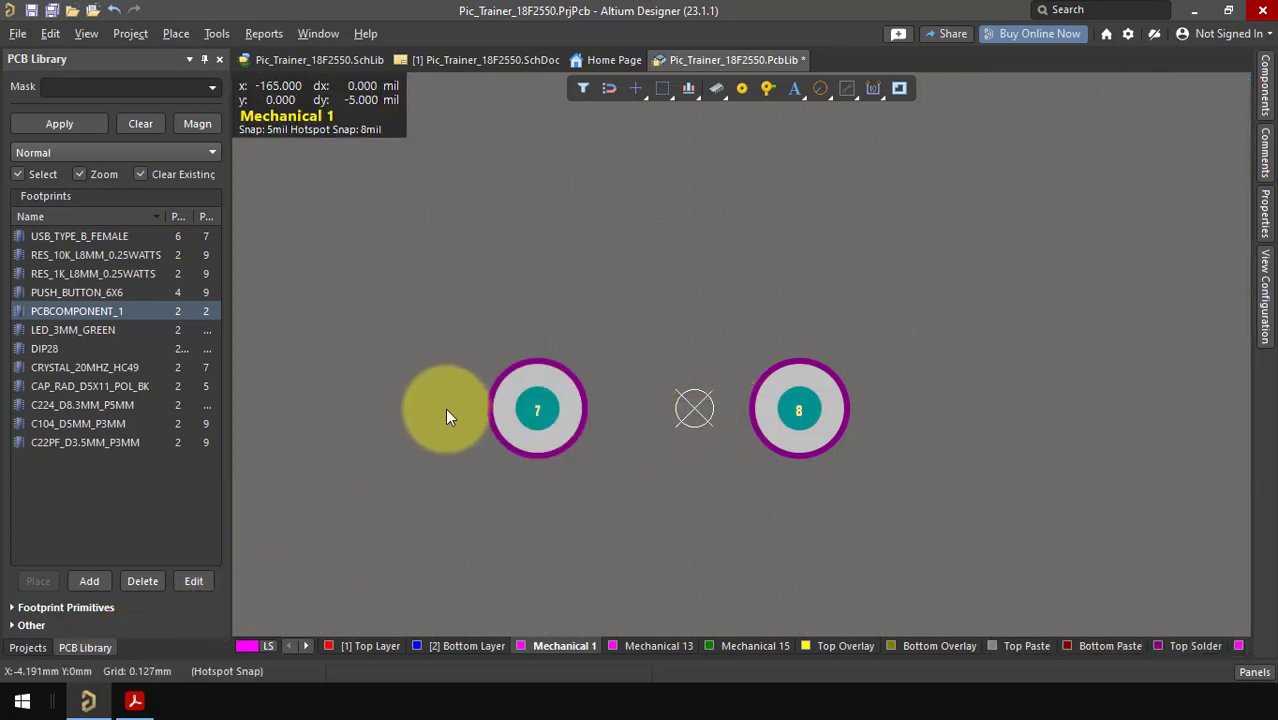
key("q")
left_click(545, 400)
left_click(1264, 218)
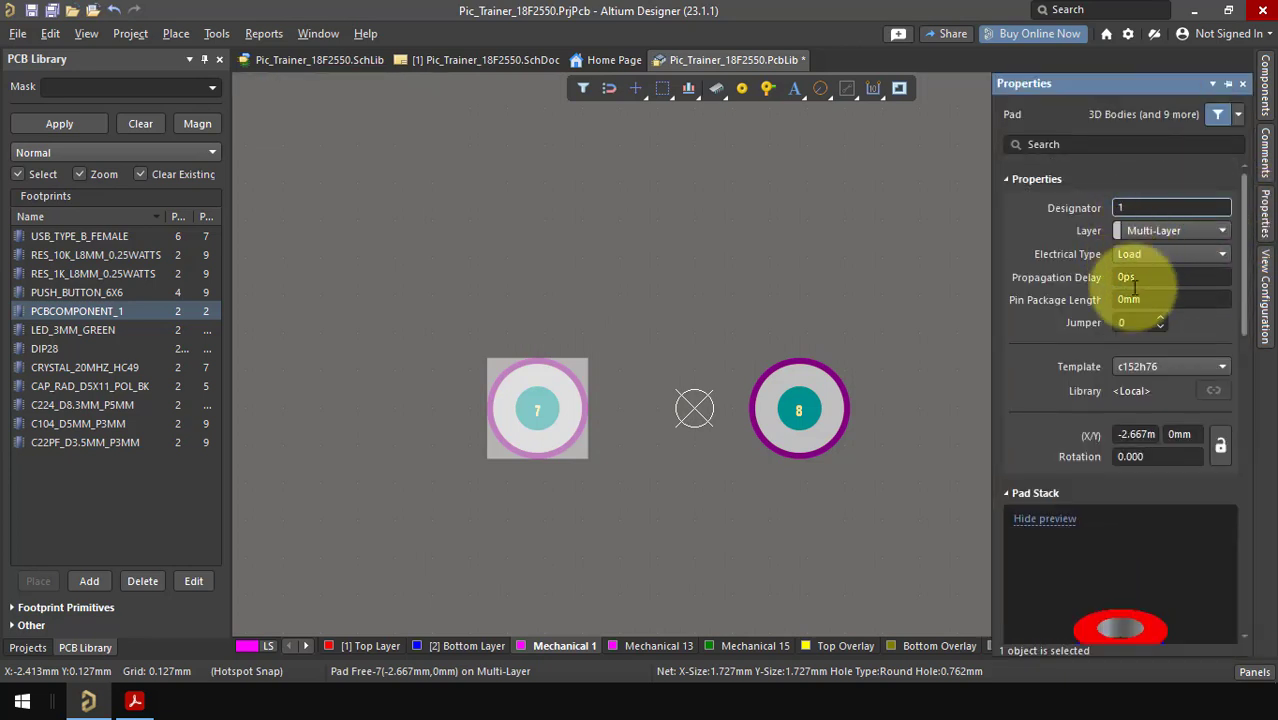
type("1")
key("Return")
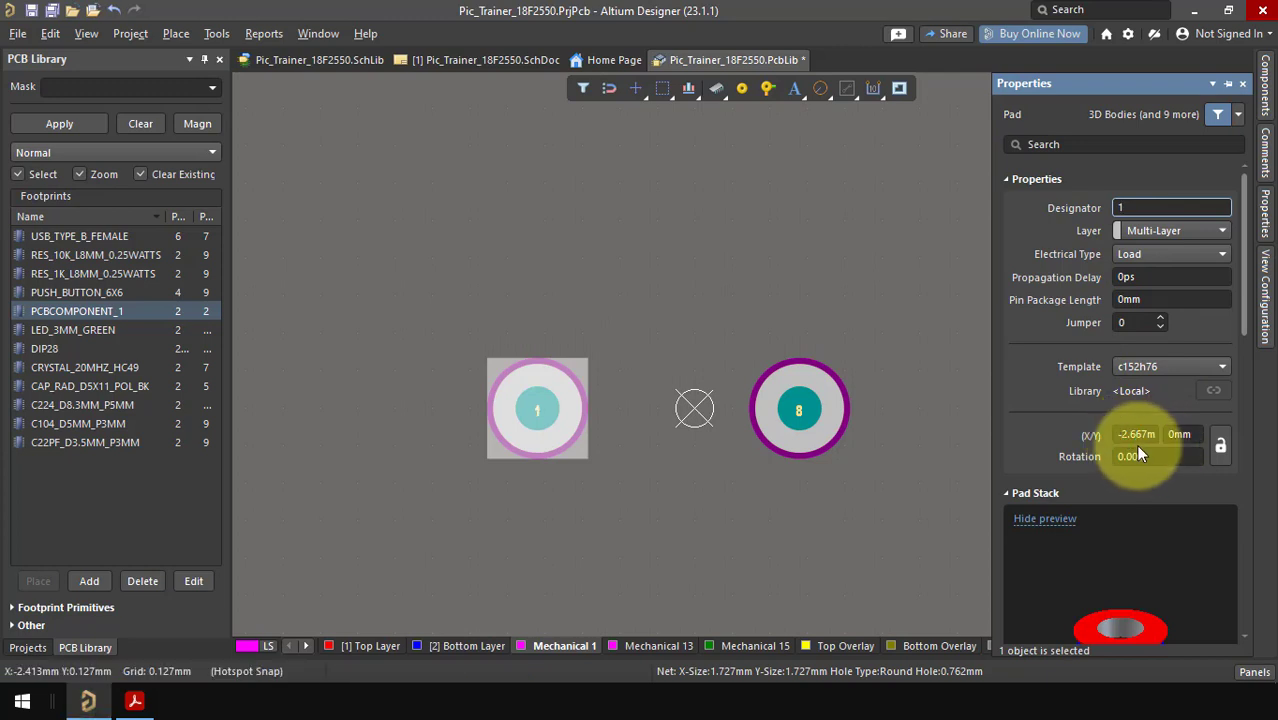
Set the X position of pad 1 to -3.5 mm.
left_click(1136, 434)
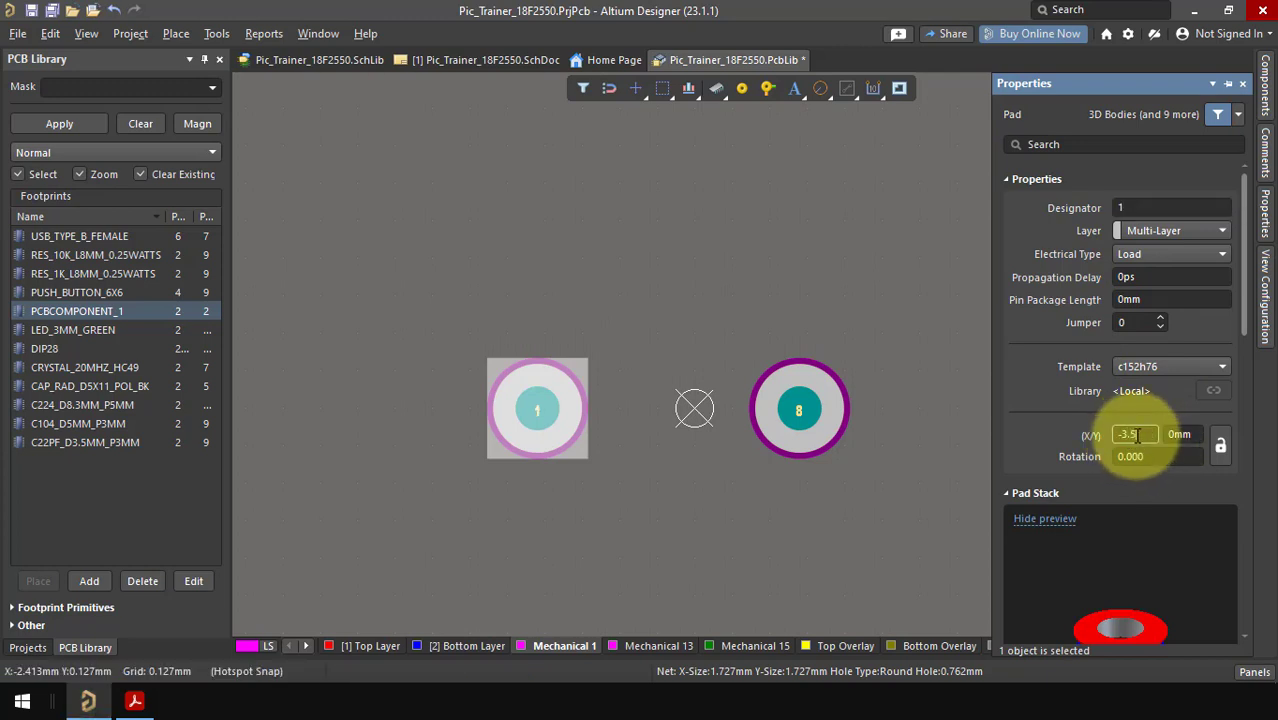
type("-3.5")
key("Return")
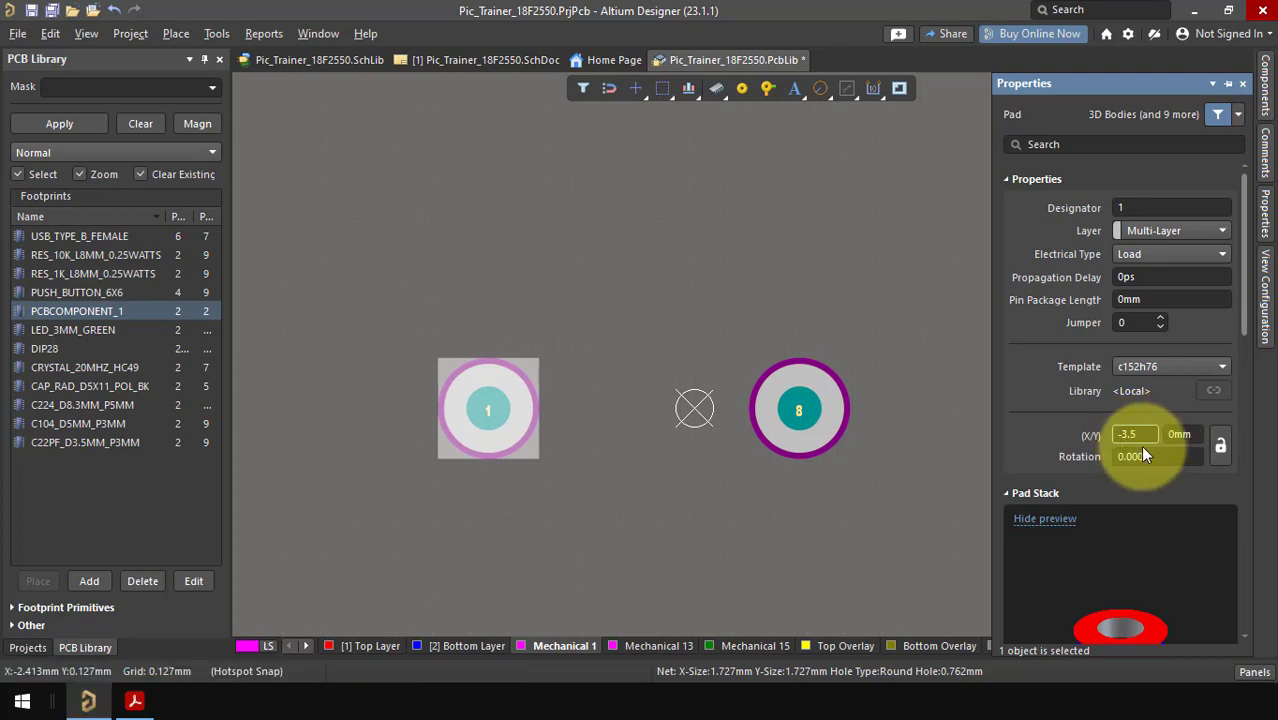
Set pad 1's round shape to 1.6 mm by 1.6 mm with a 1 mm hole.
scroll(1140, 445, "down", 5)
scroll(1152, 497, "up", 1)
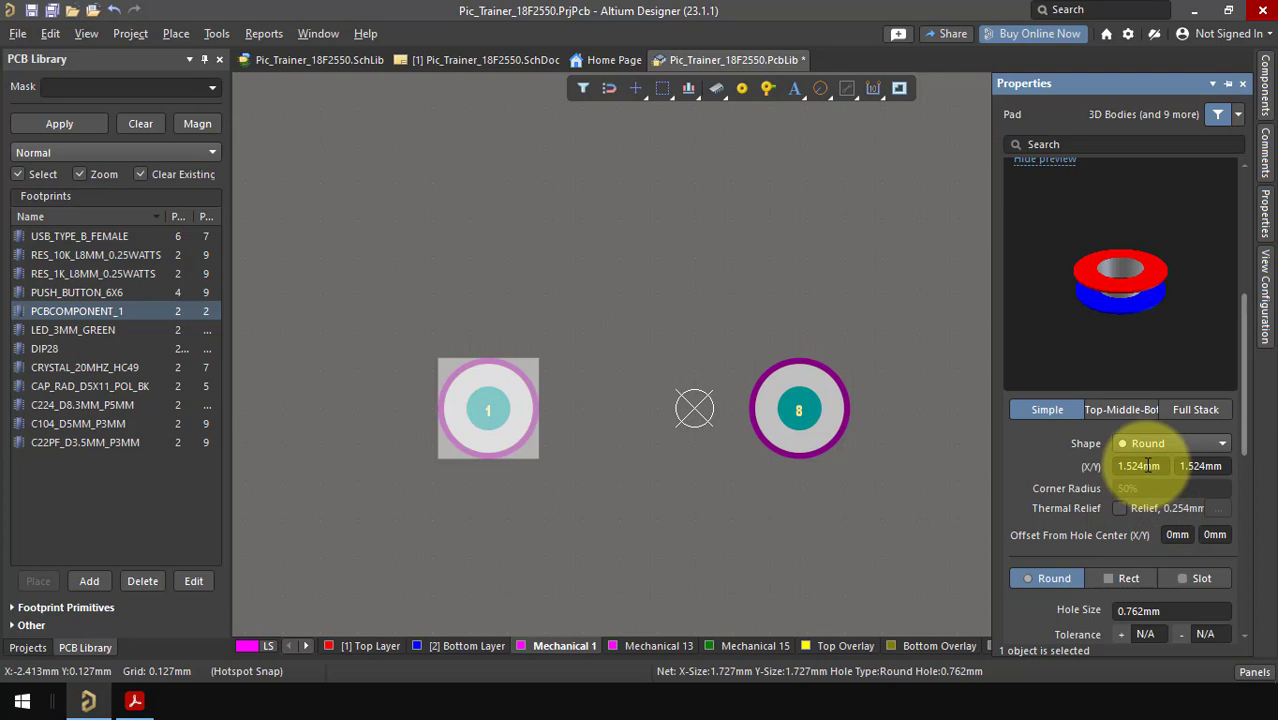
scroll(1141, 482, "down", 3)
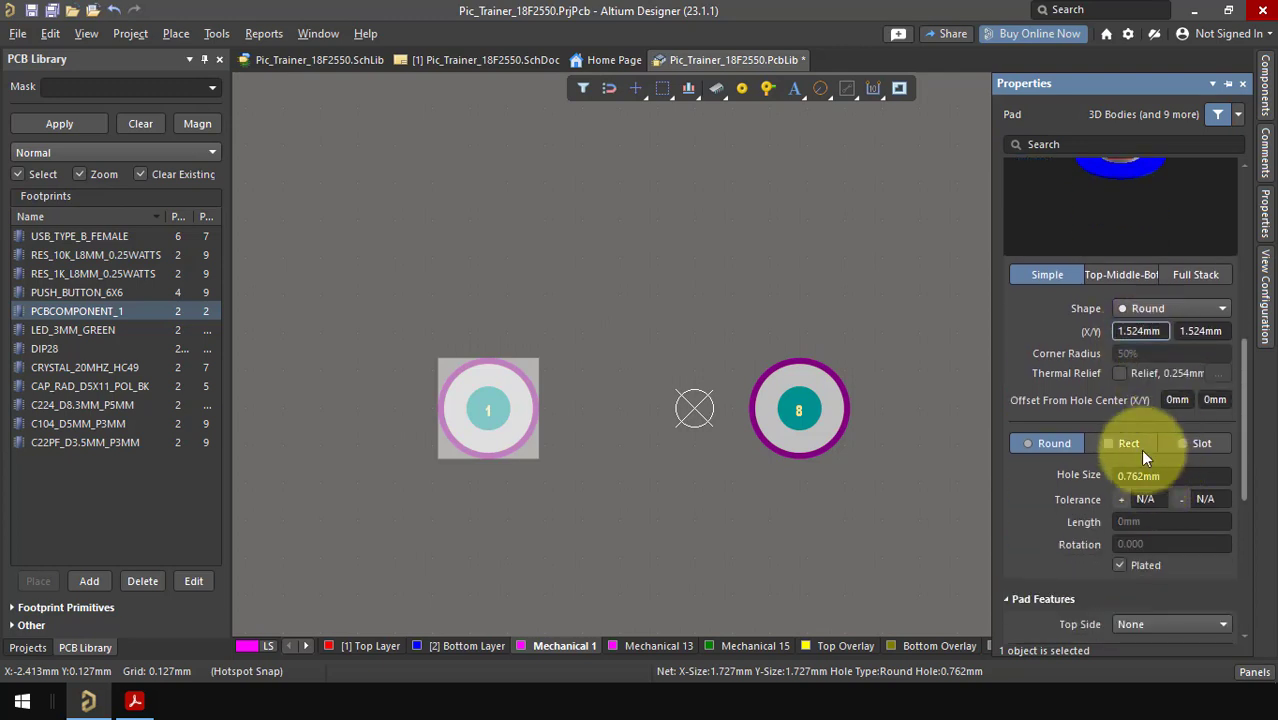
scroll(1131, 447, "up", 2)
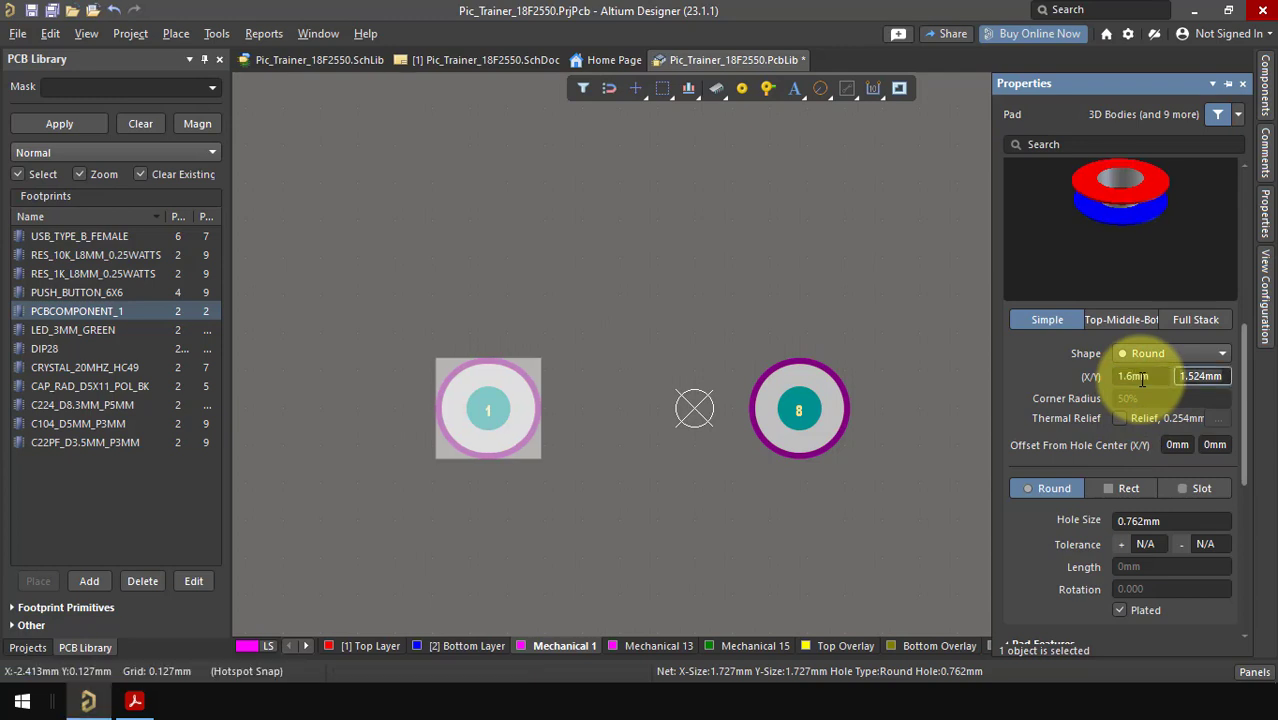
key("Return")
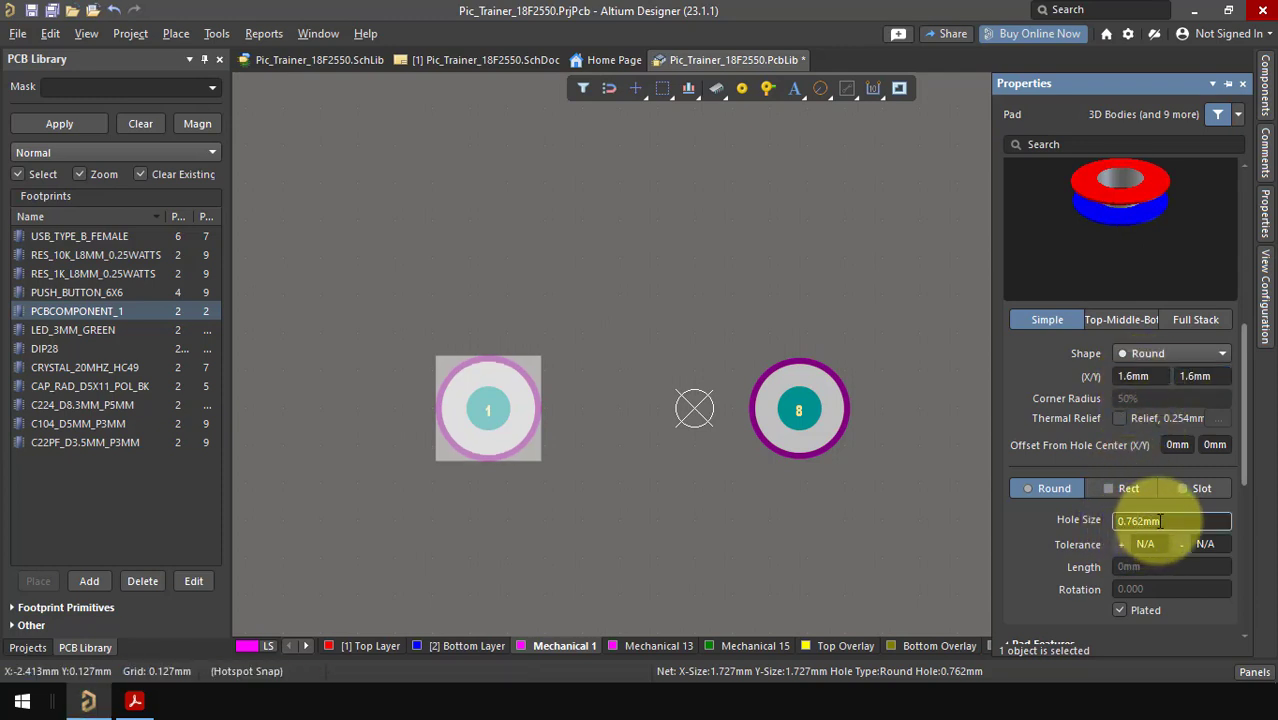
left_click(1089, 545)
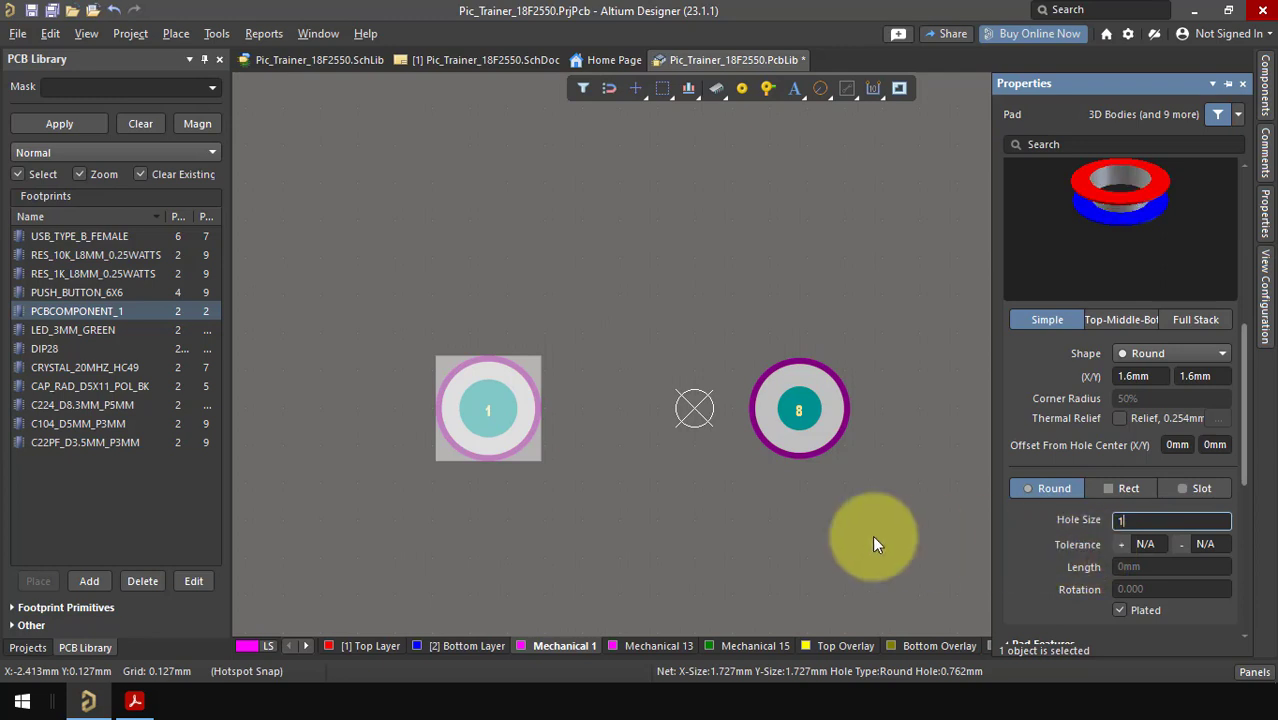
Set the designator of the pad right of the origin to 2.
left_click(791, 416)
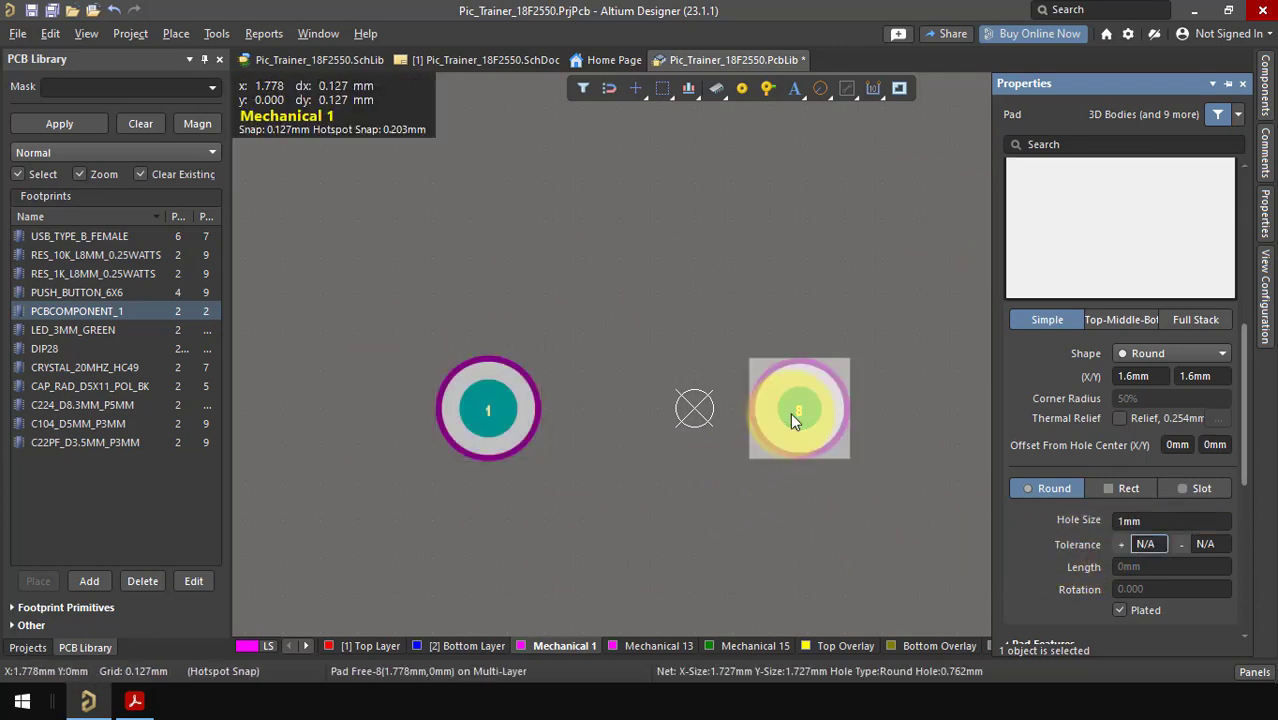
scroll(1148, 444, "up", 5)
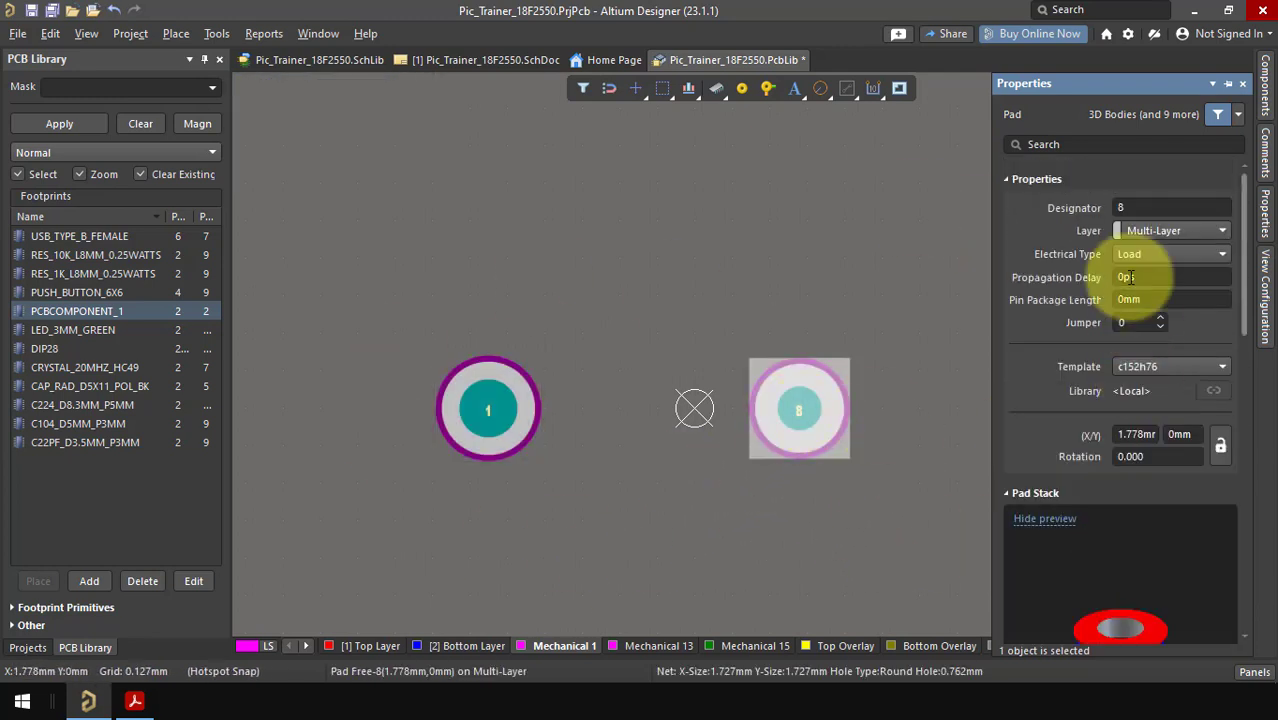
double_click(1133, 208)
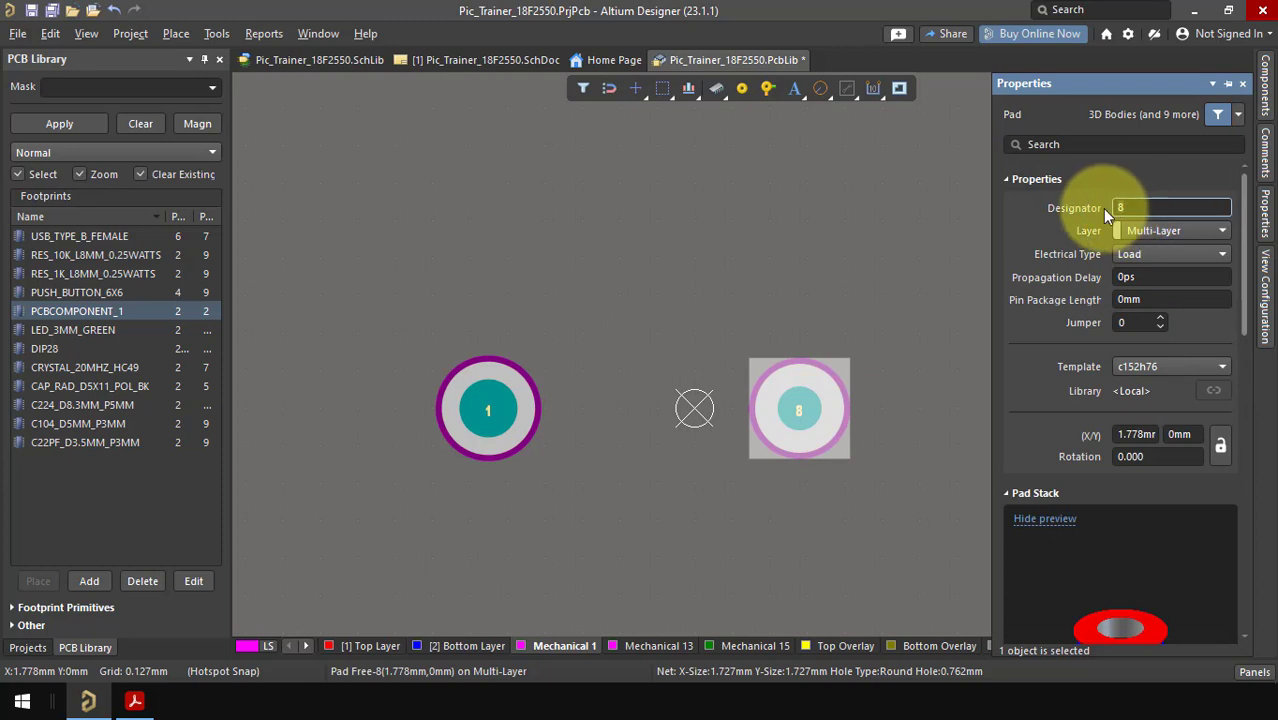
type("2")
Set pad 2's round shape to 1.6 mm by 1.6 mm with a 1 mm hole.
scroll(1168, 315, "down", 5)
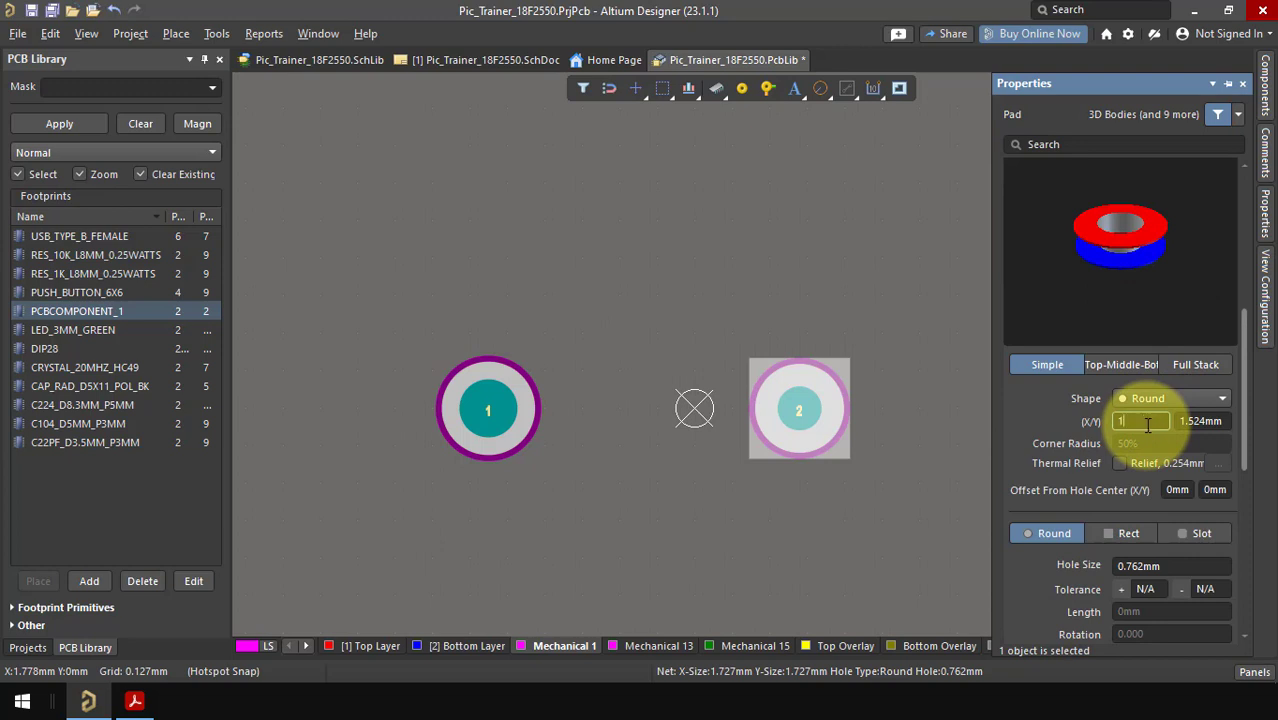
type("6")
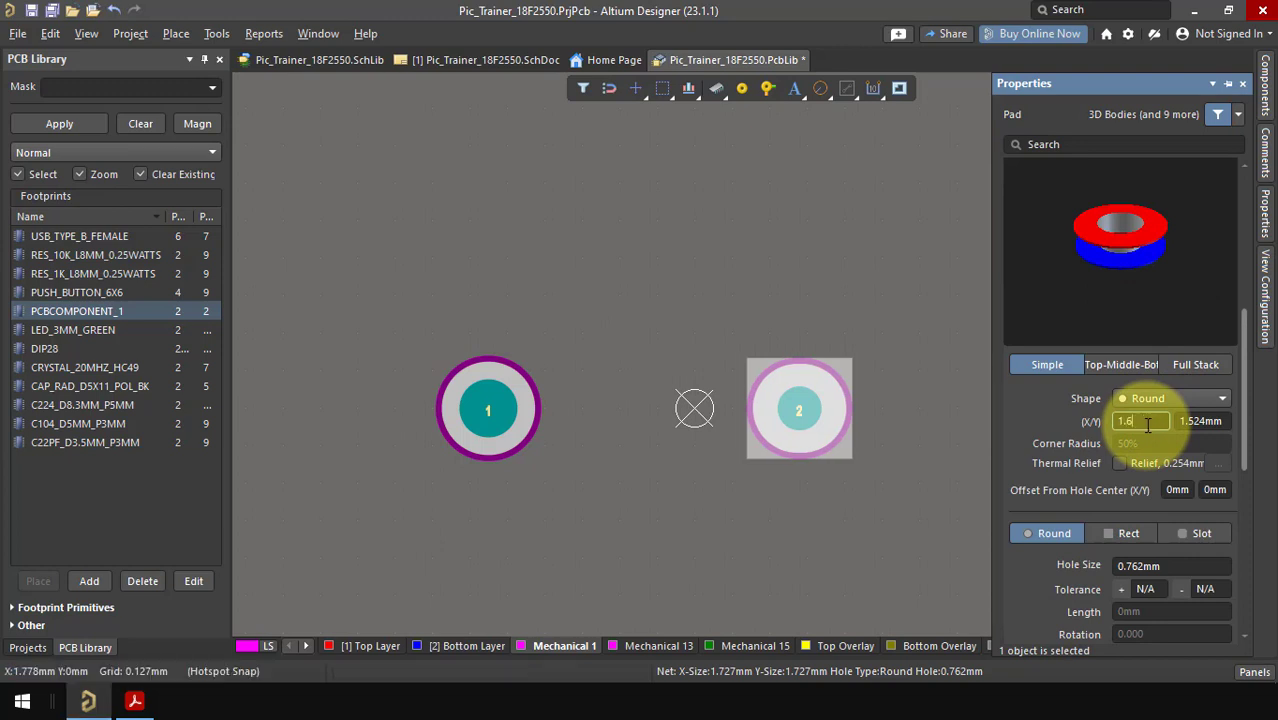
key("Tab")
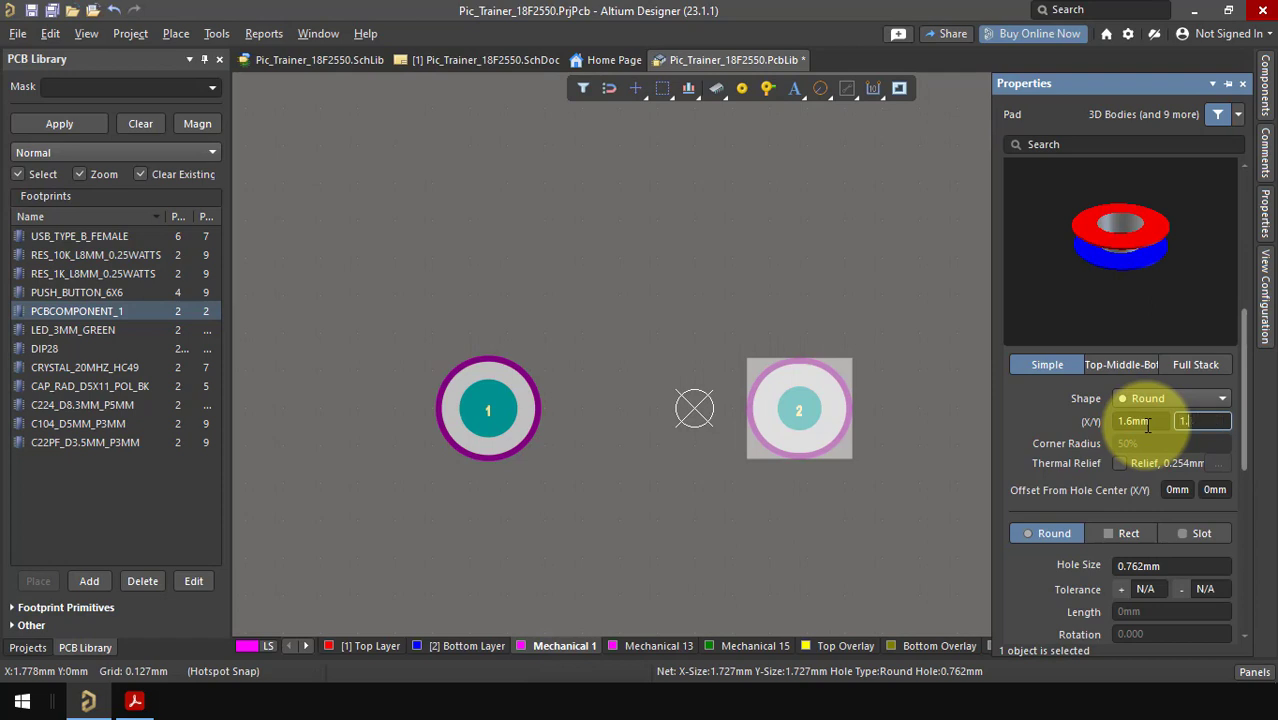
type("1.6")
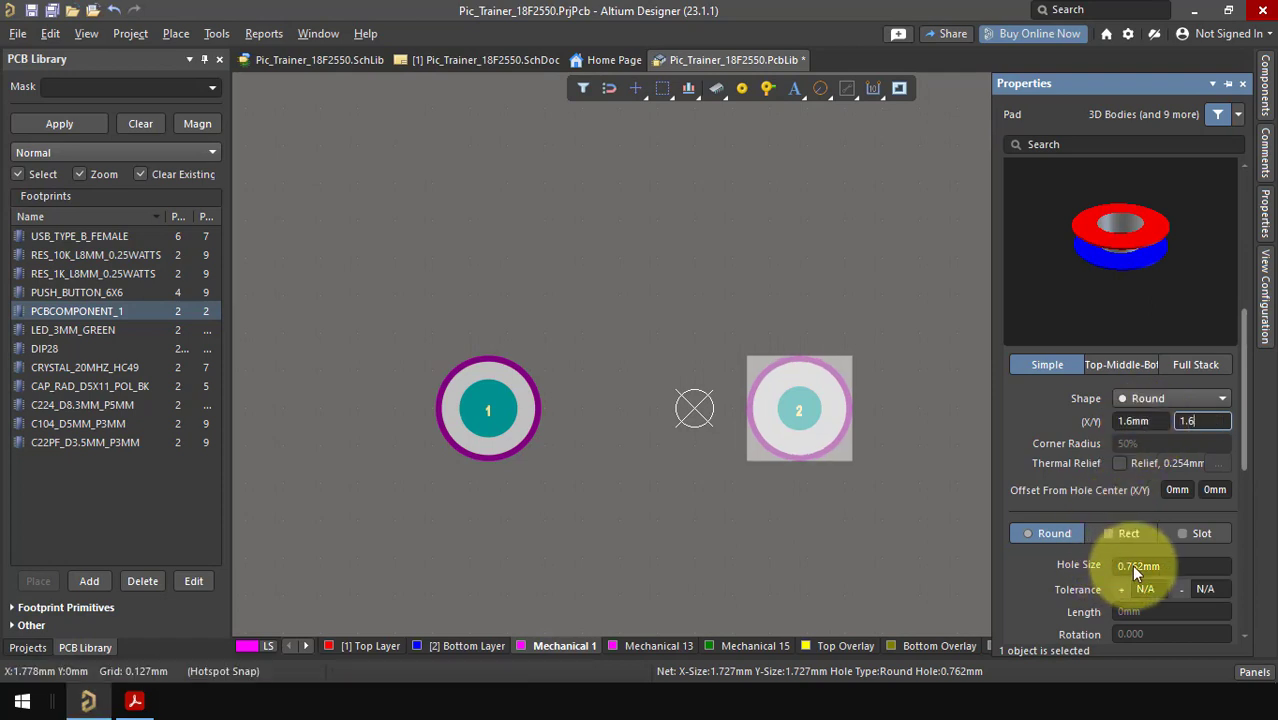
left_click(1131, 564)
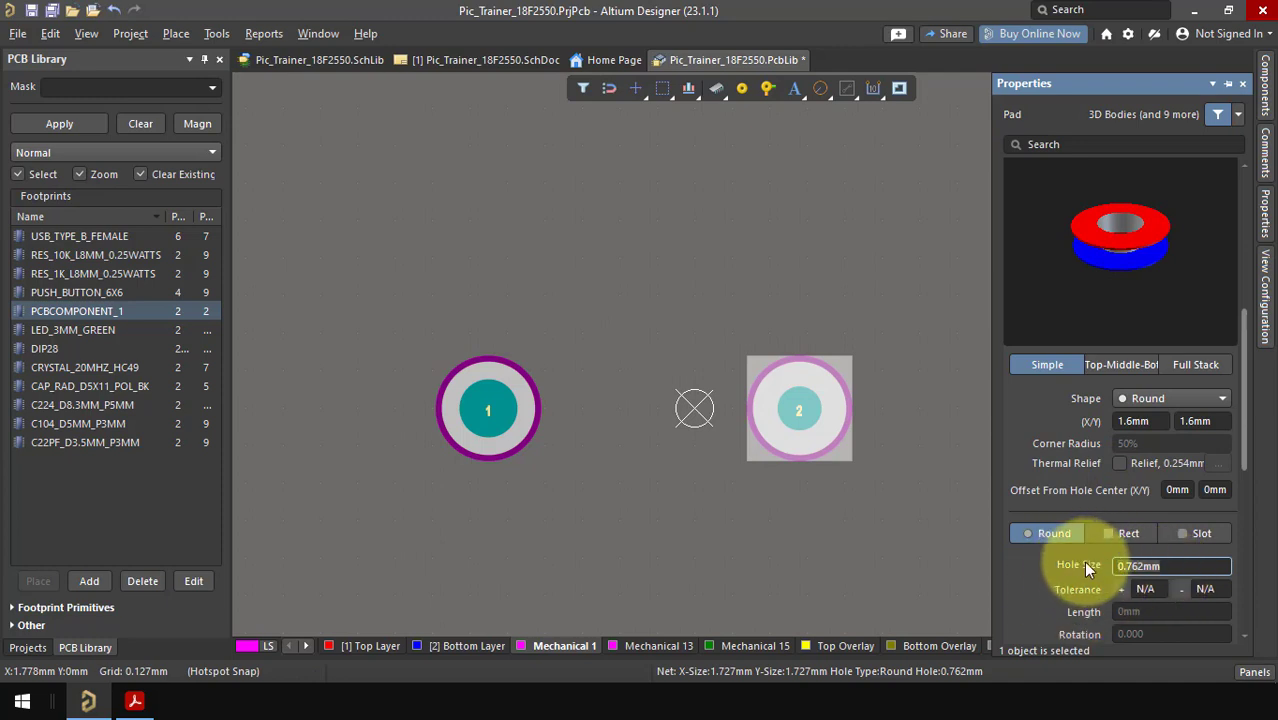
type("1")
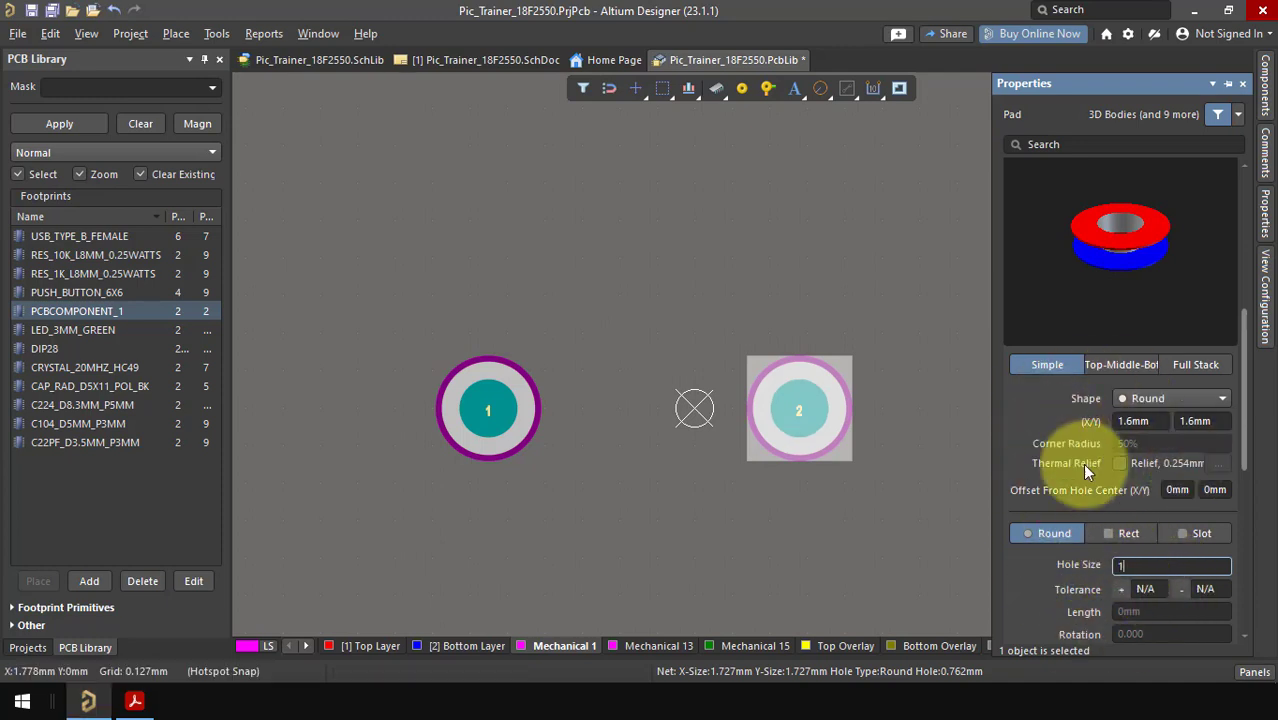
key("Tab")
left_click(856, 501)
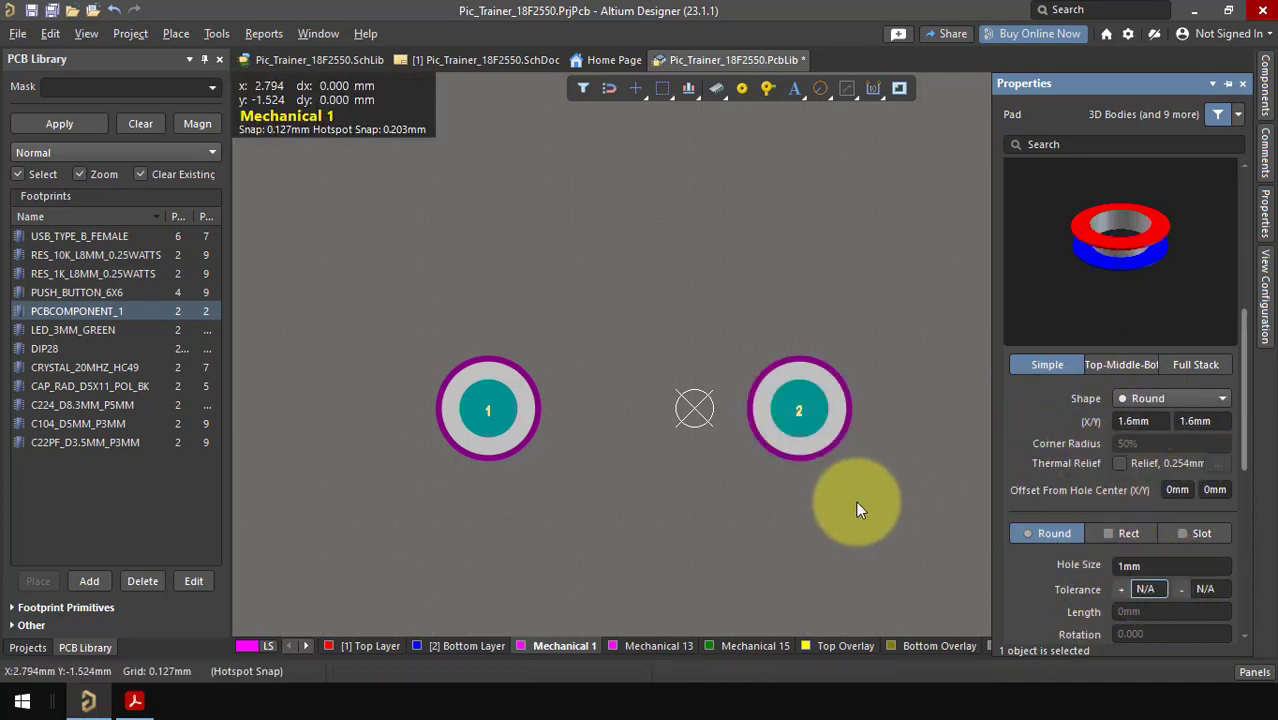
Set the X position of pad 2 to 3.5 mm.
left_click(795, 413)
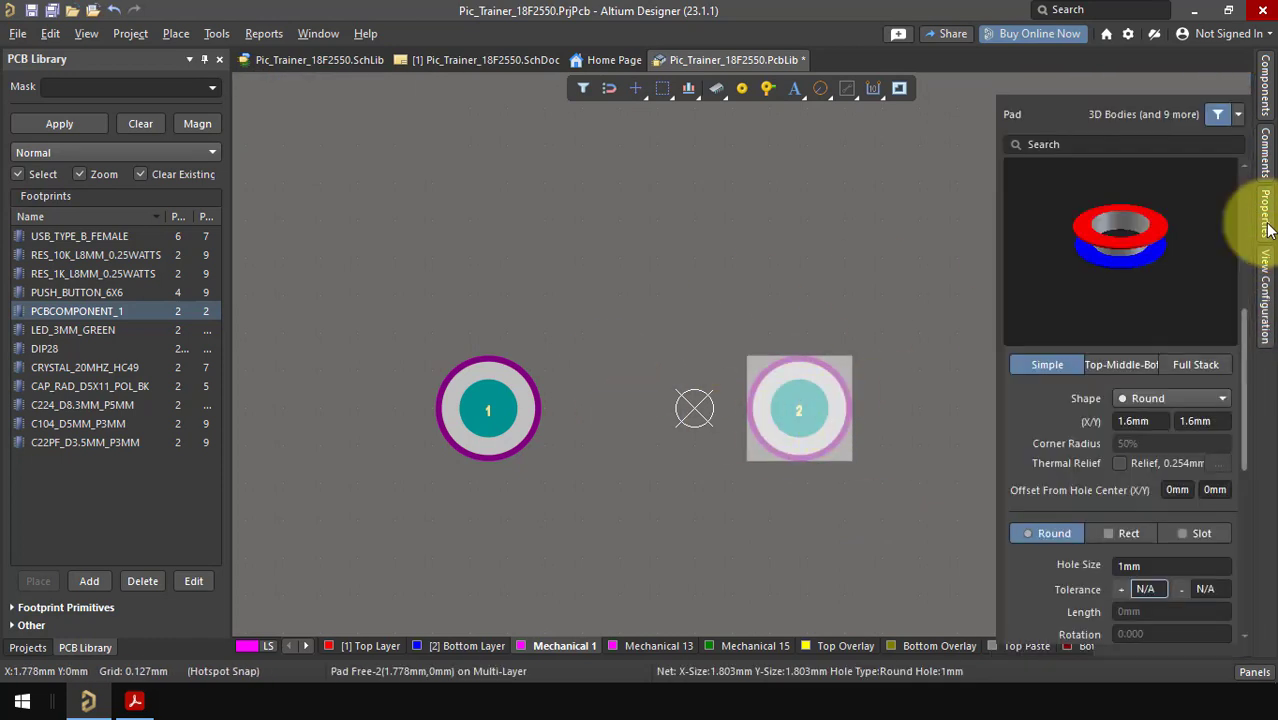
scroll(1181, 482, "up", 3)
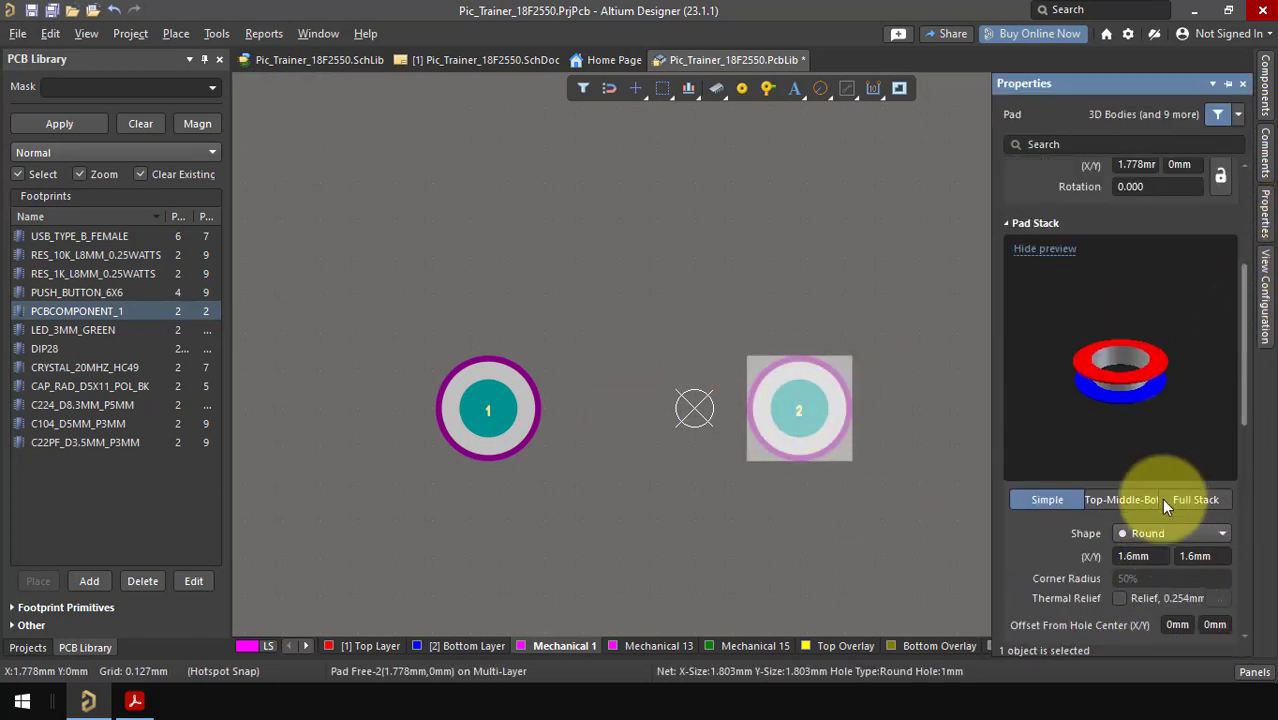
left_click(1137, 167)
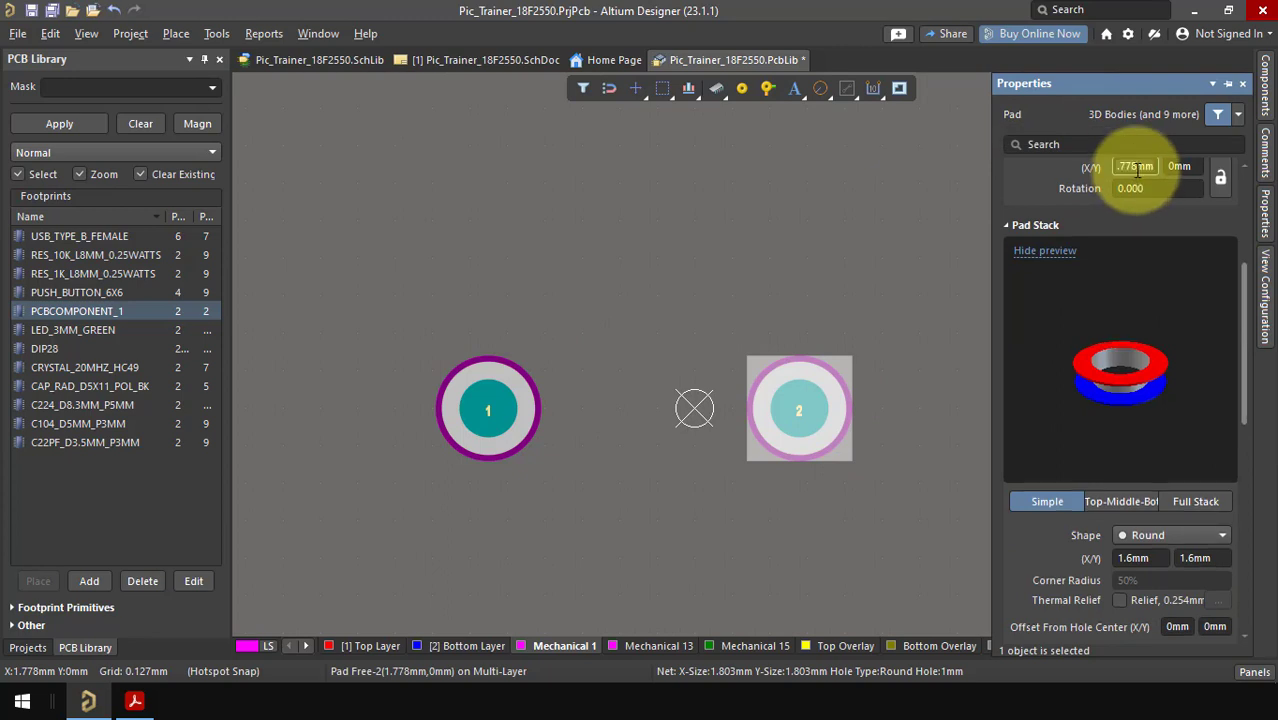
type("3.5")
key("Tab")
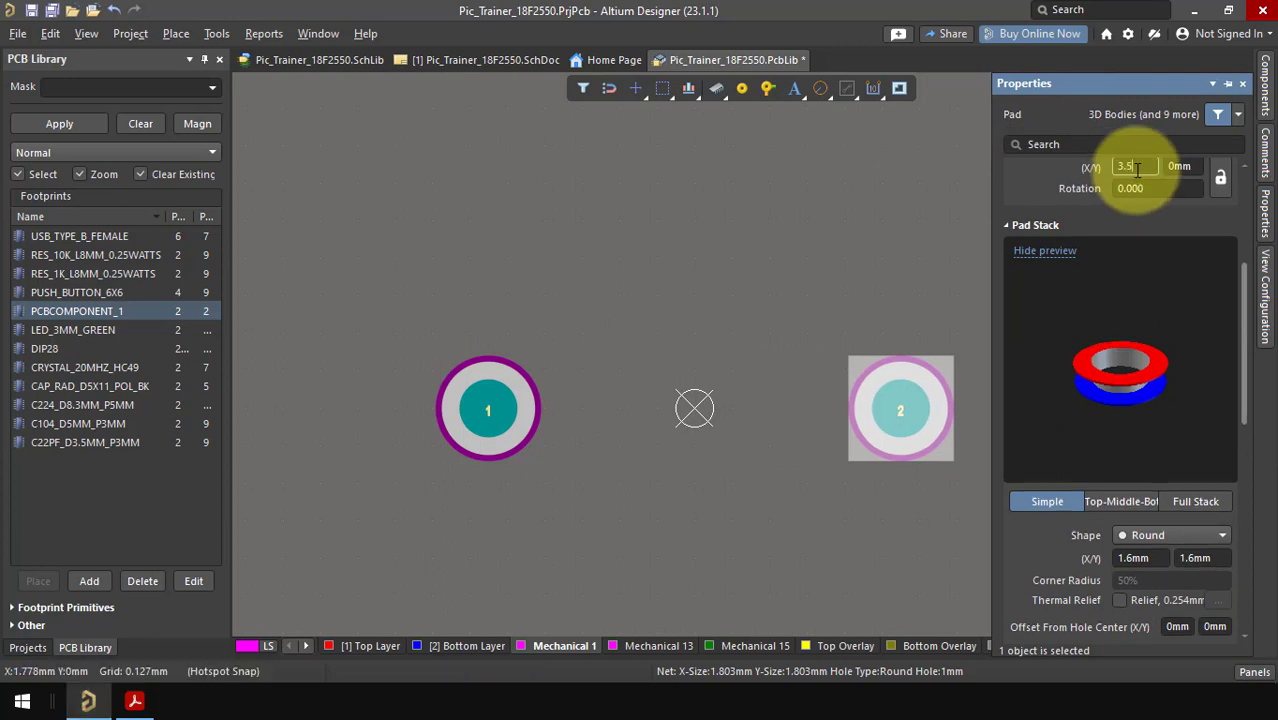
left_click(792, 235)
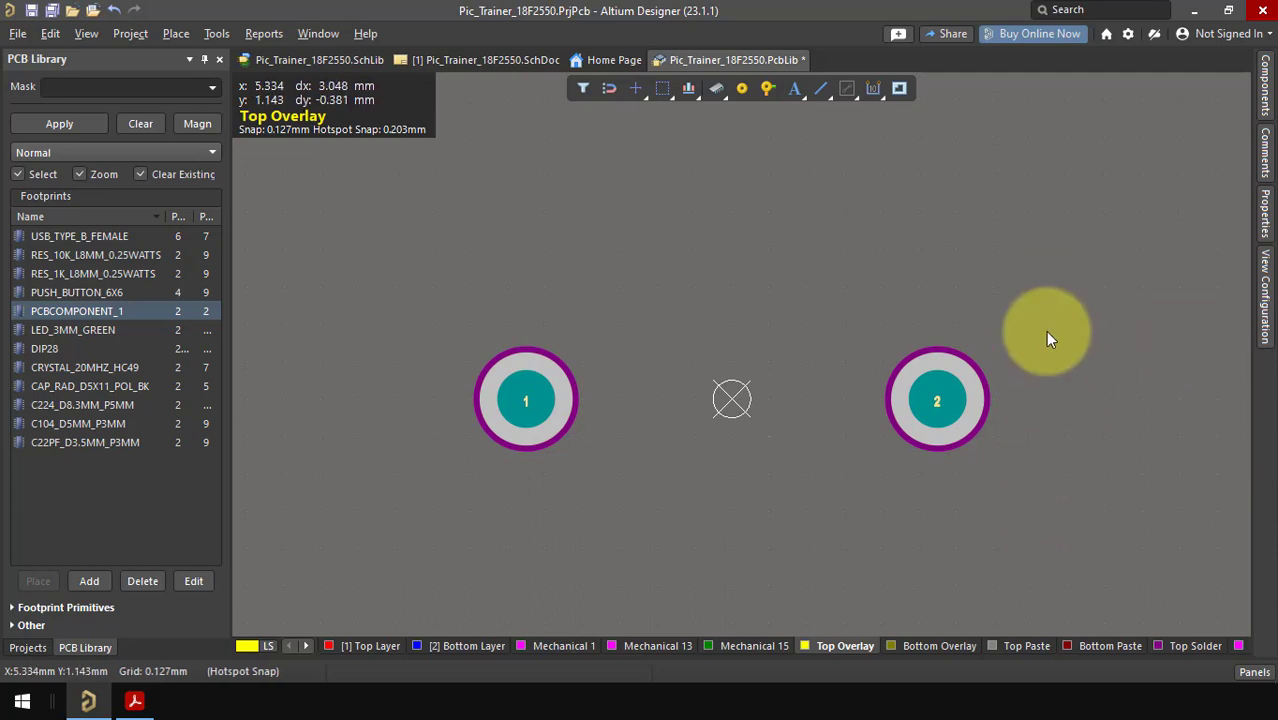
Using a 0.1 mm snap grid, draw a 9.6 mm by 2.6 mm rectangular outline around both pads on the Top Overlay layer.
left_click(820, 89)
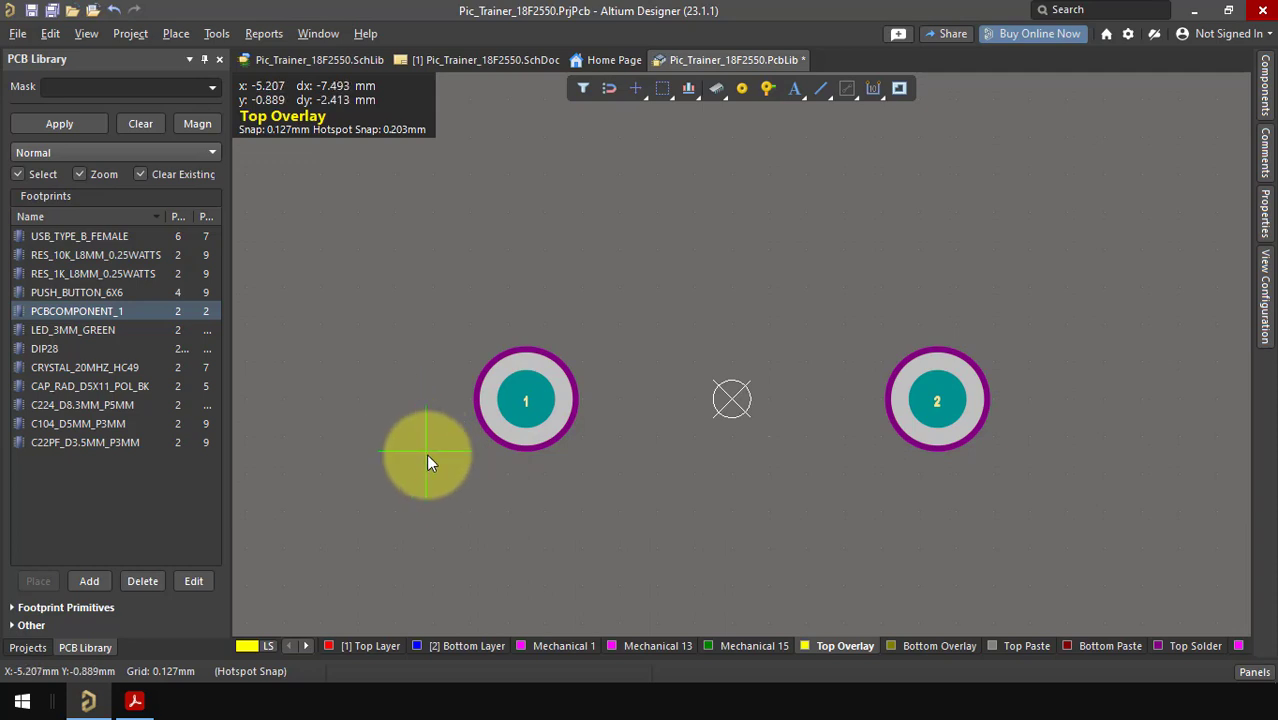
key("g")
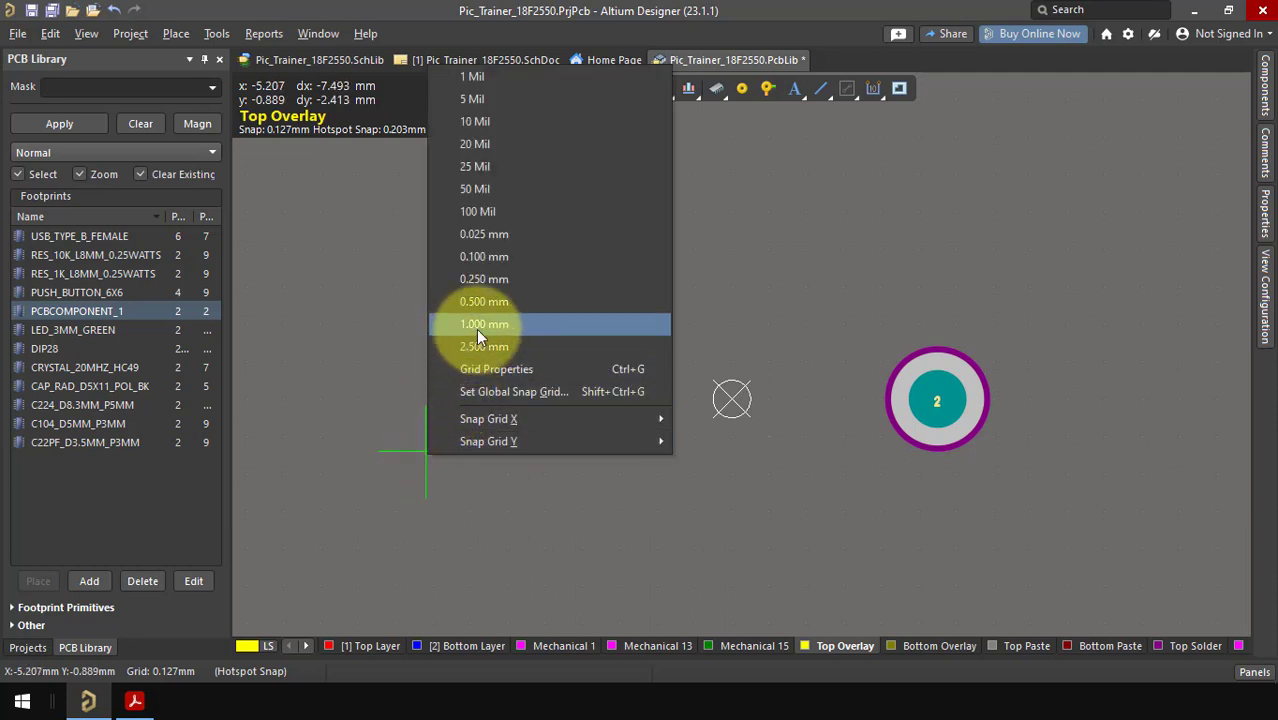
left_click(486, 258)
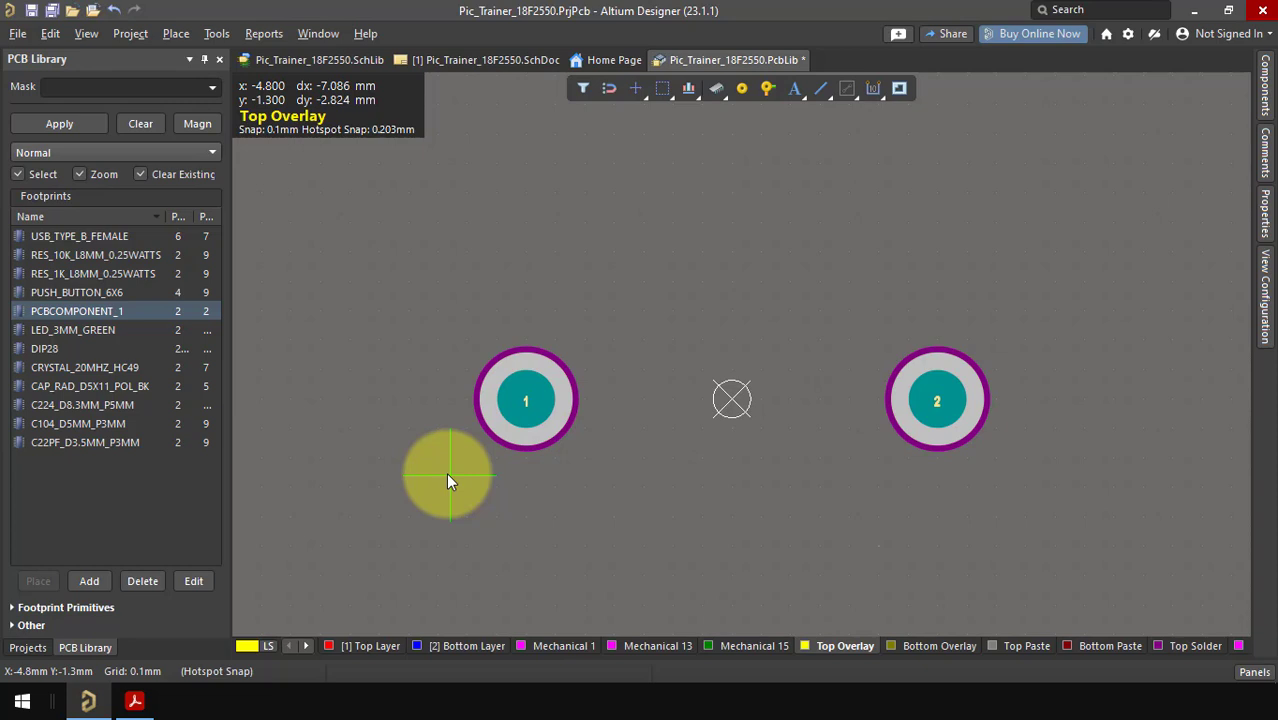
left_click(447, 477)
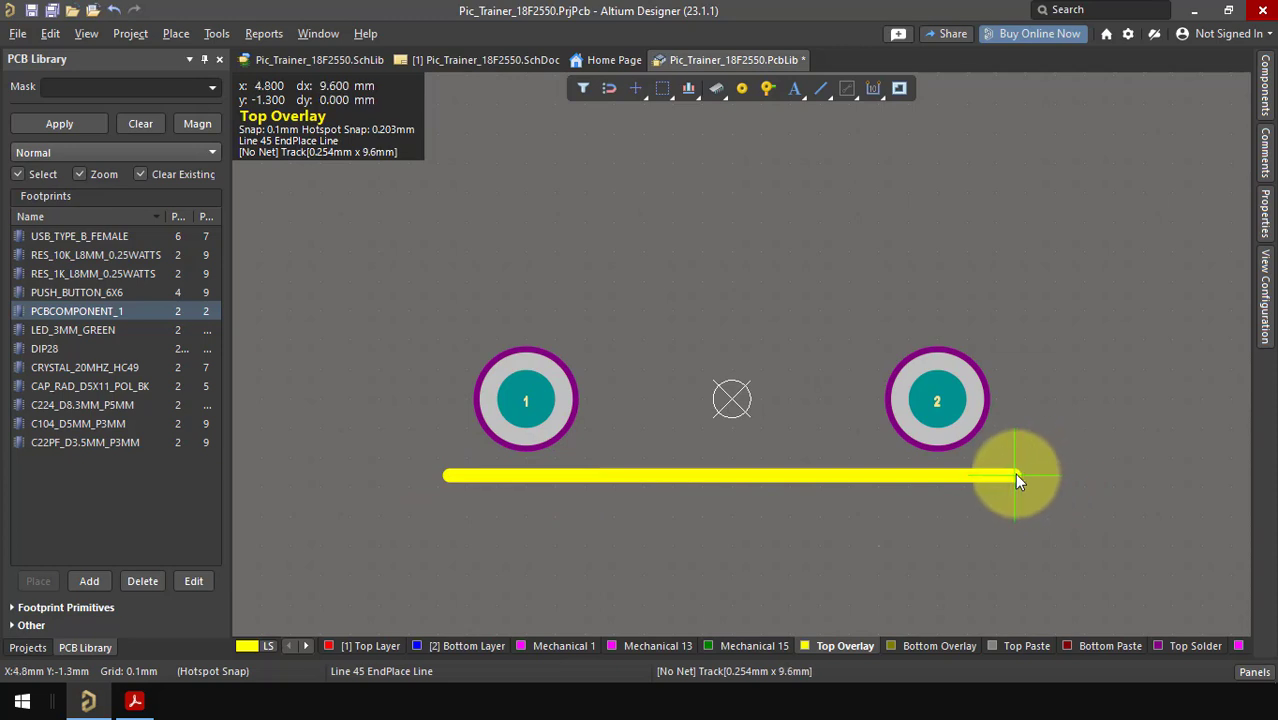
left_click(1014, 473)
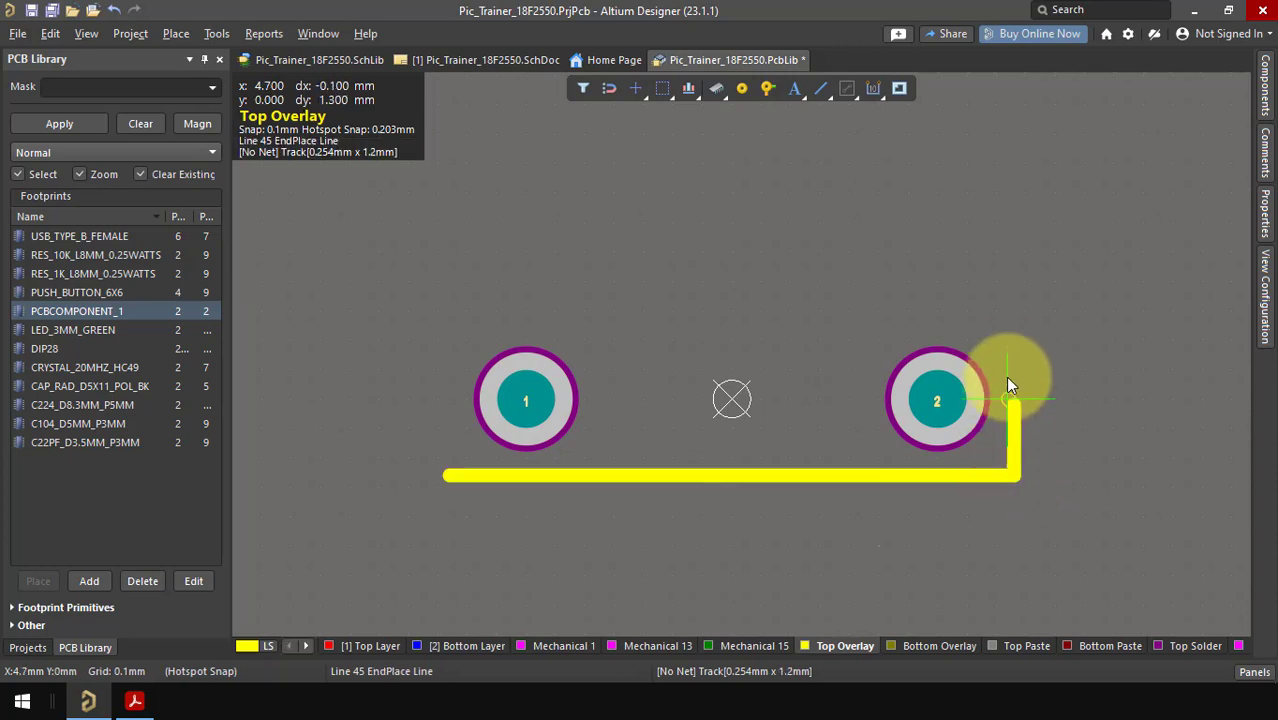
left_click(1013, 323)
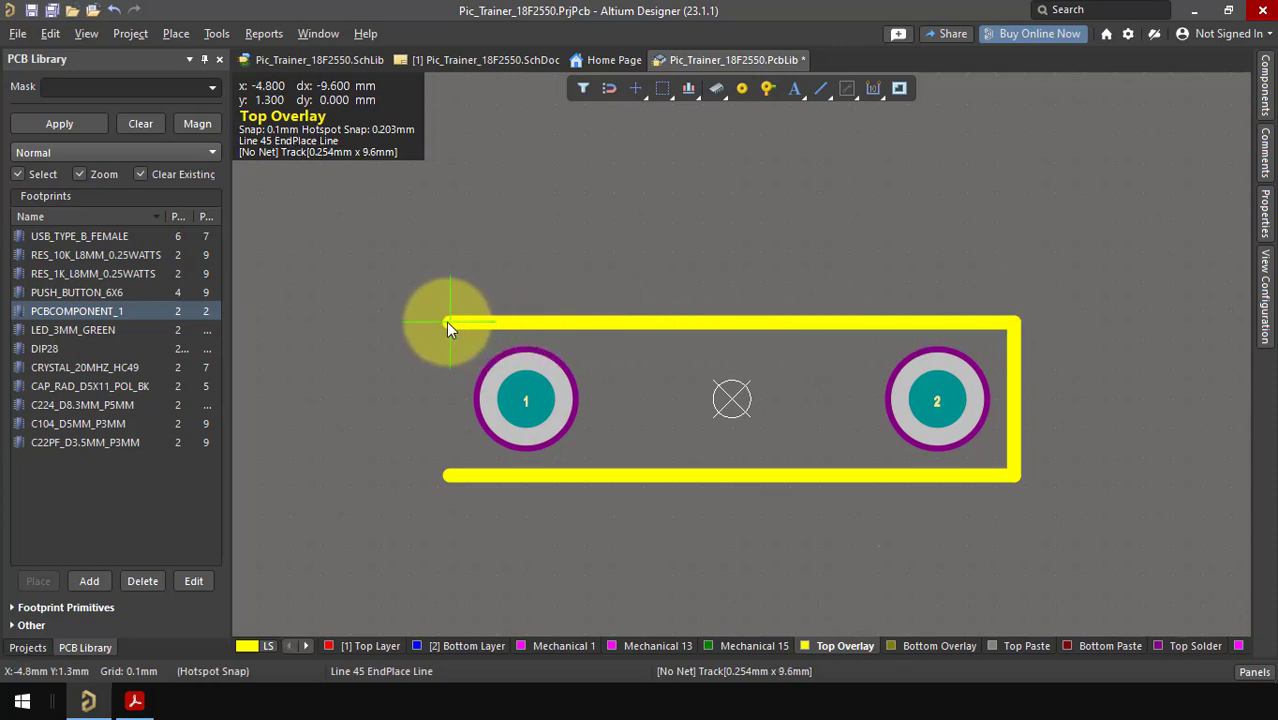
left_click(446, 321)
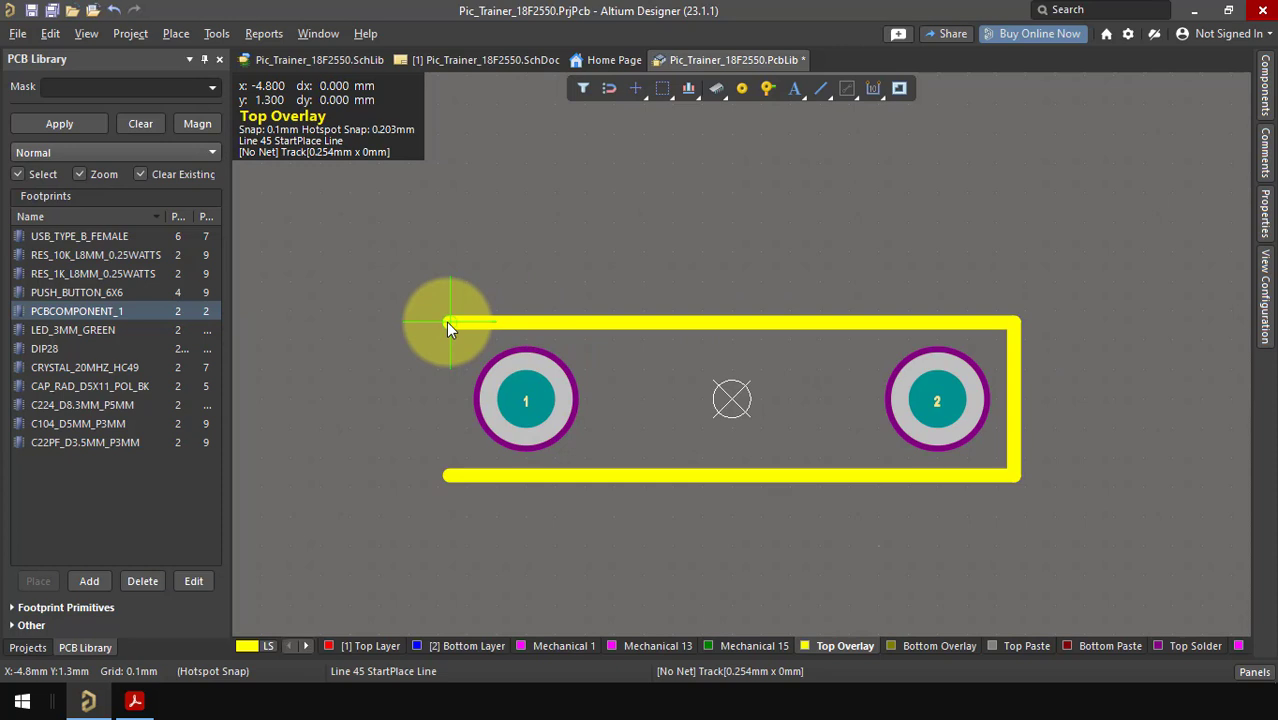
left_click(454, 474)
key("Escape")
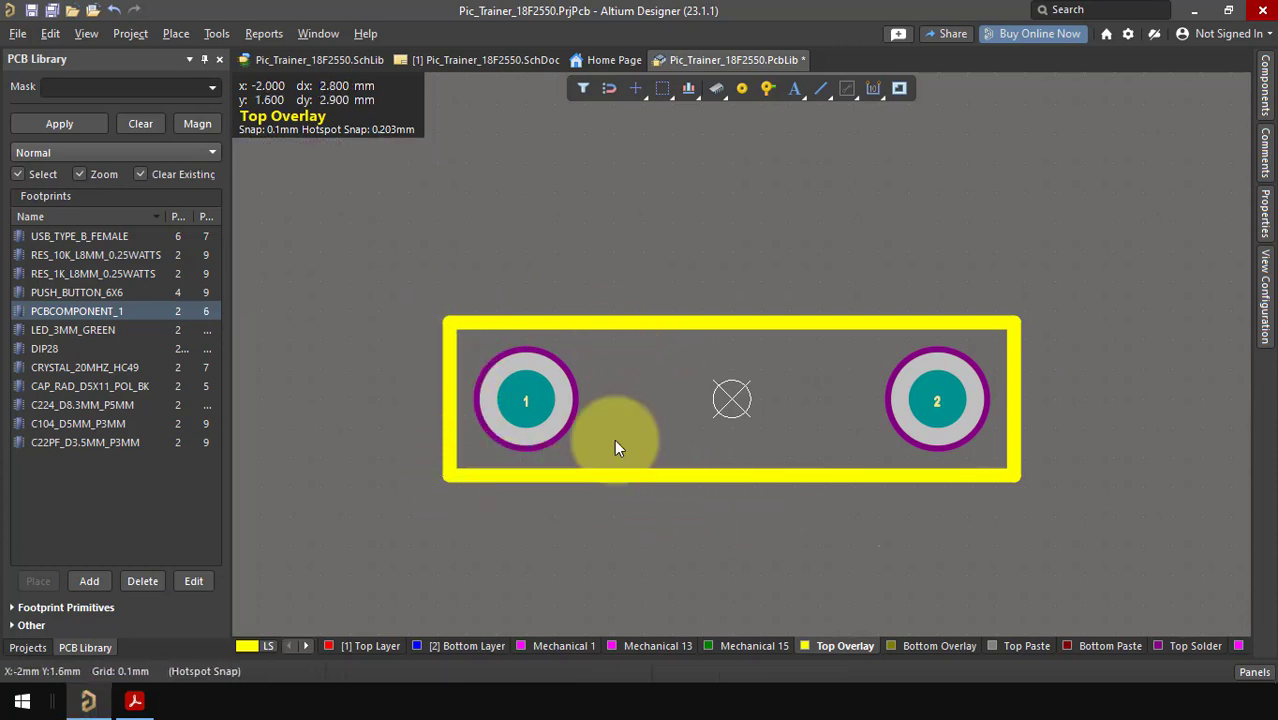
right_click(645, 395)
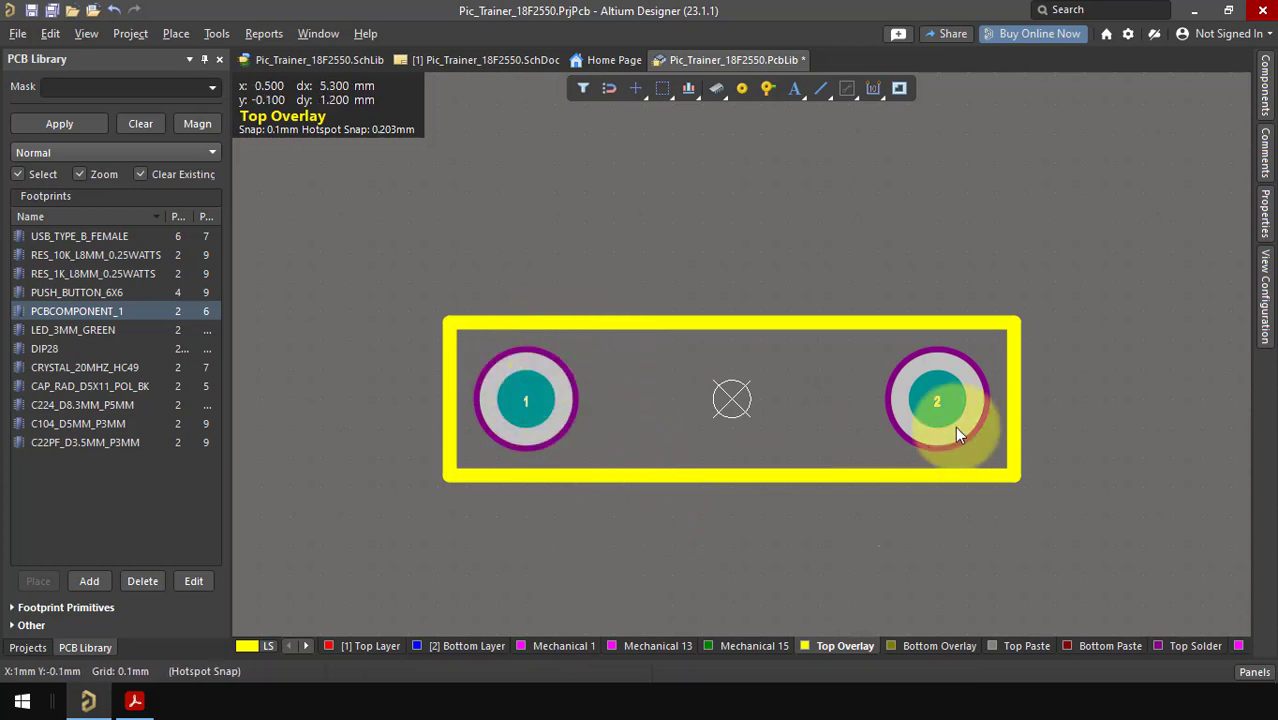
Check which designator and name each diode pin has in the Pic_Trainer_18F2550 schematic library symbol.
left_click(31, 645)
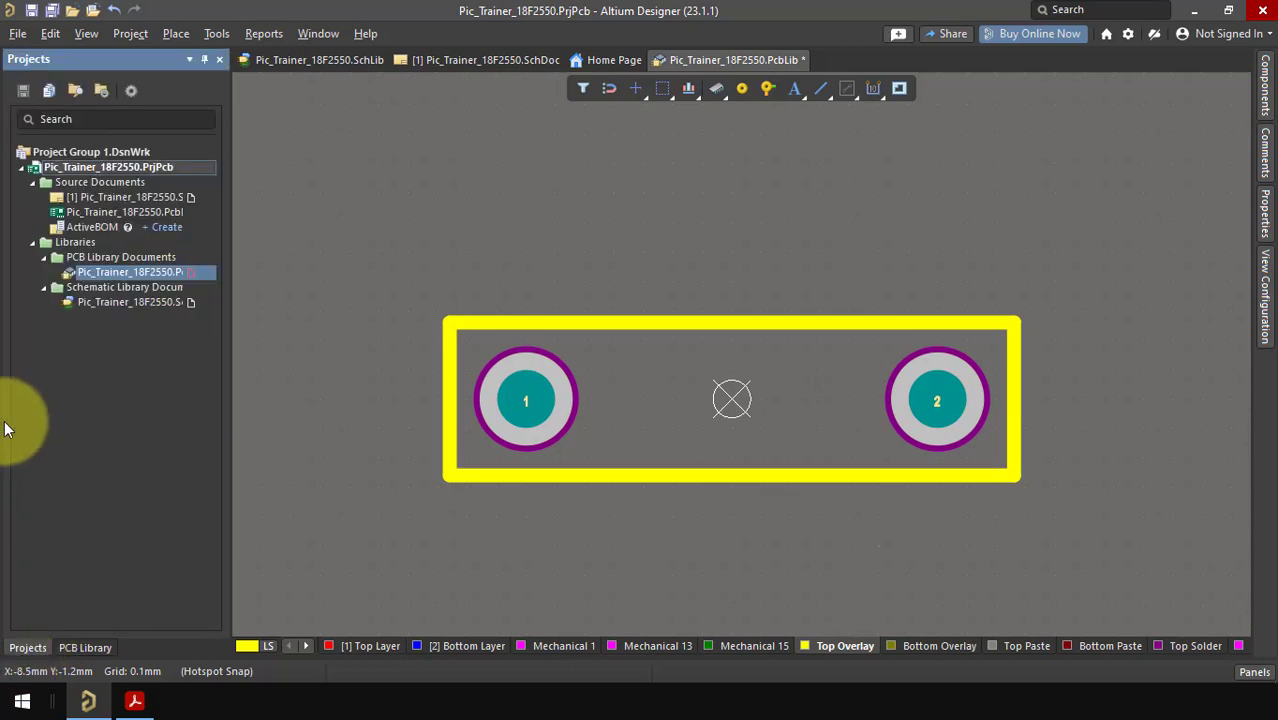
double_click(130, 302)
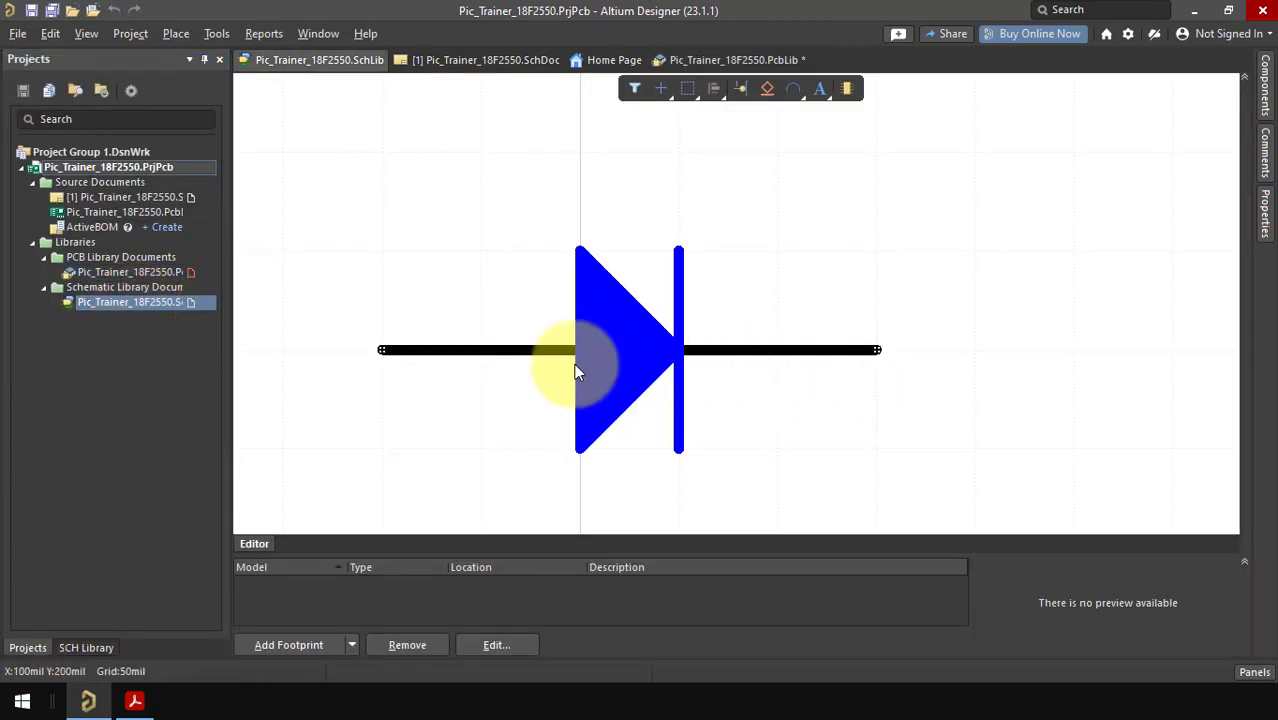
left_click(775, 358)
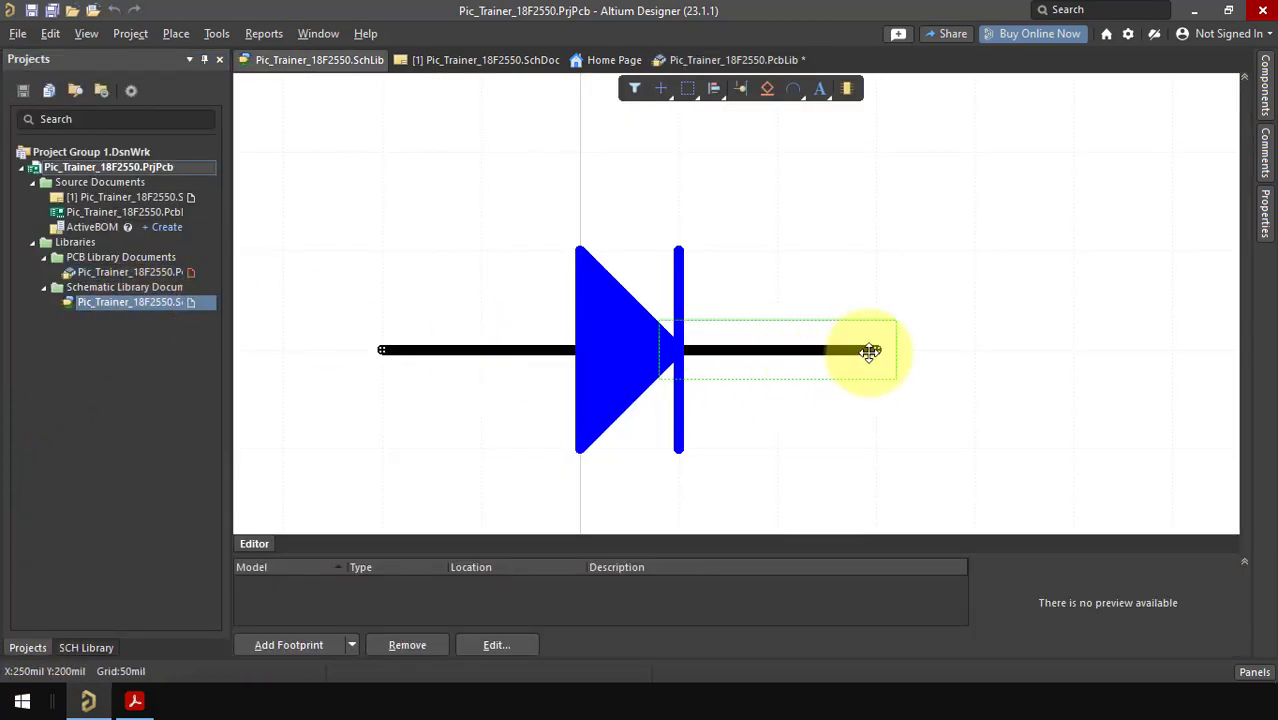
left_click(1264, 210)
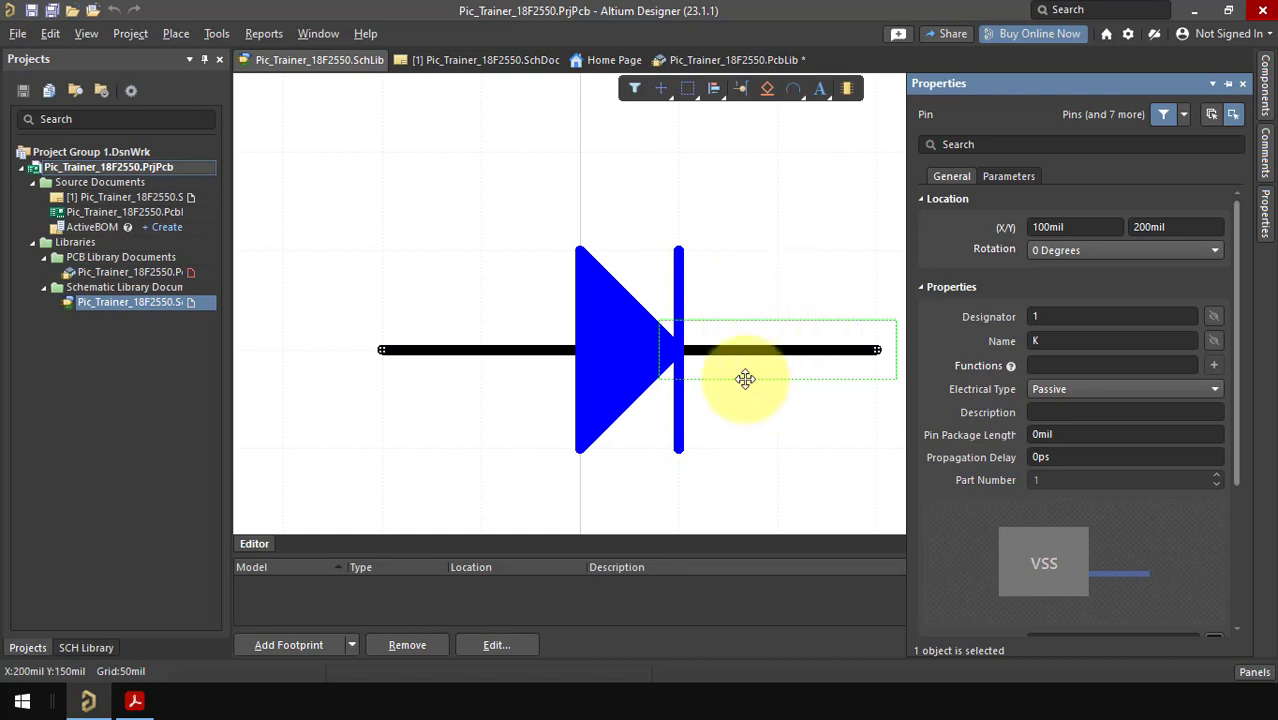
left_click(513, 357)
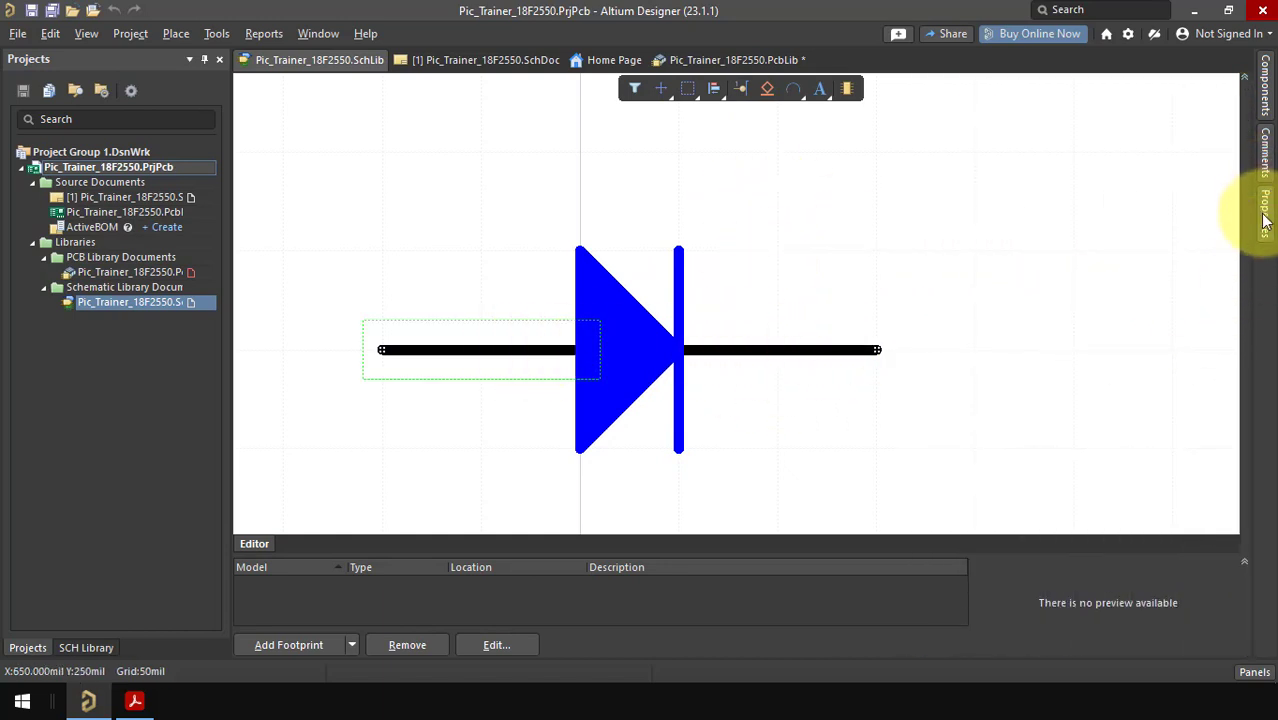
In the PCB library, draw two vertical Top Overlay lines across the outline beside pad 1, at X -1.7 mm and X -2.2 mm.
left_click(118, 272)
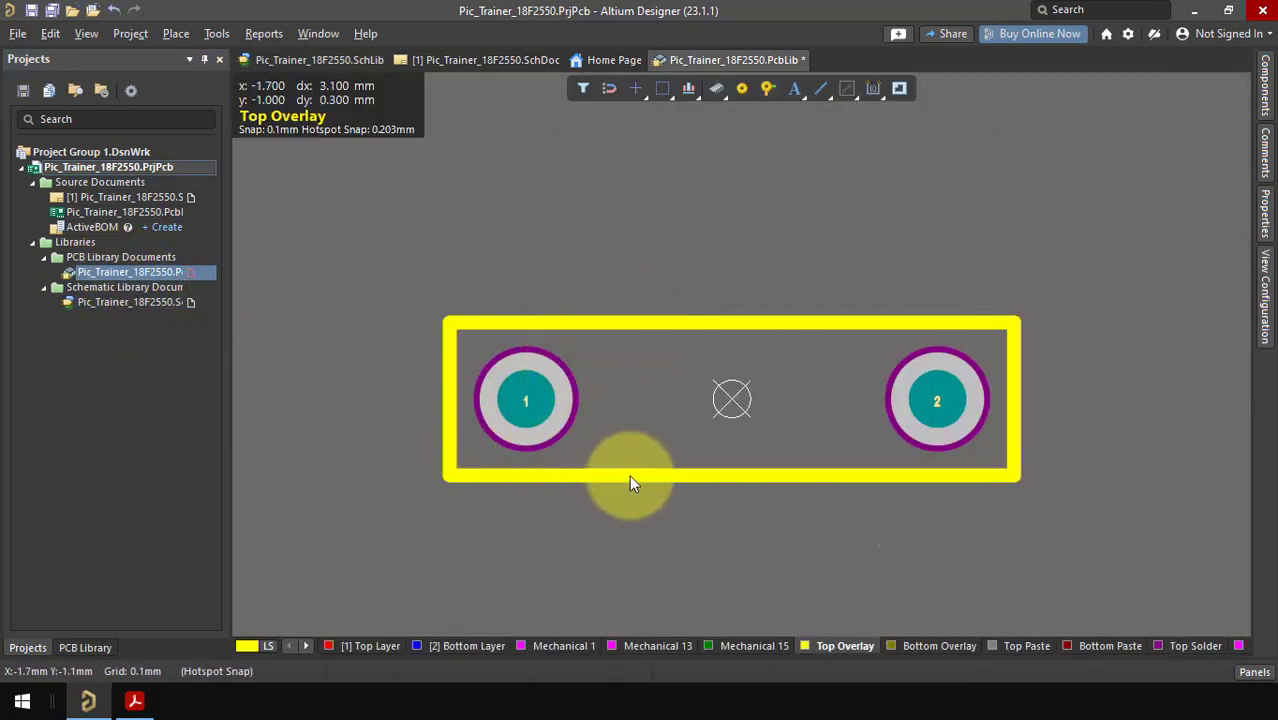
key("ctrl+s")
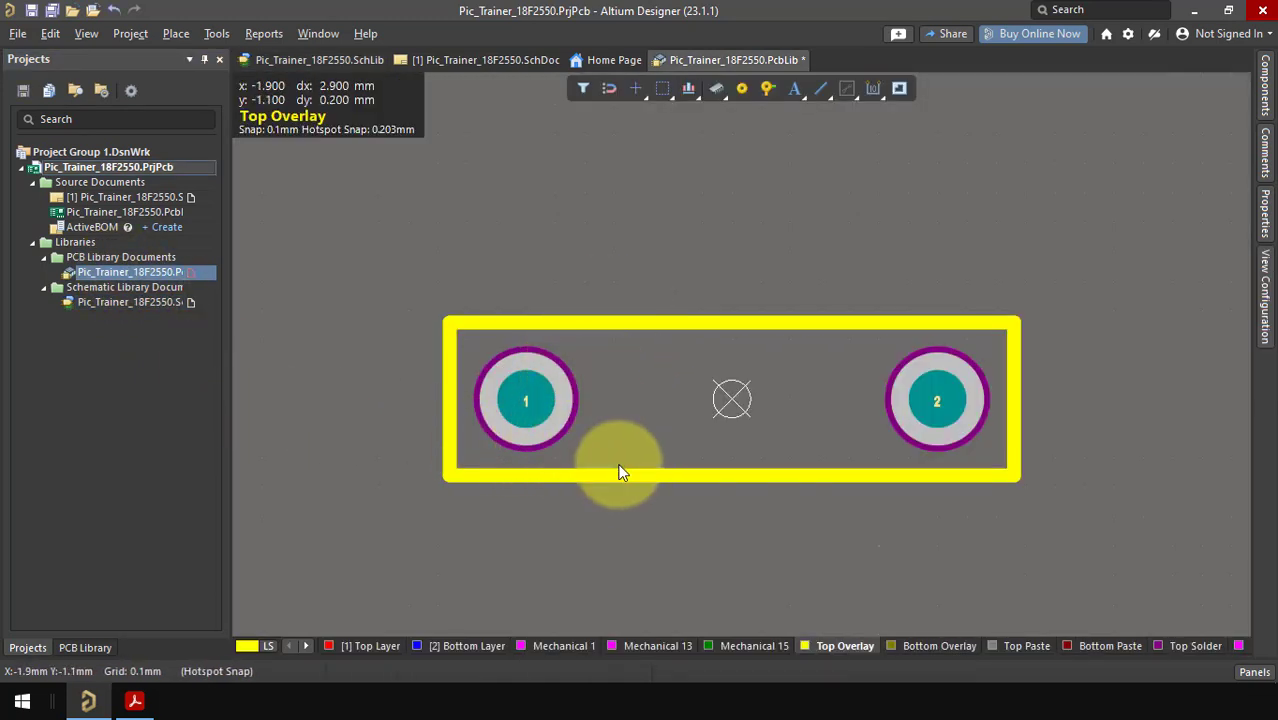
left_click(820, 90)
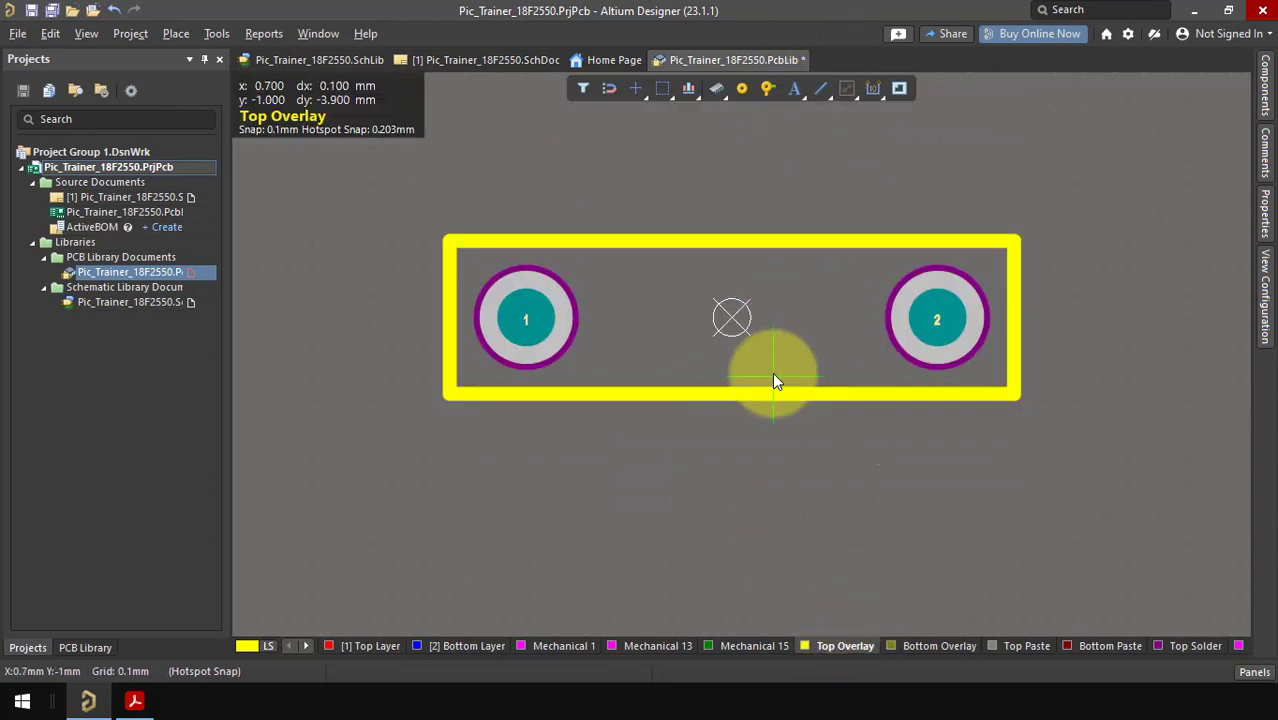
left_click(631, 241)
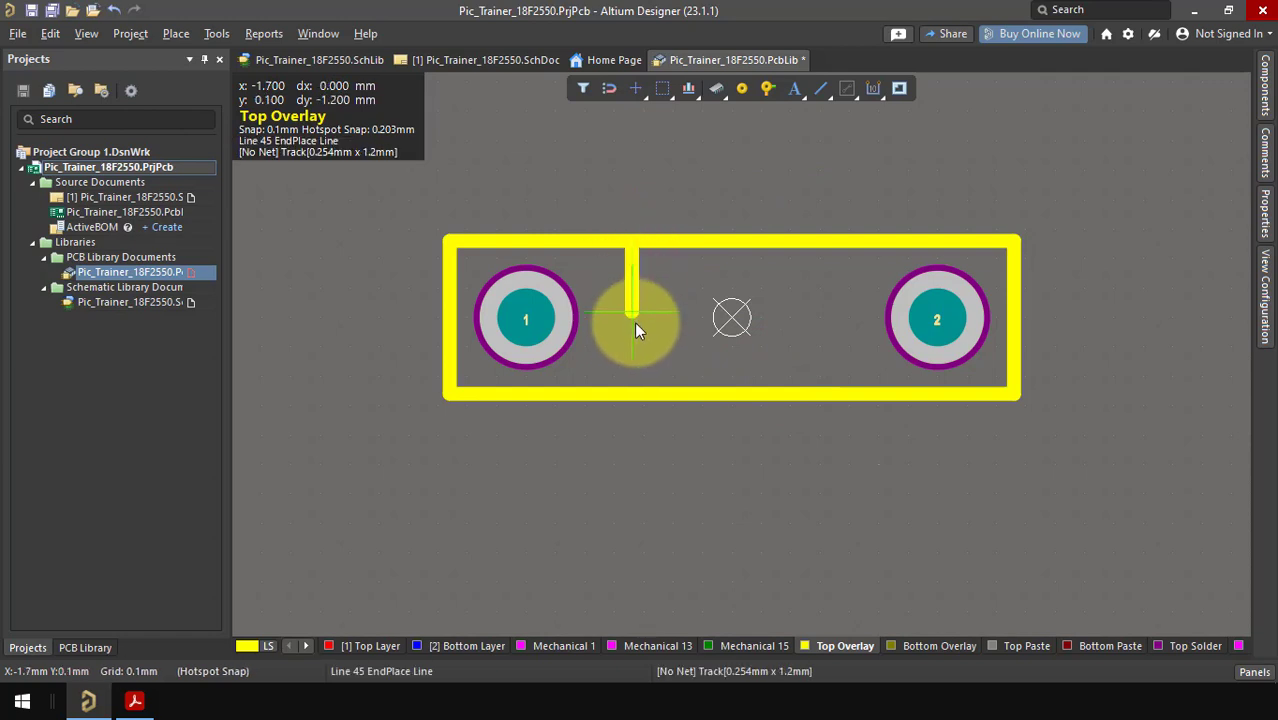
left_click(631, 392)
right_click(631, 392)
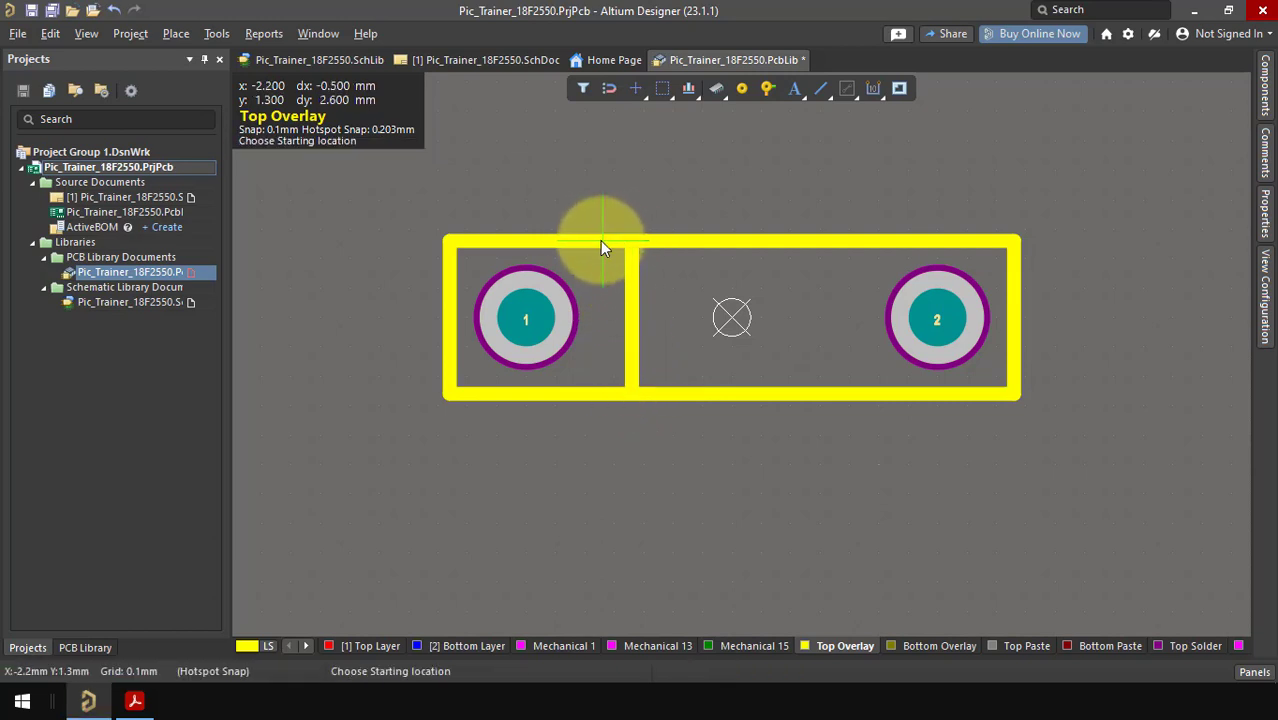
left_click(601, 241)
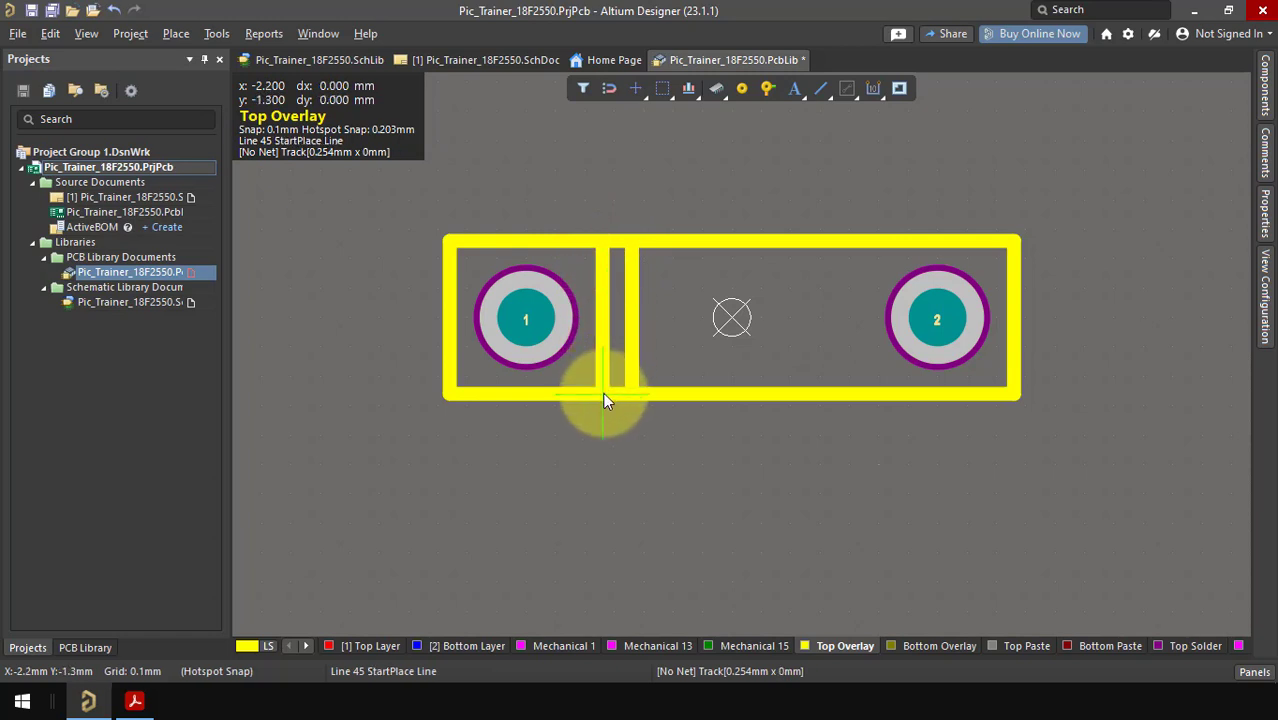
left_click(601, 396)
right_click(601, 397)
right_click(741, 313)
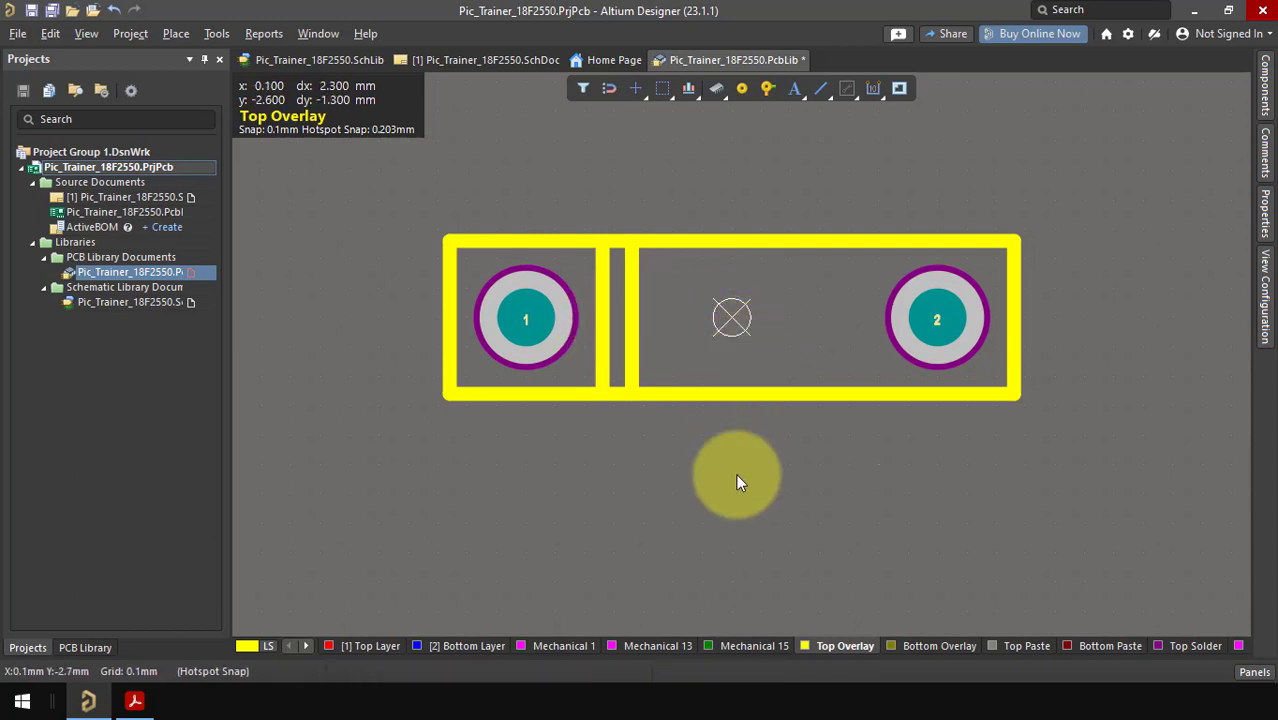
Load the D1N4004_P7mm 3D model and place it over the diode footprint.
scroll(743, 453, "up", 2)
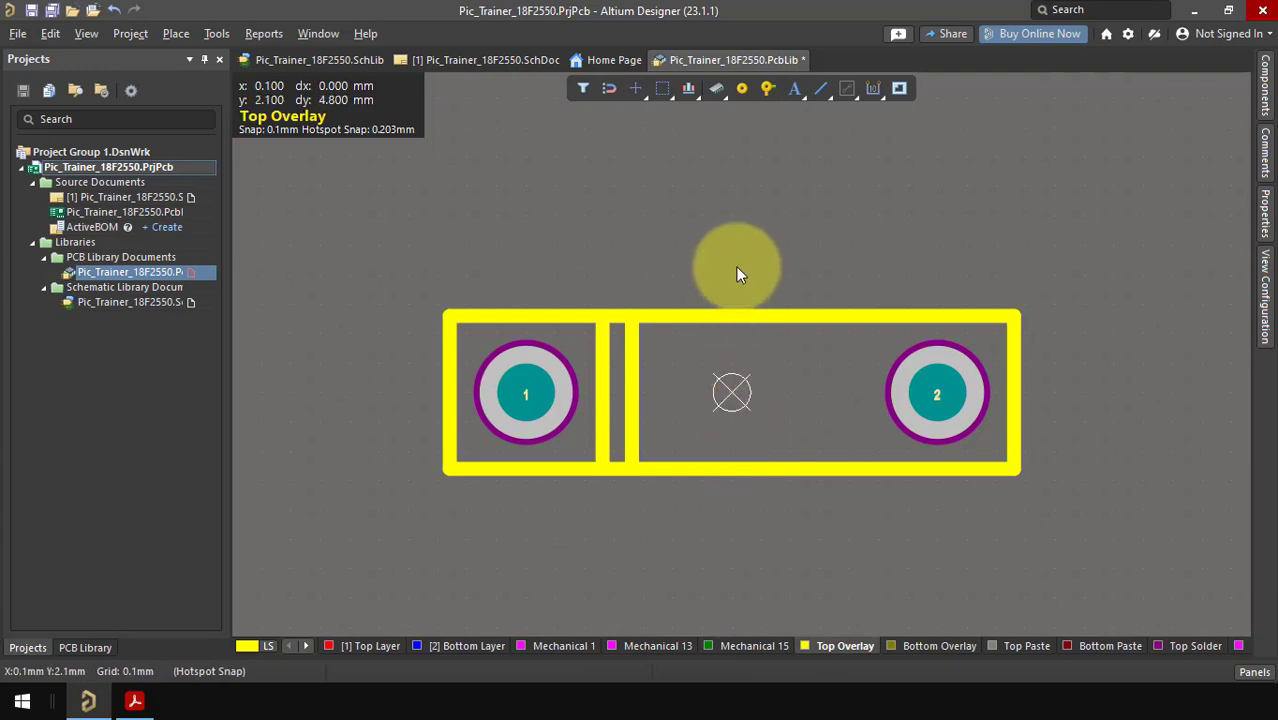
left_click(716, 92)
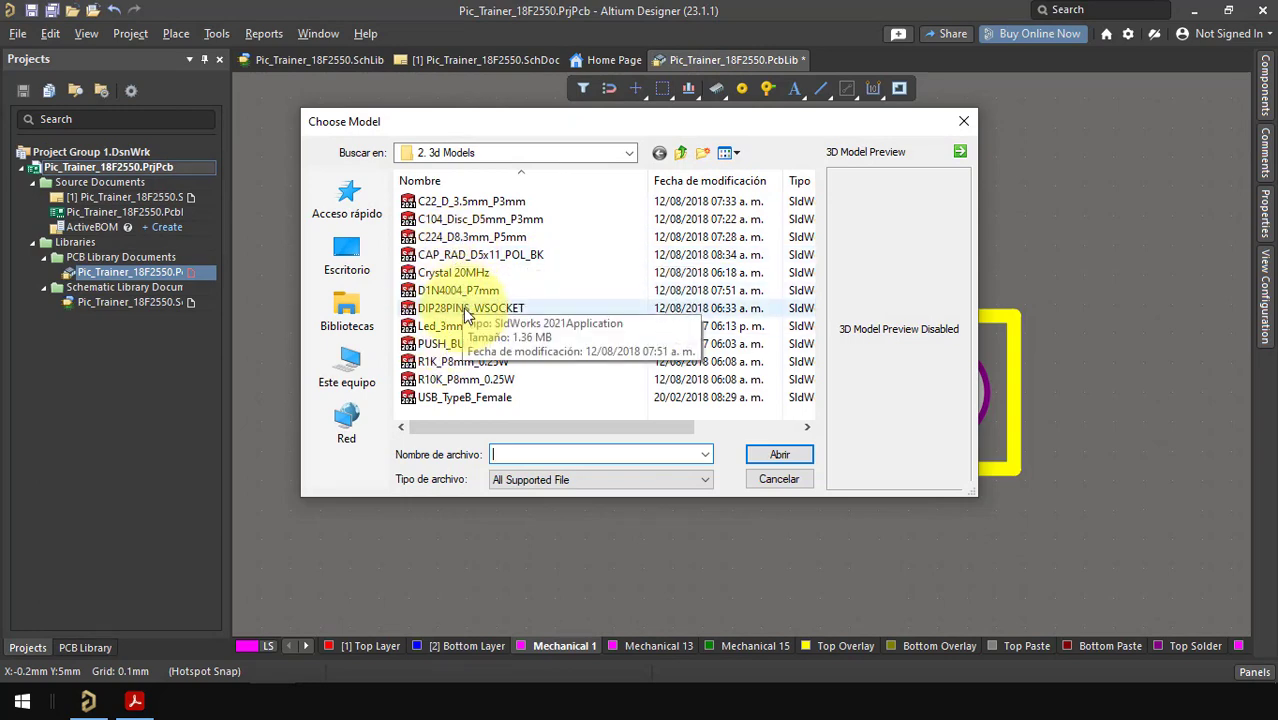
left_click(455, 291)
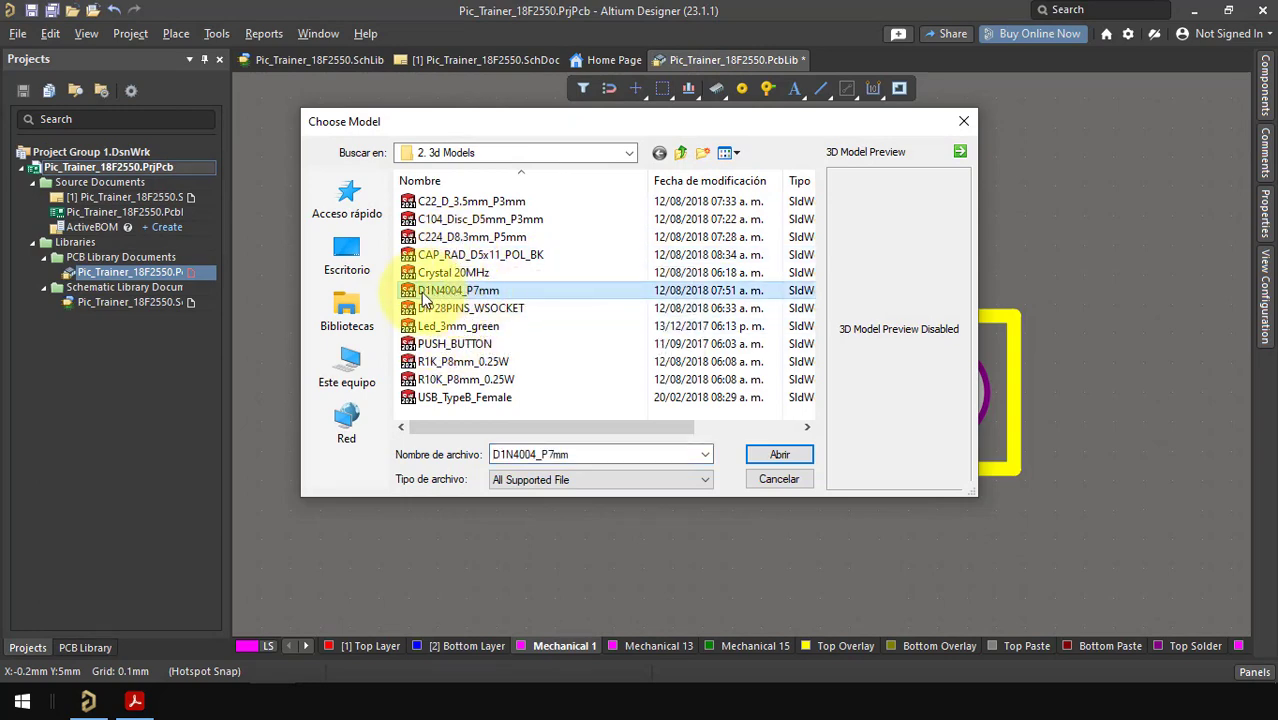
left_click(455, 292)
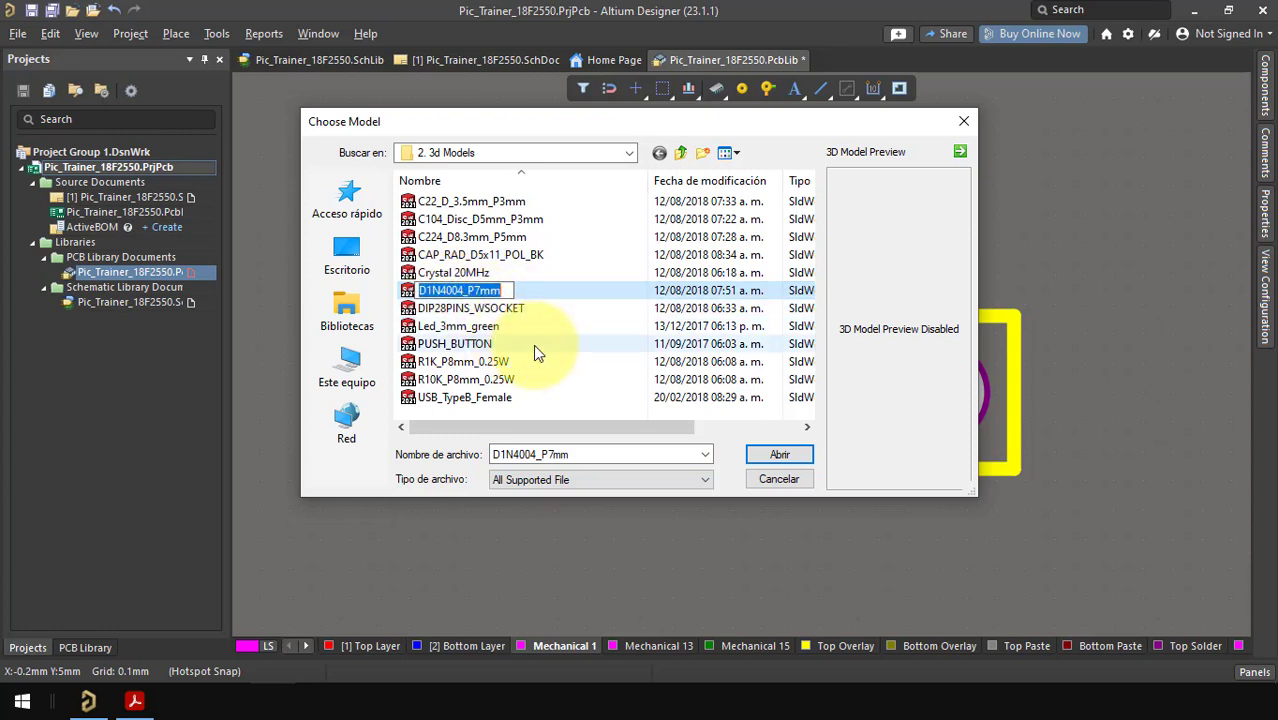
key("Escape")
left_click(786, 452)
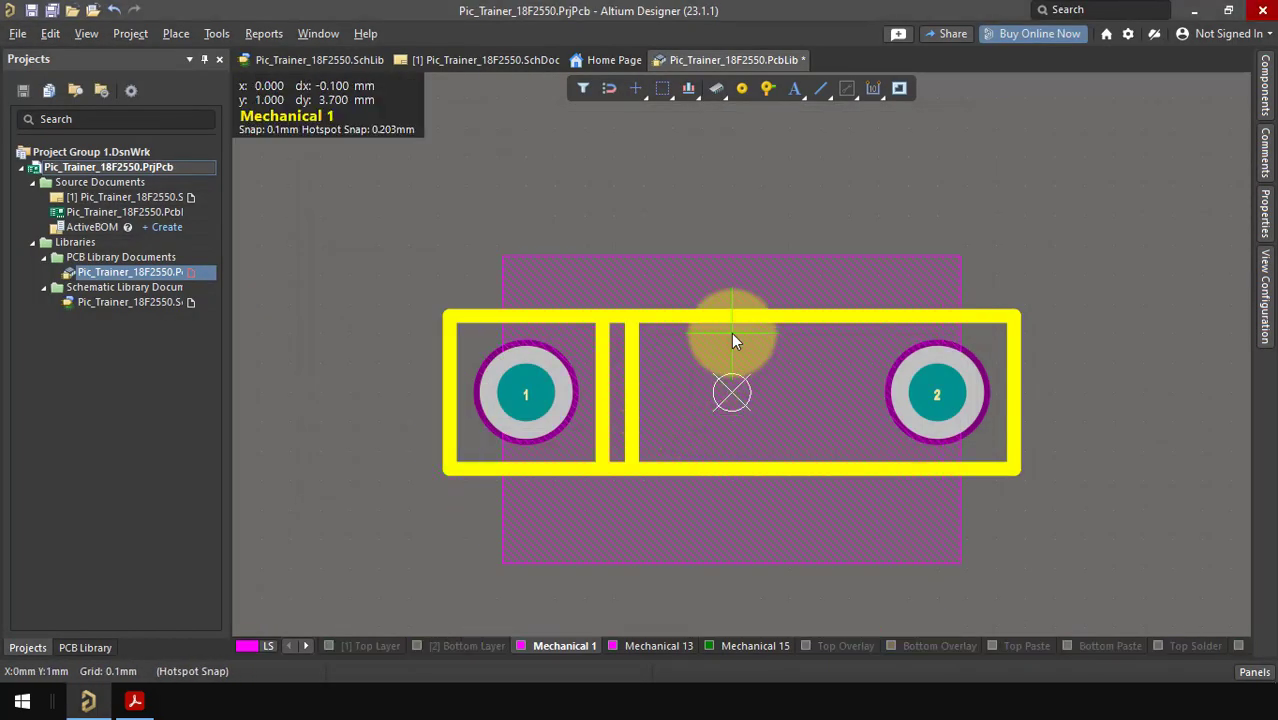
left_click(721, 286)
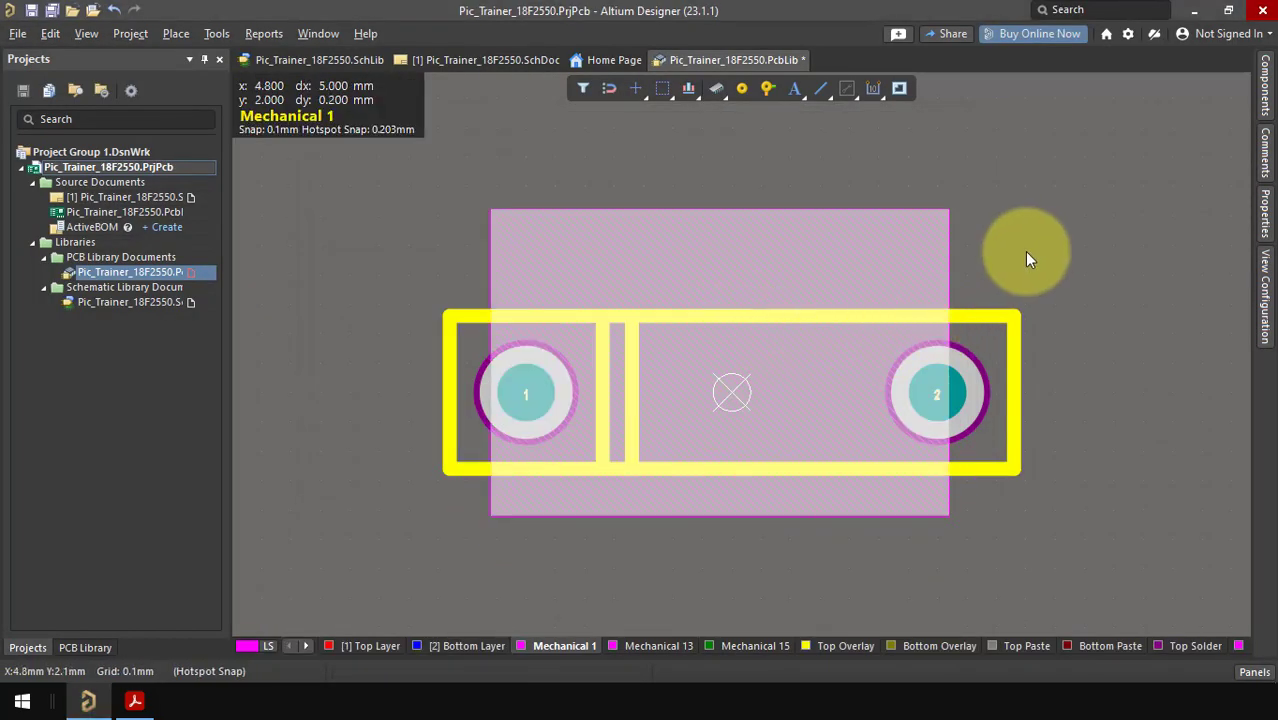
key("Escape")
Examine how the diode model's leads sit in the pads in 3D with the board flipped, and return to 2D.
key("3")
key("v")
key("b")
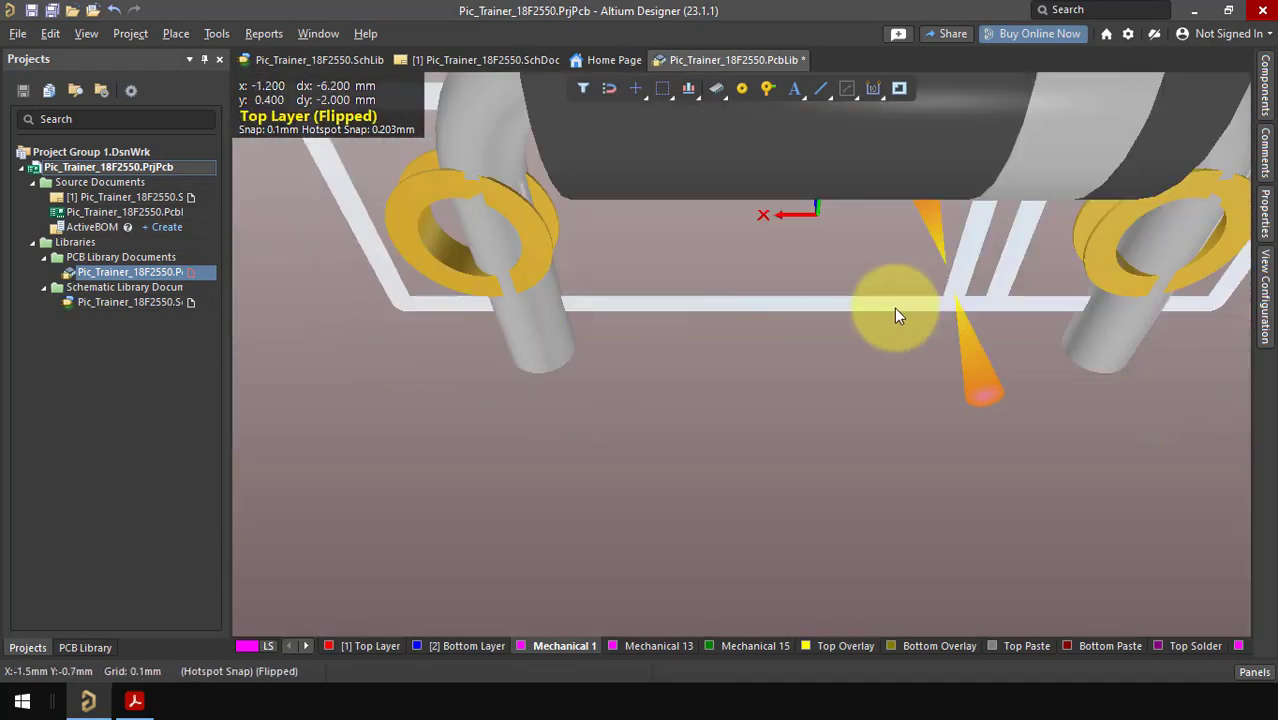
scroll(894, 315, "down", 3, "ctrl")
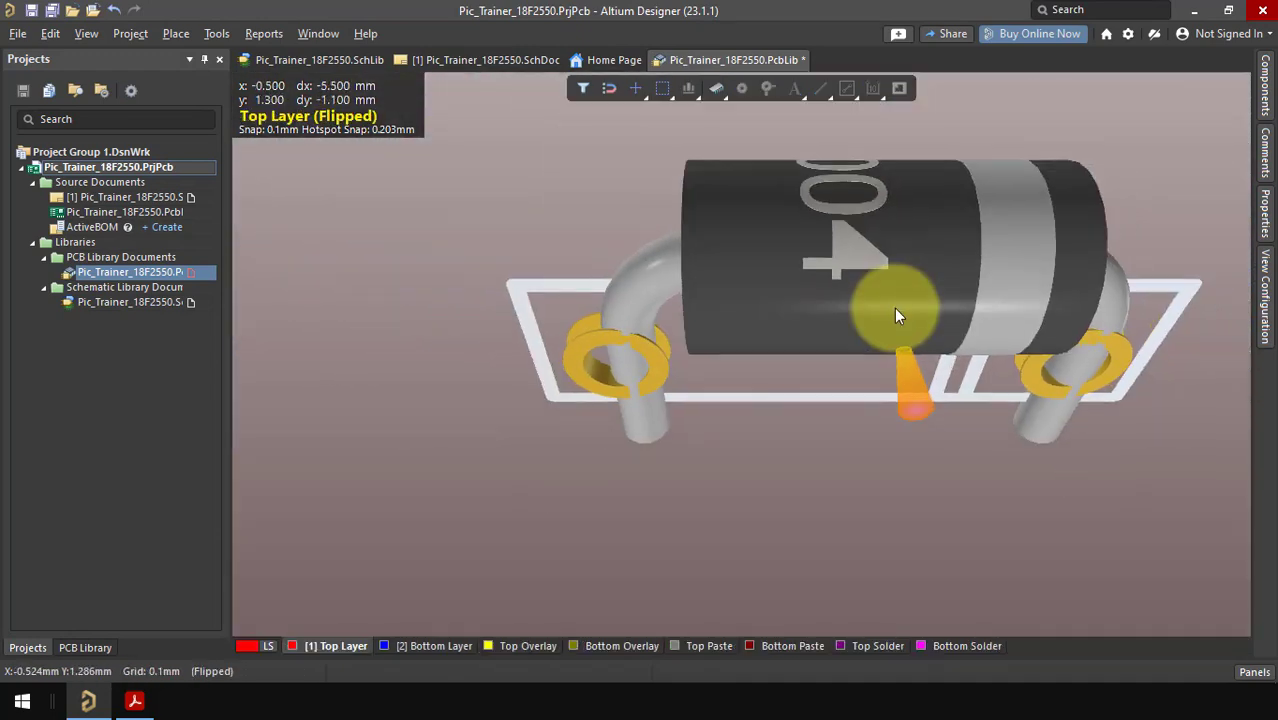
right_click_drag(896, 322, 913, 228, "shift")
key("2")
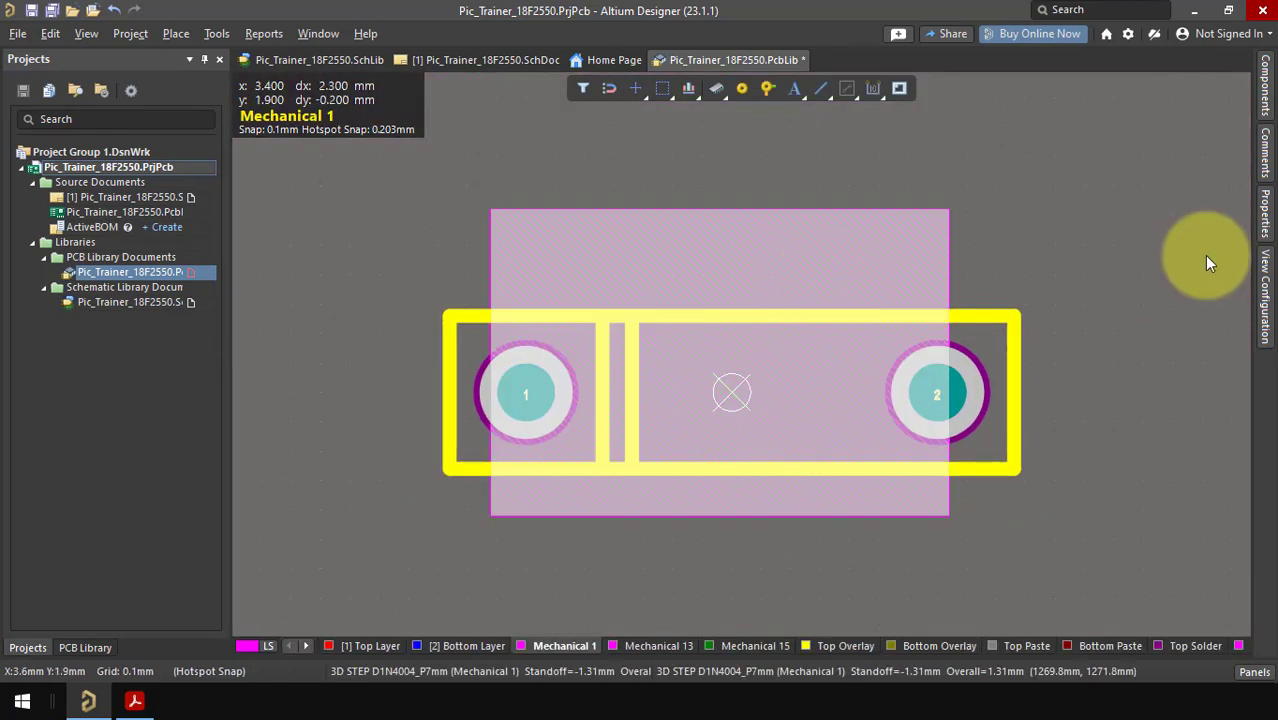
Rotate the diode's 3D body to X 270, Y 180, Z 180 with a 1.8 mm standoff and centre it on the footprint origin.
left_click(1263, 220)
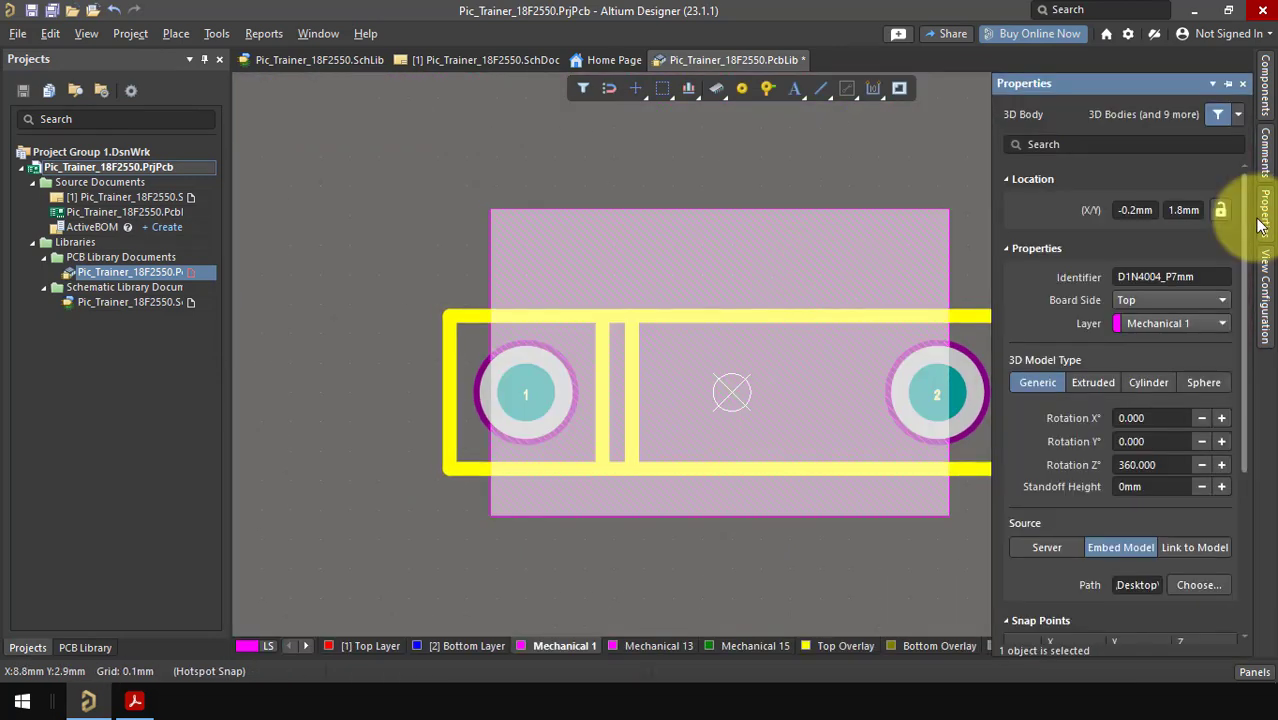
left_click(1148, 422)
type("270")
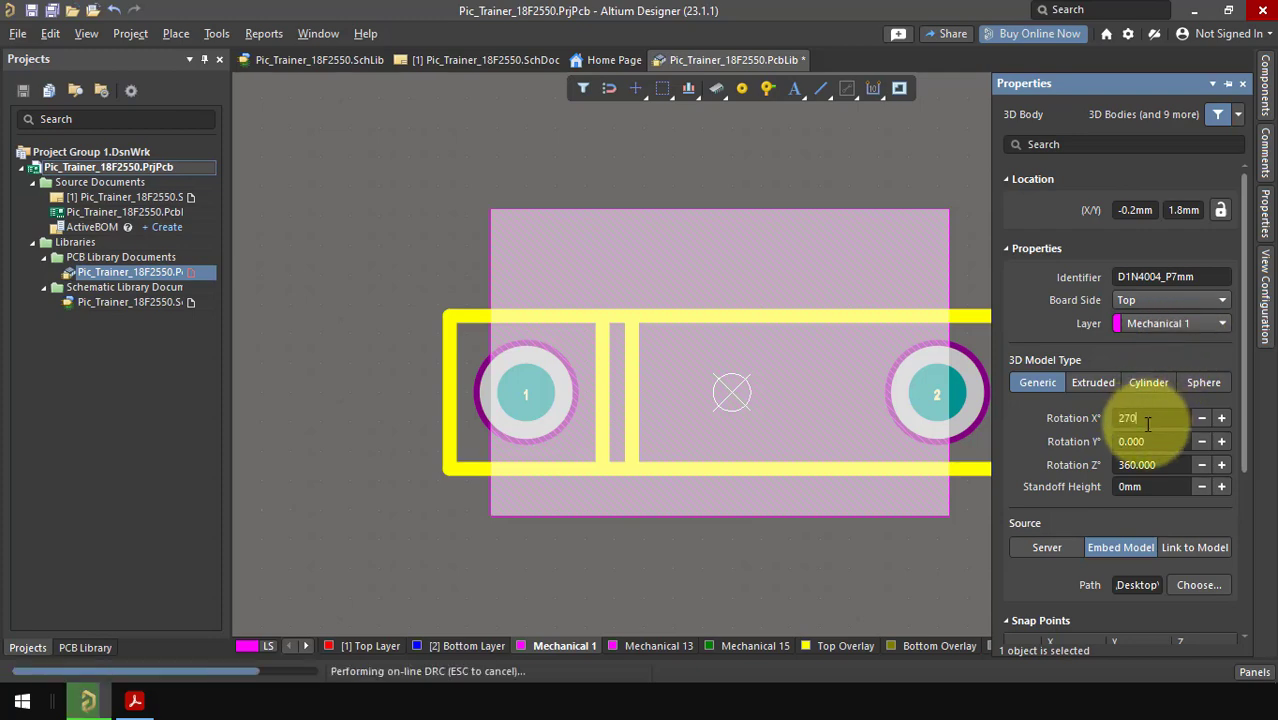
key("Return")
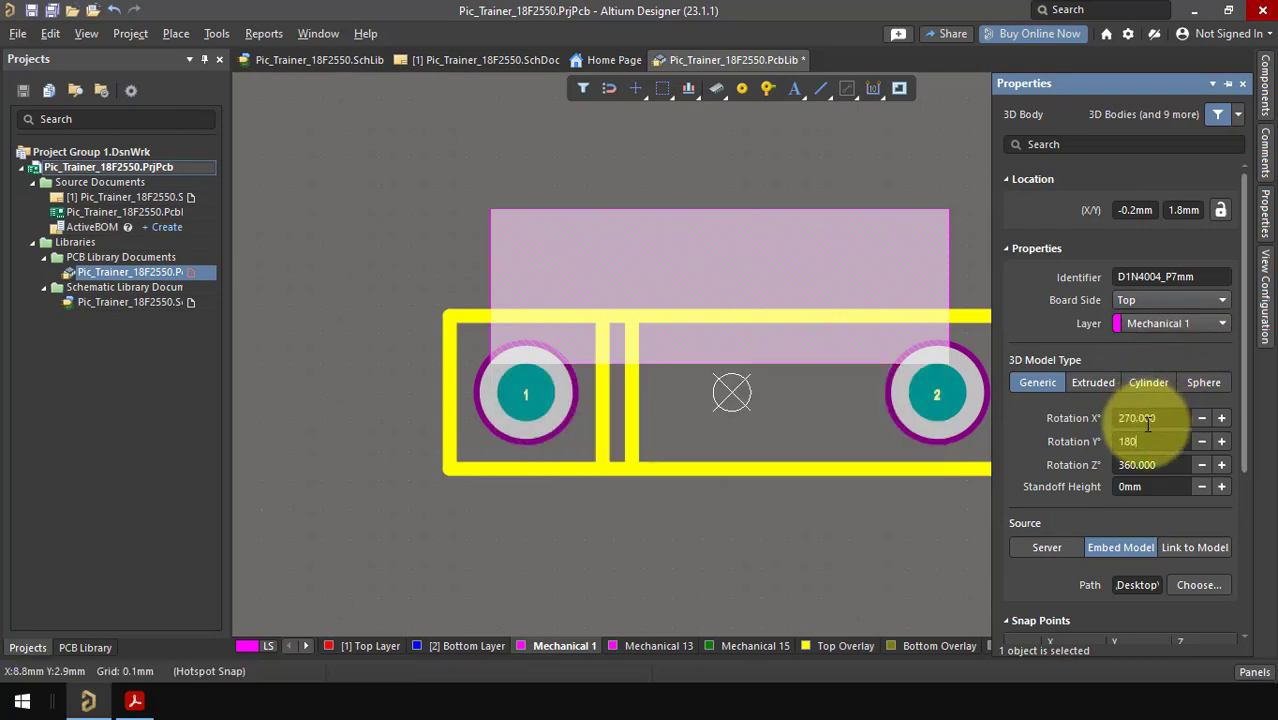
type("180")
key("Tab")
key("Tab")
key("Return")
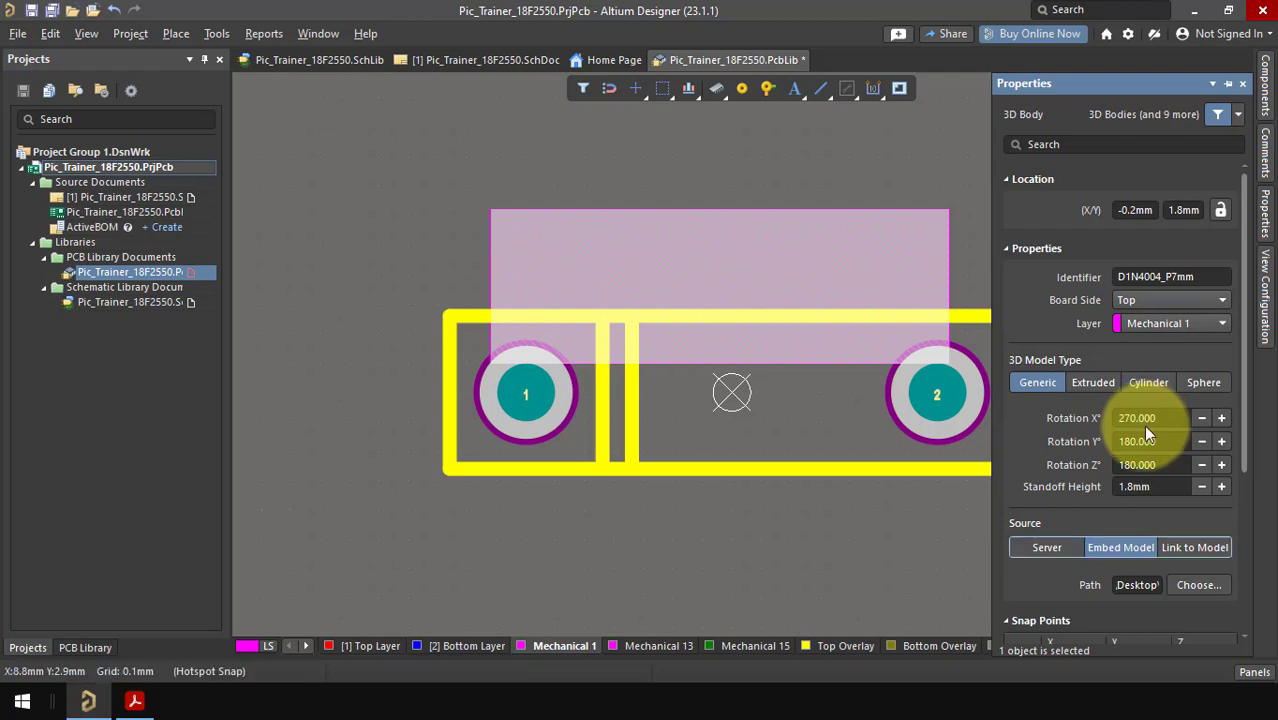
left_click_drag(721, 296, 732, 393)
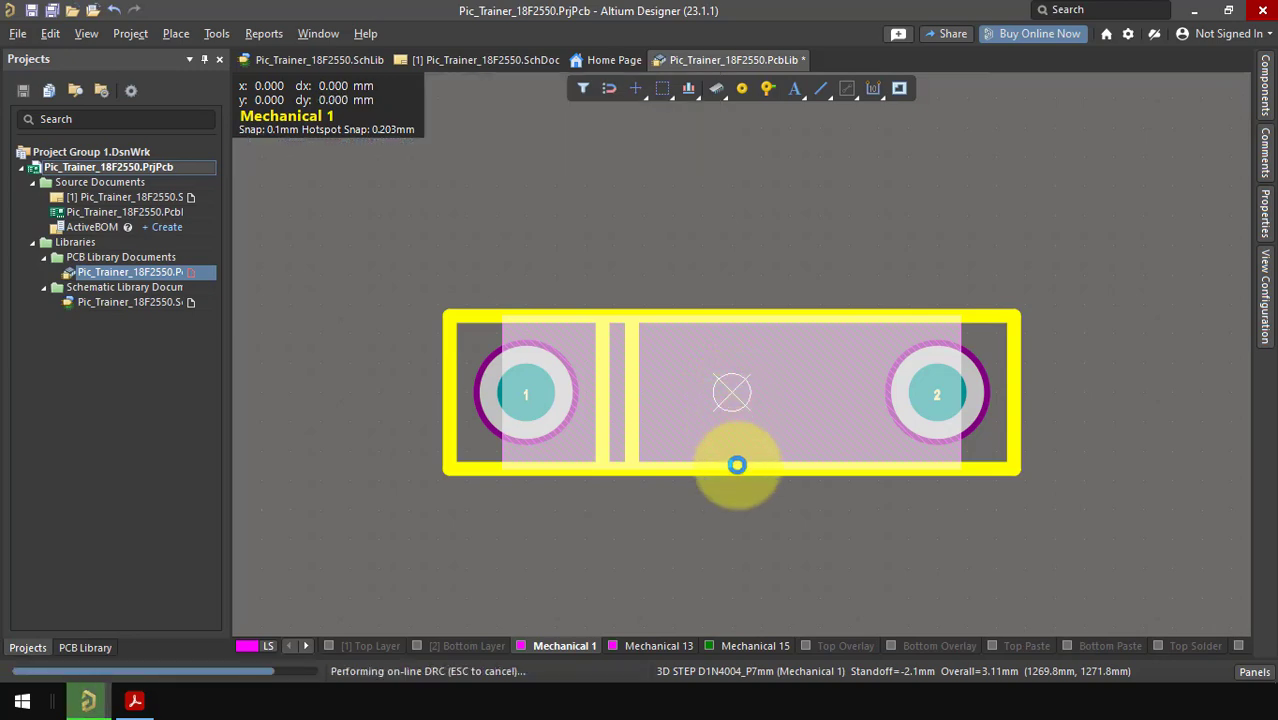
Check the diode model's orientation and lead fit in the pads in 3D, return to 2D, and save the PCB library.
key("3")
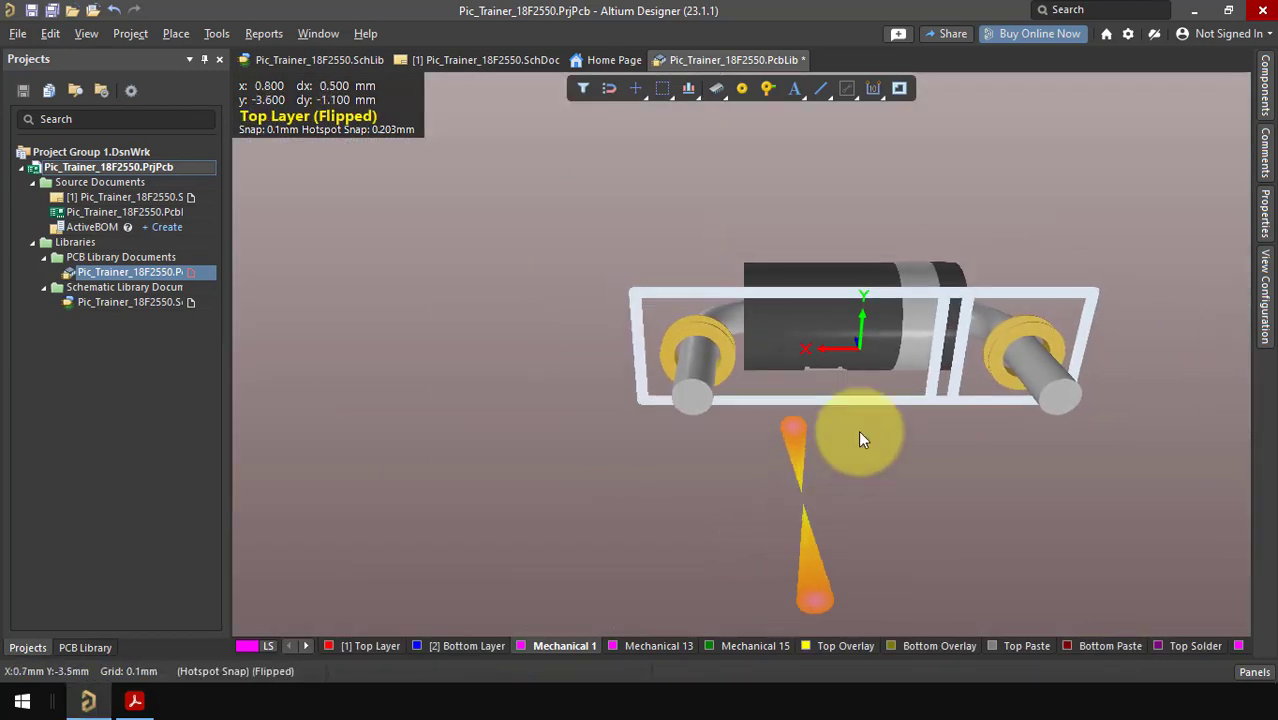
right_click_drag(856, 428, 786, 255, "shift")
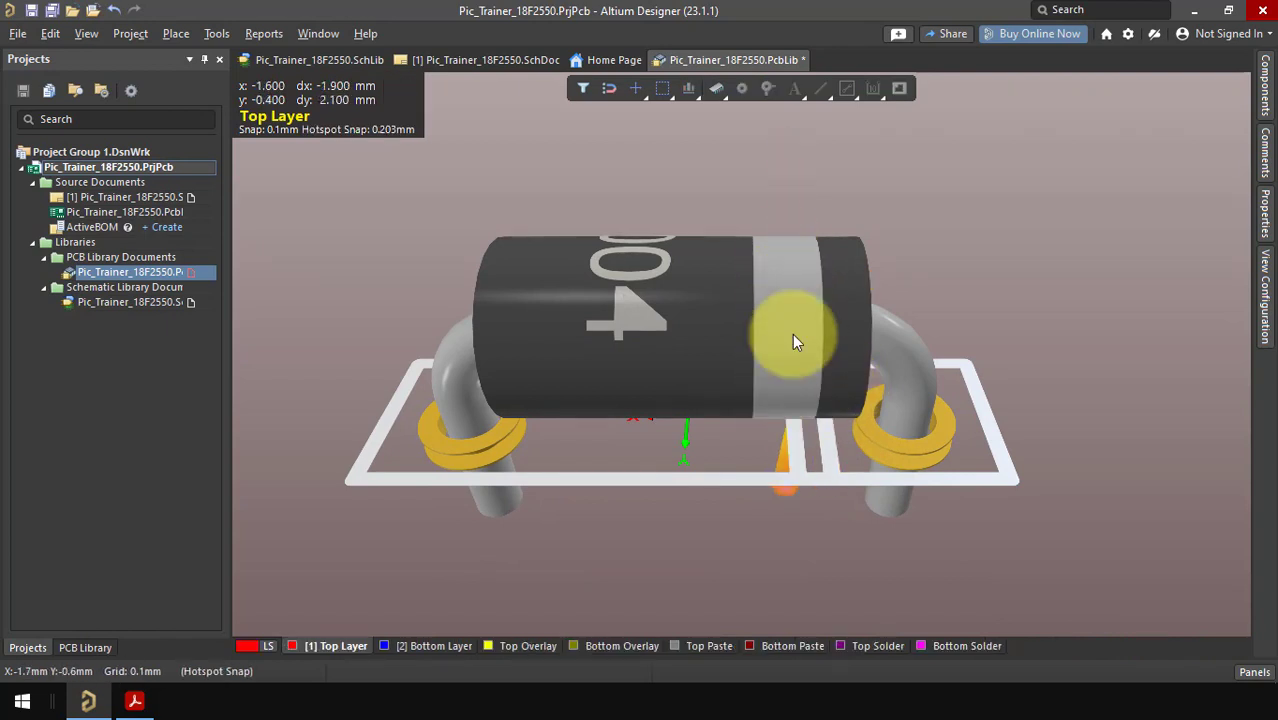
right_click_drag(891, 476, 844, 457, "shift")
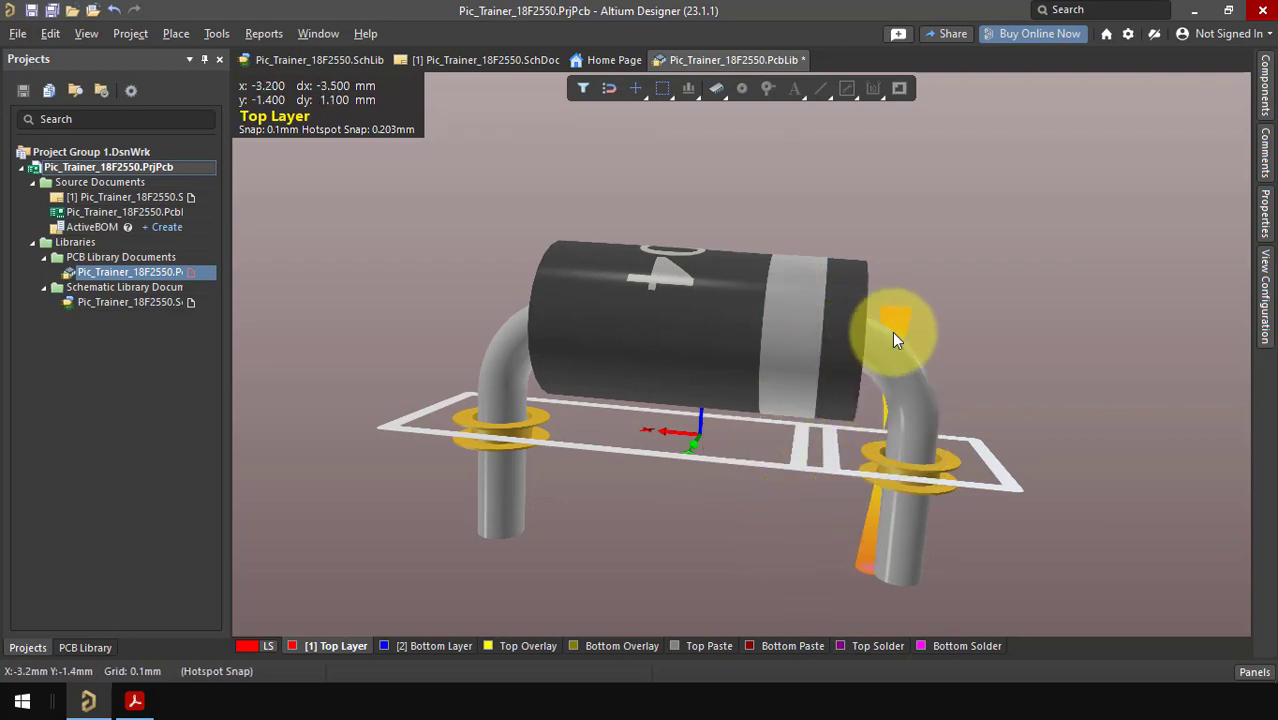
key("2")
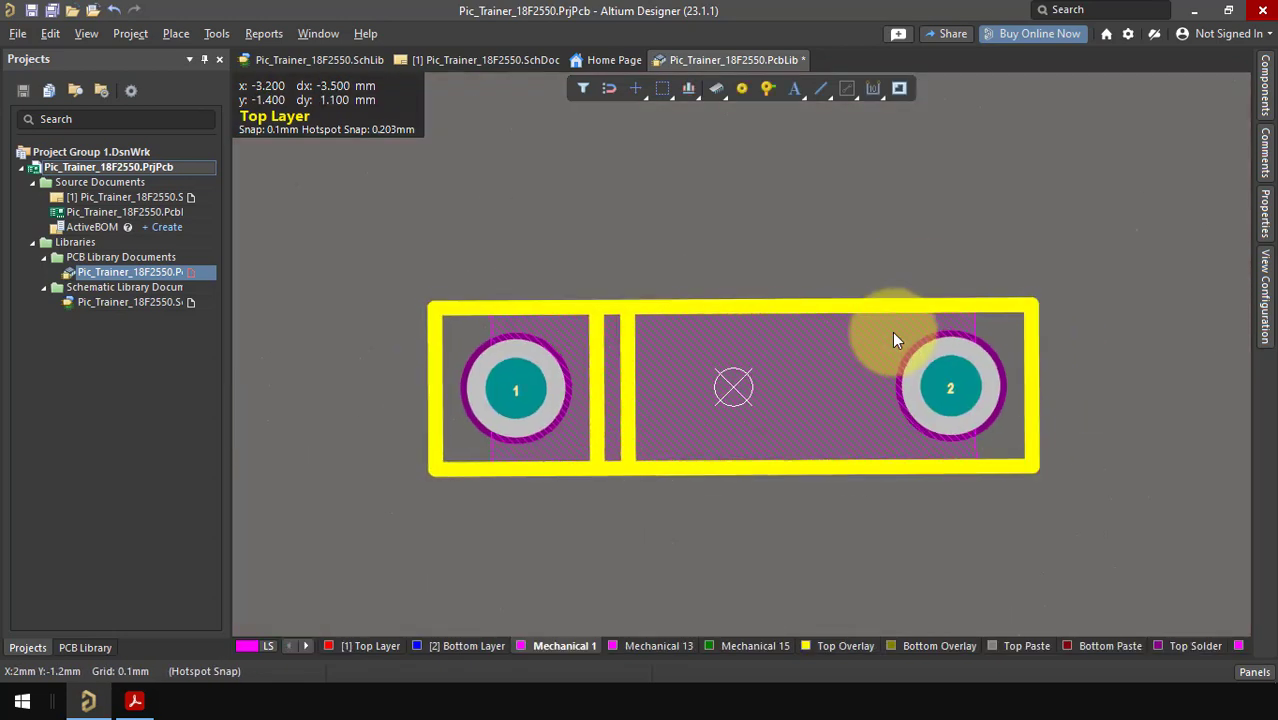
key("ctrl+s")
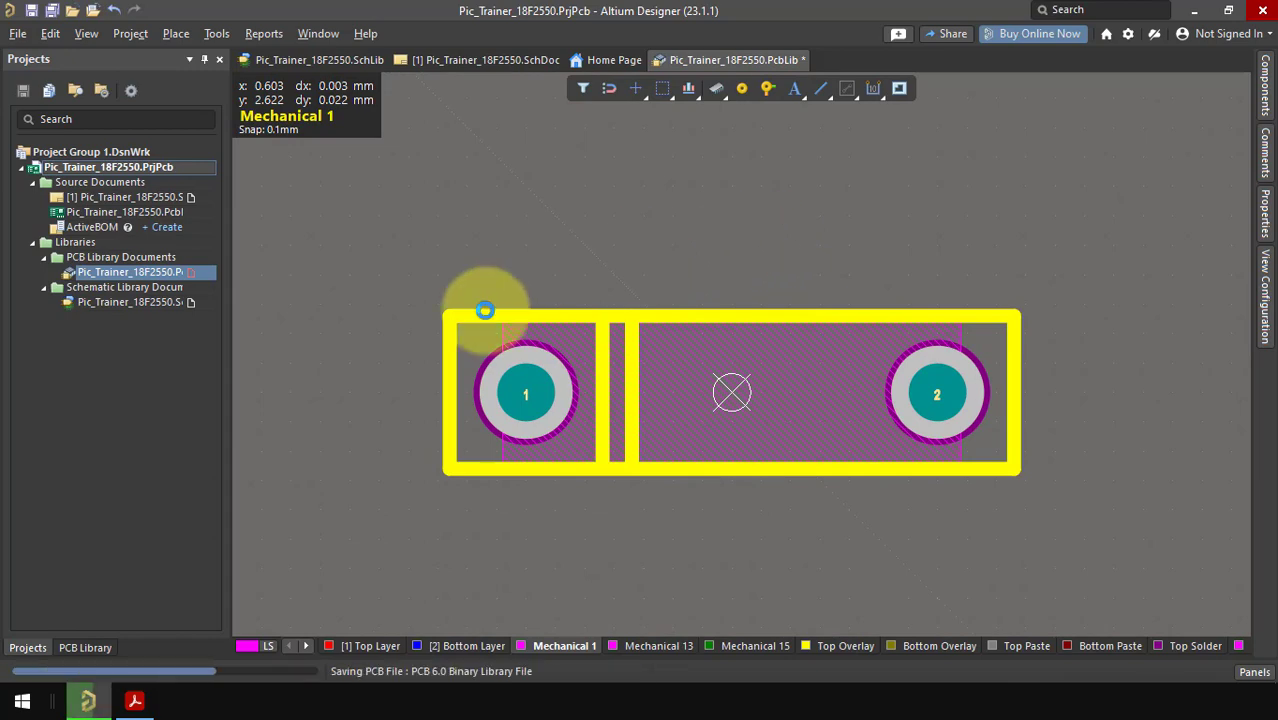
Rename the PCBComponent_1 footprint as D1N4004_P7mm and save the PCB library.
left_click(96, 646)
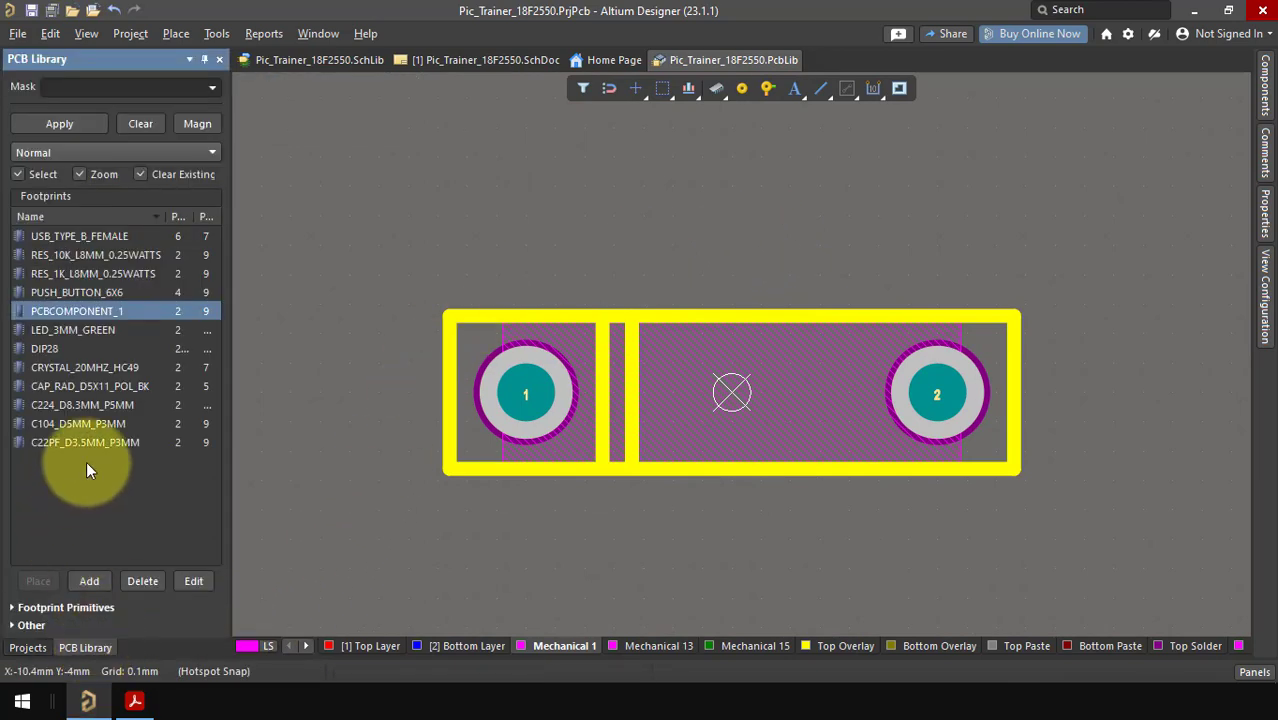
double_click(57, 315)
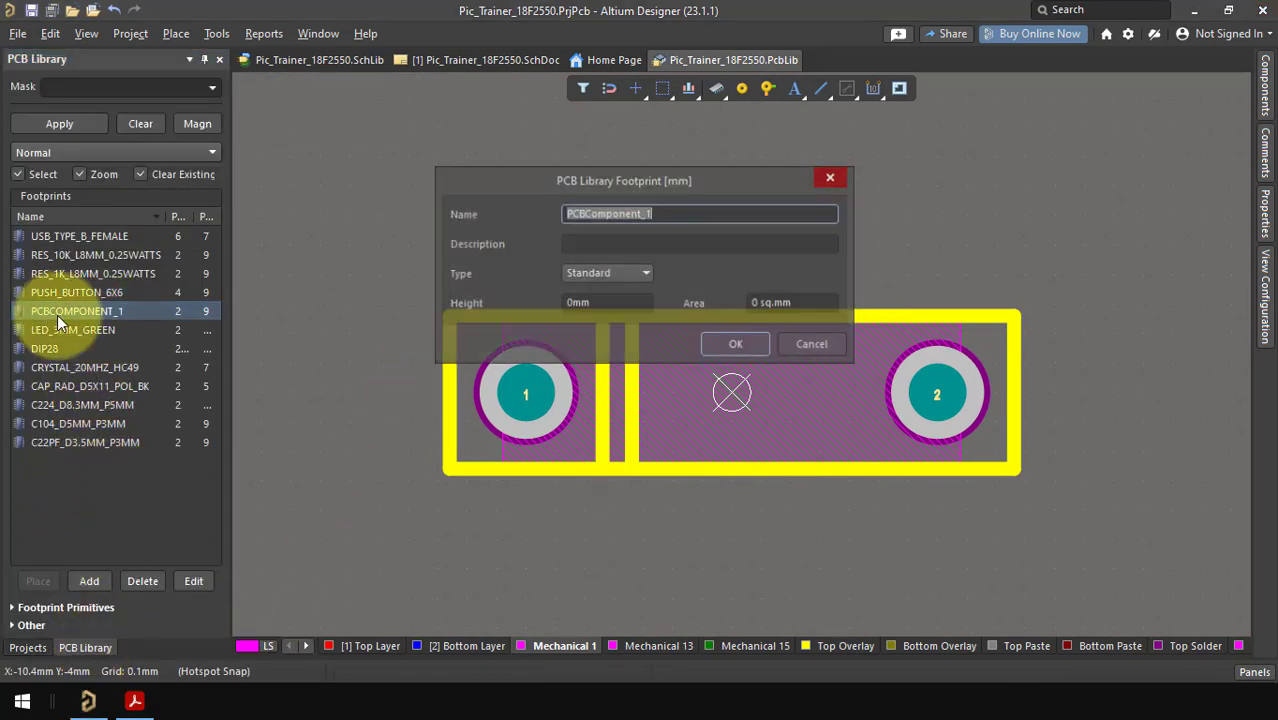
left_click(582, 213)
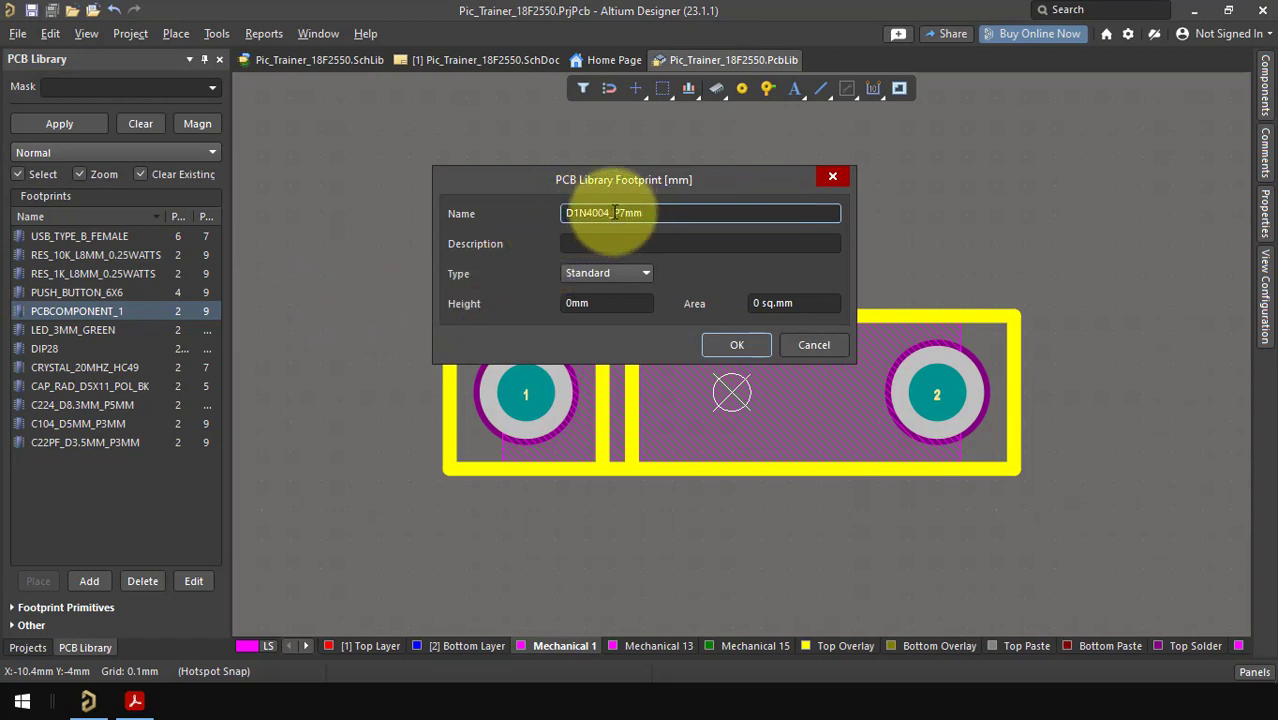
left_click(736, 342)
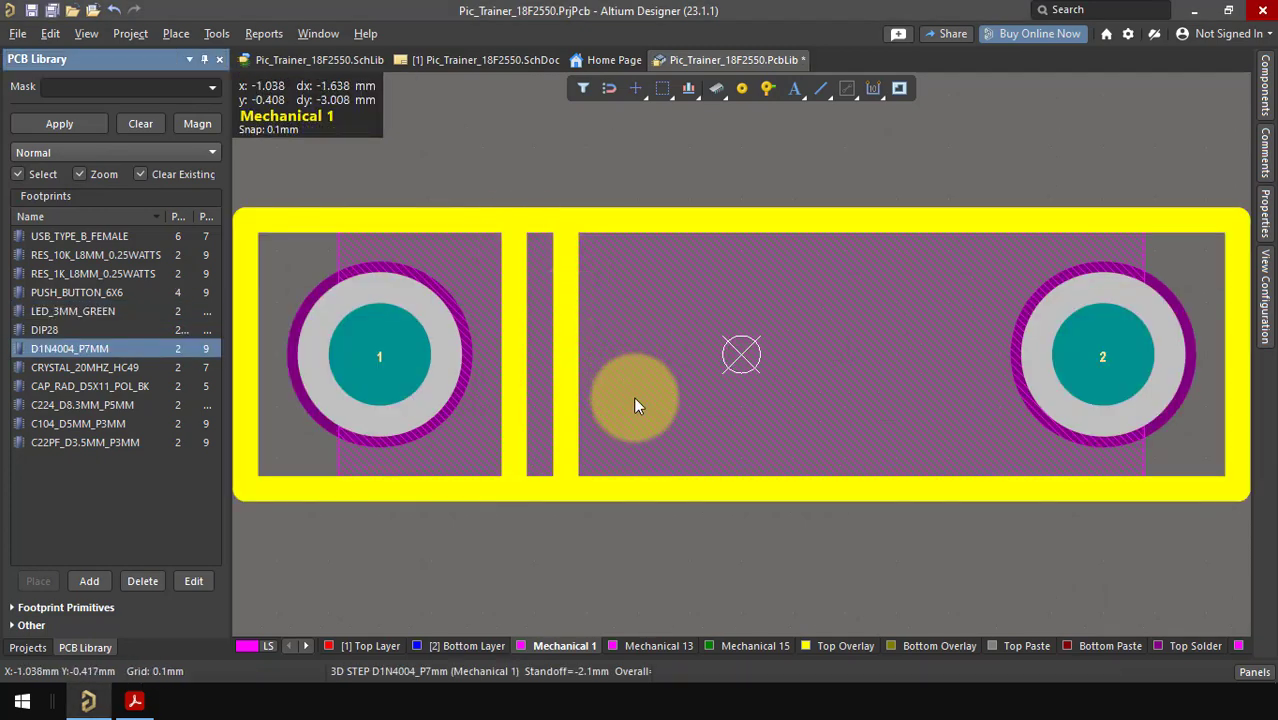
key("ctrl+s")
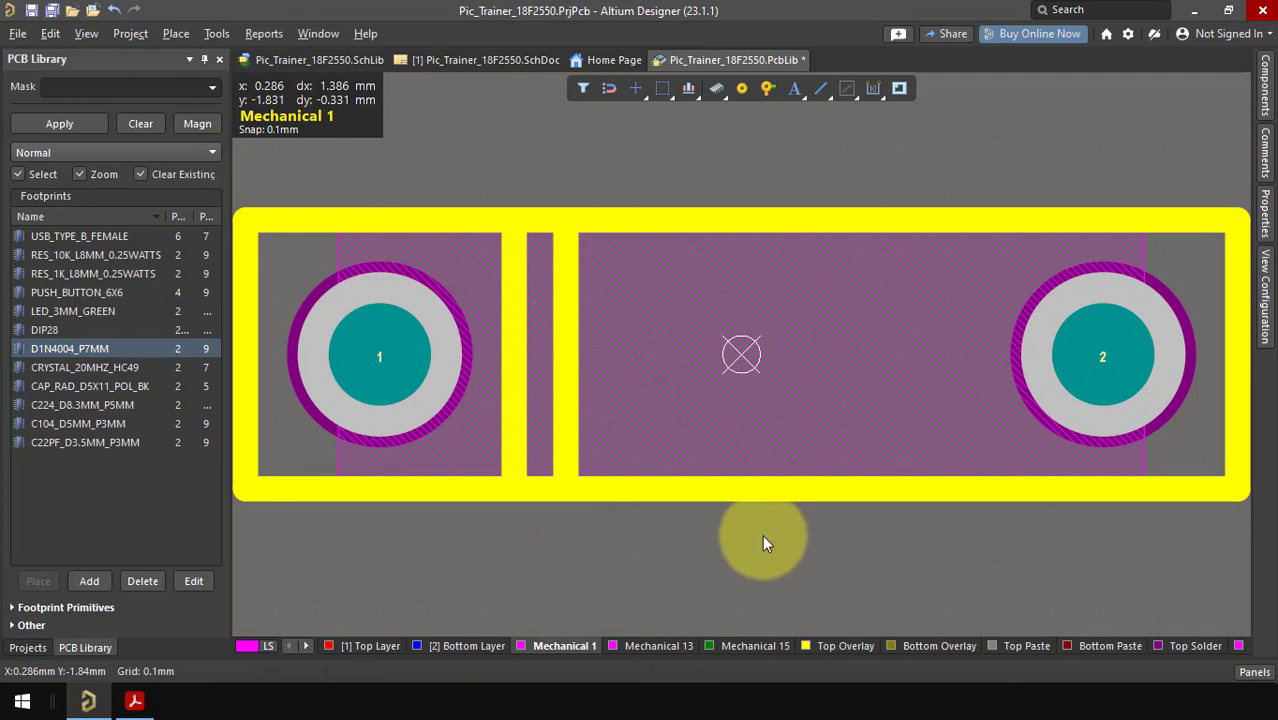
key("p")
key("l")
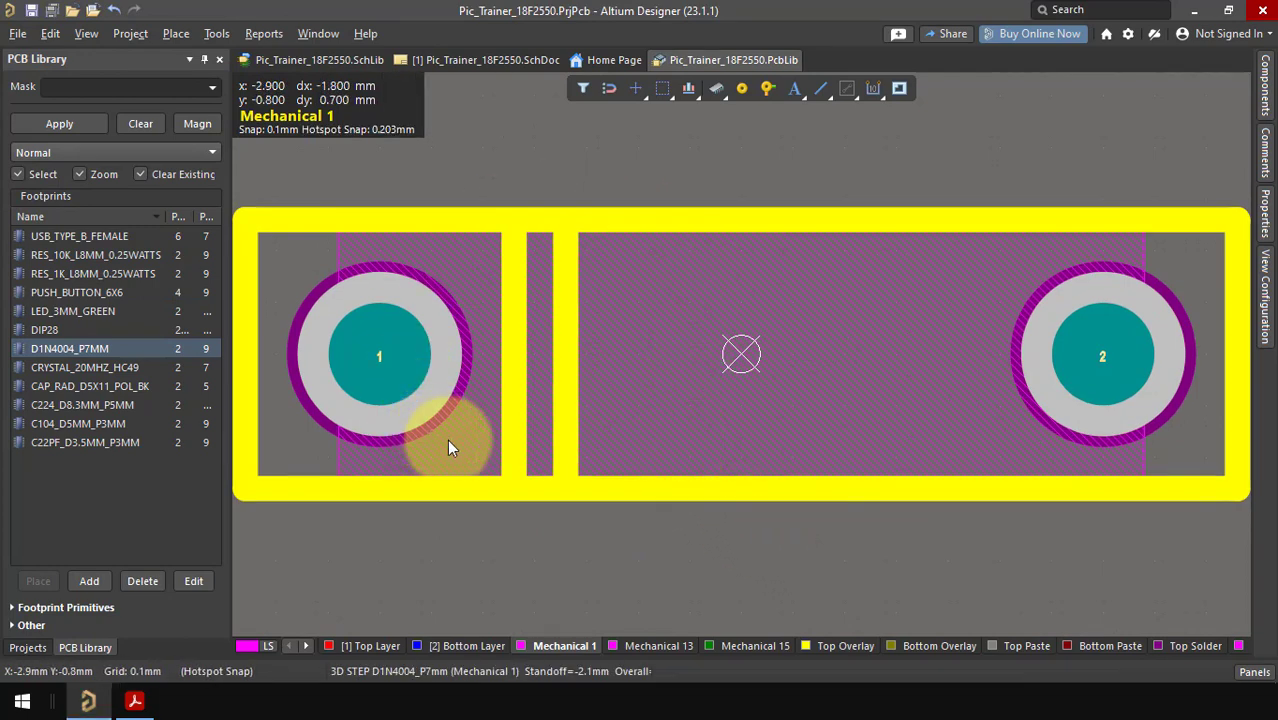
In the Pic_Trainer_18F2550 schematic library, set the 1N4004 component's designator to D? and its comment to 1N4004, and save.
left_click(34, 647)
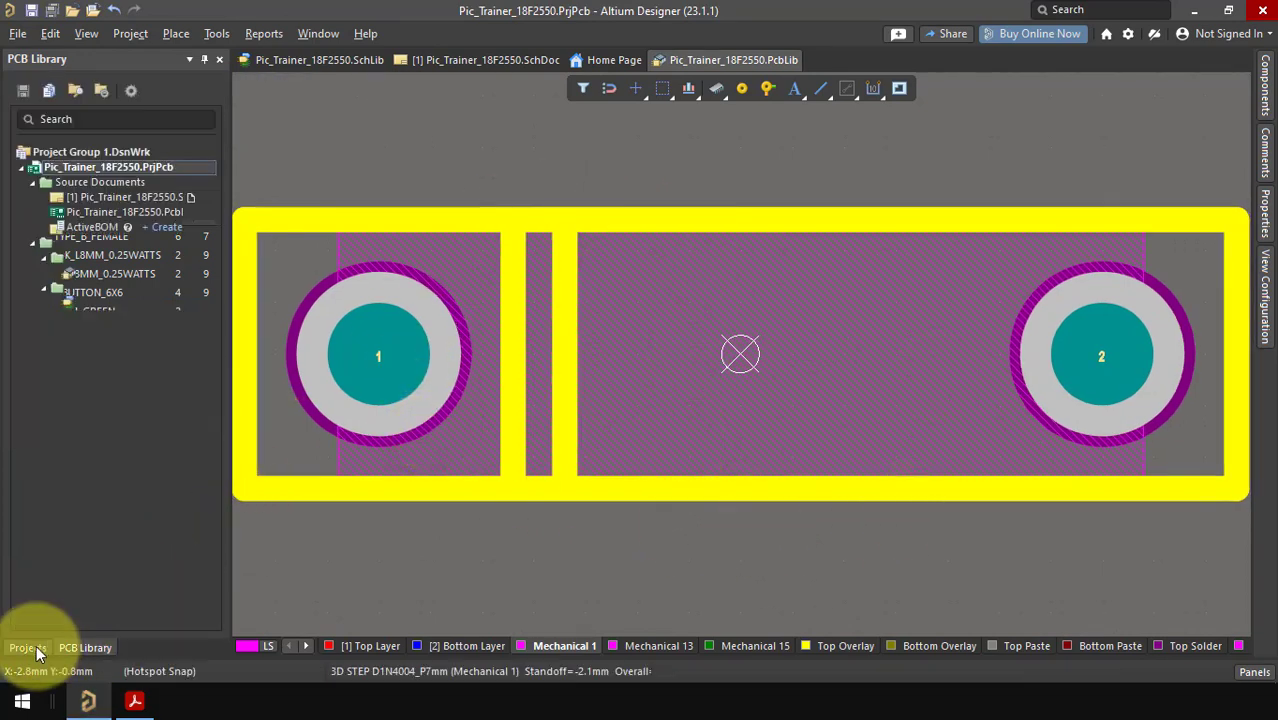
double_click(153, 302)
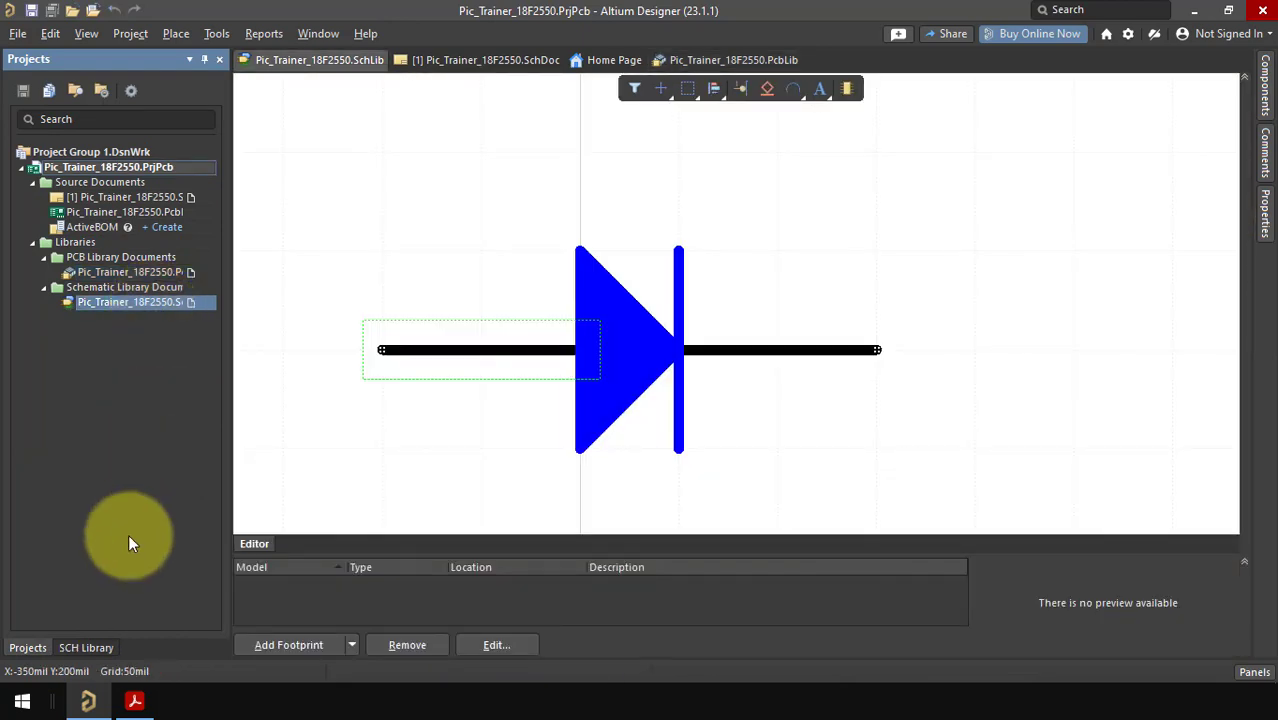
left_click(84, 647)
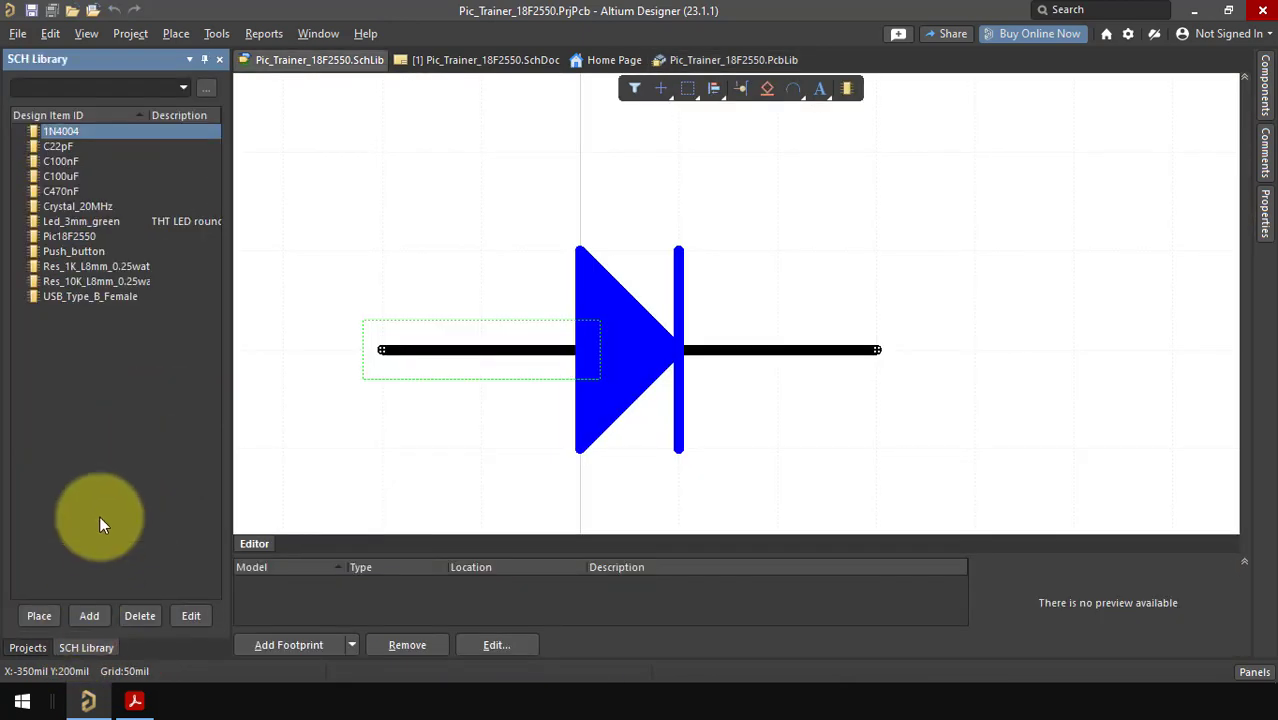
left_click(62, 132)
double_click(62, 131)
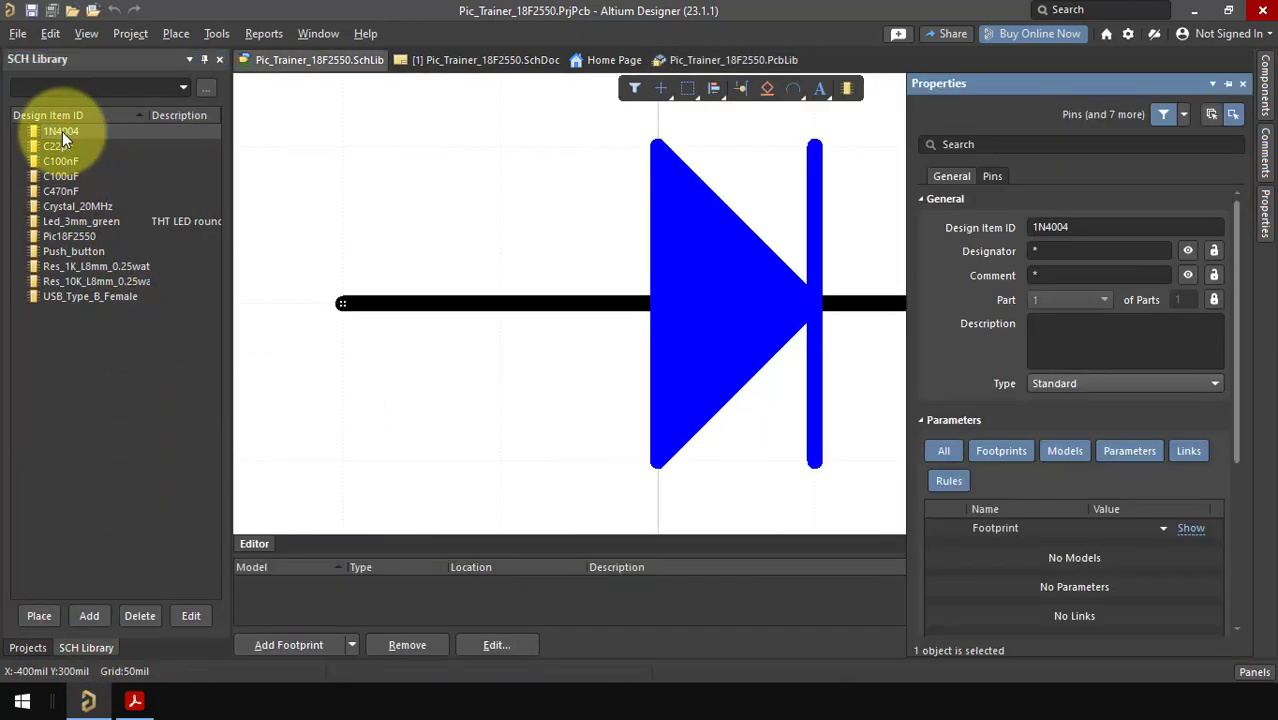
left_click(1103, 227)
double_click(1103, 227)
left_click(1062, 275)
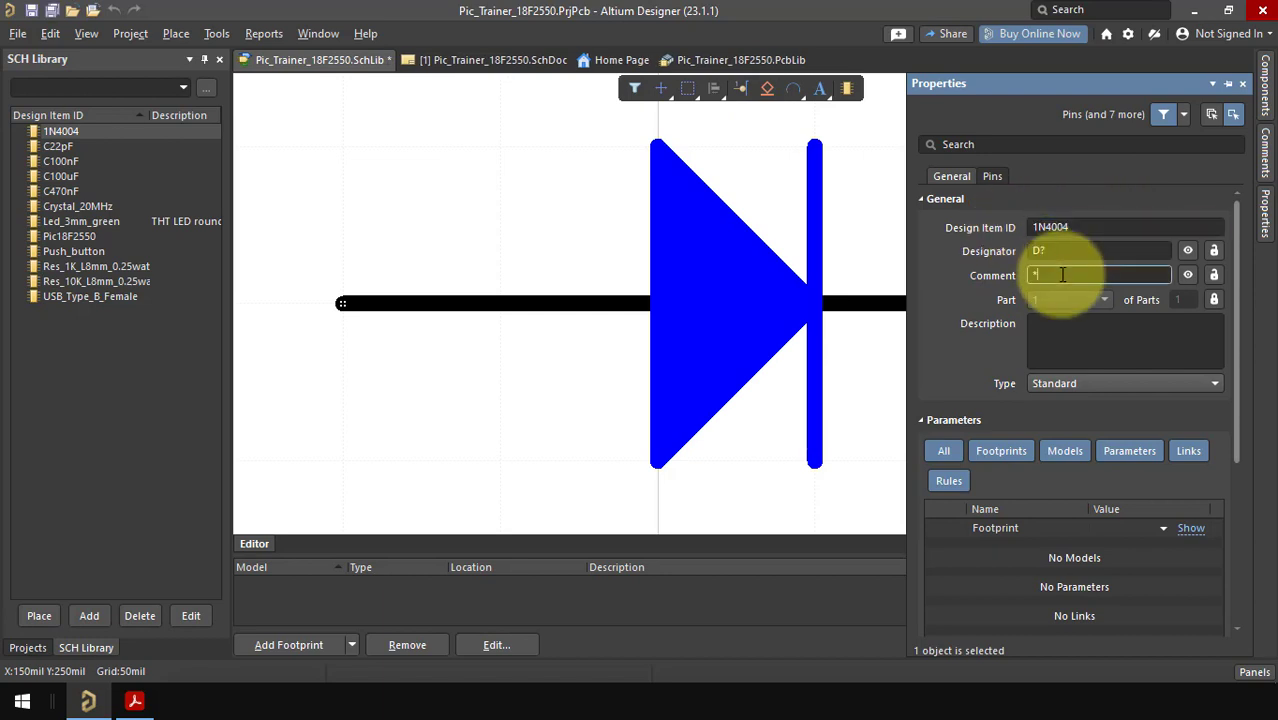
key("Return")
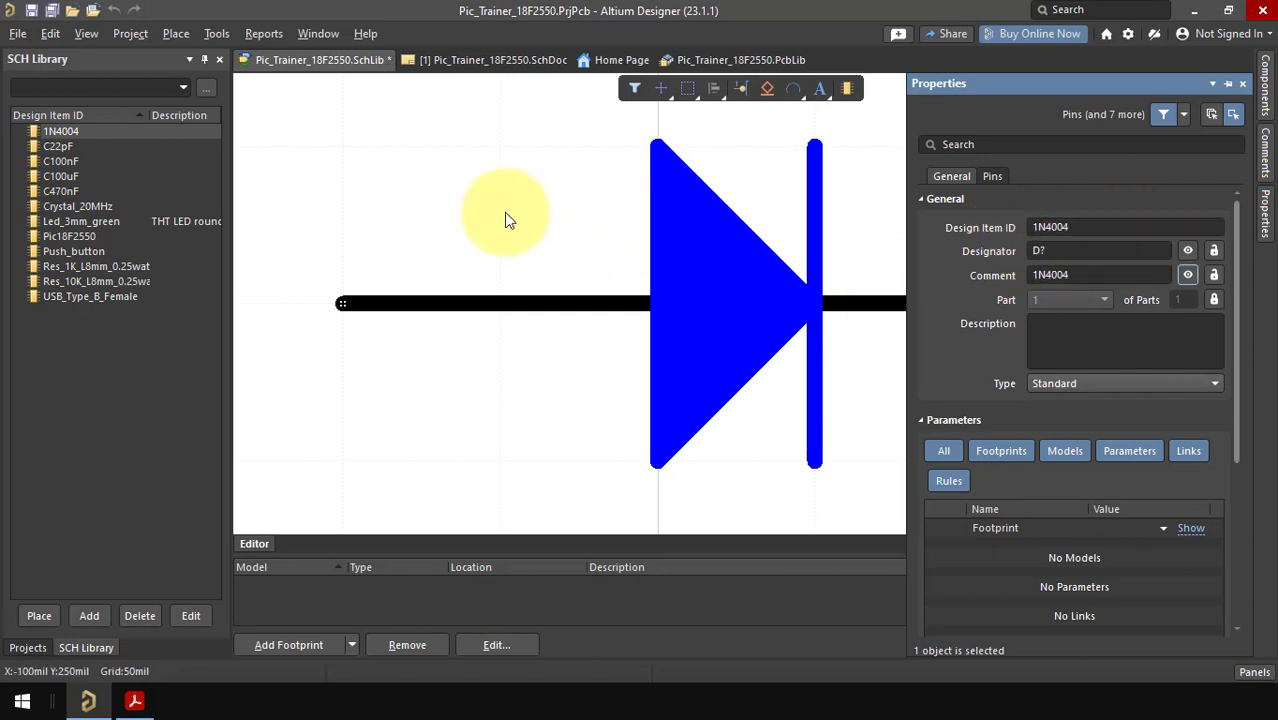
key("ctrl+s")
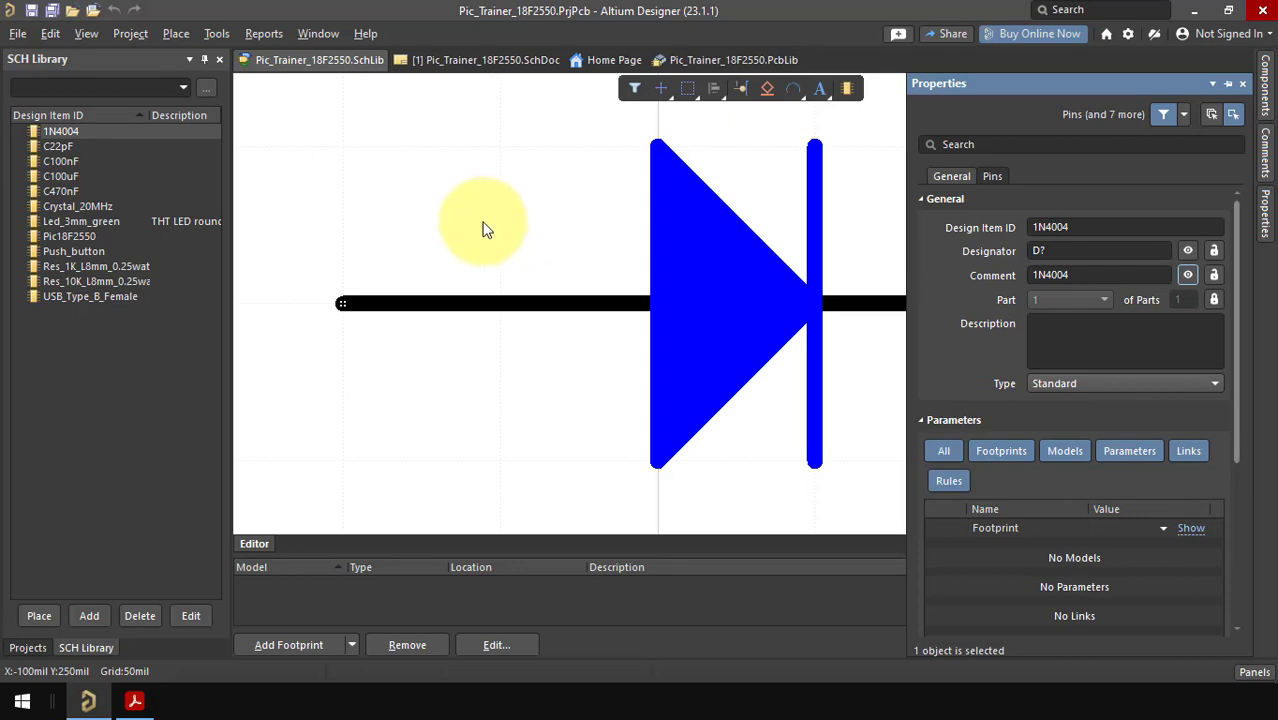
Add the D1N4004_P7mm footprint from Pic_Trainer_18F2550.PcbLib to the 1N4004 schematic component.
left_click(304, 645)
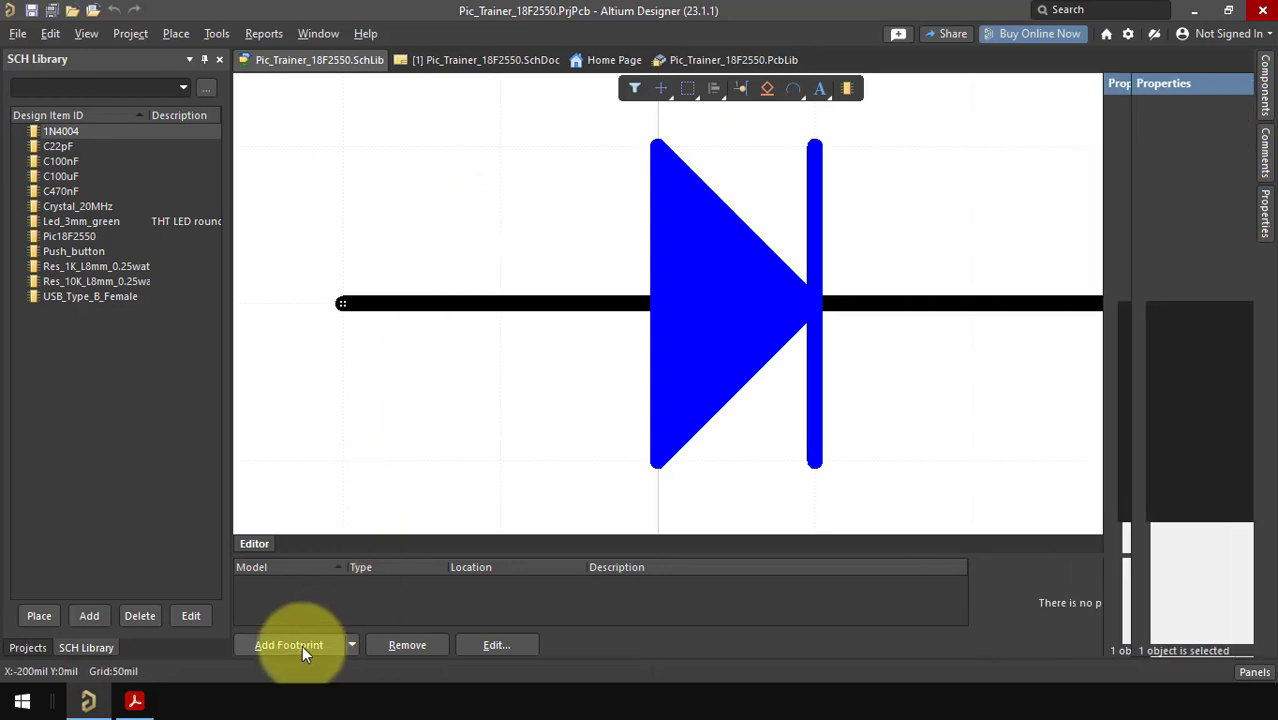
left_click(735, 140)
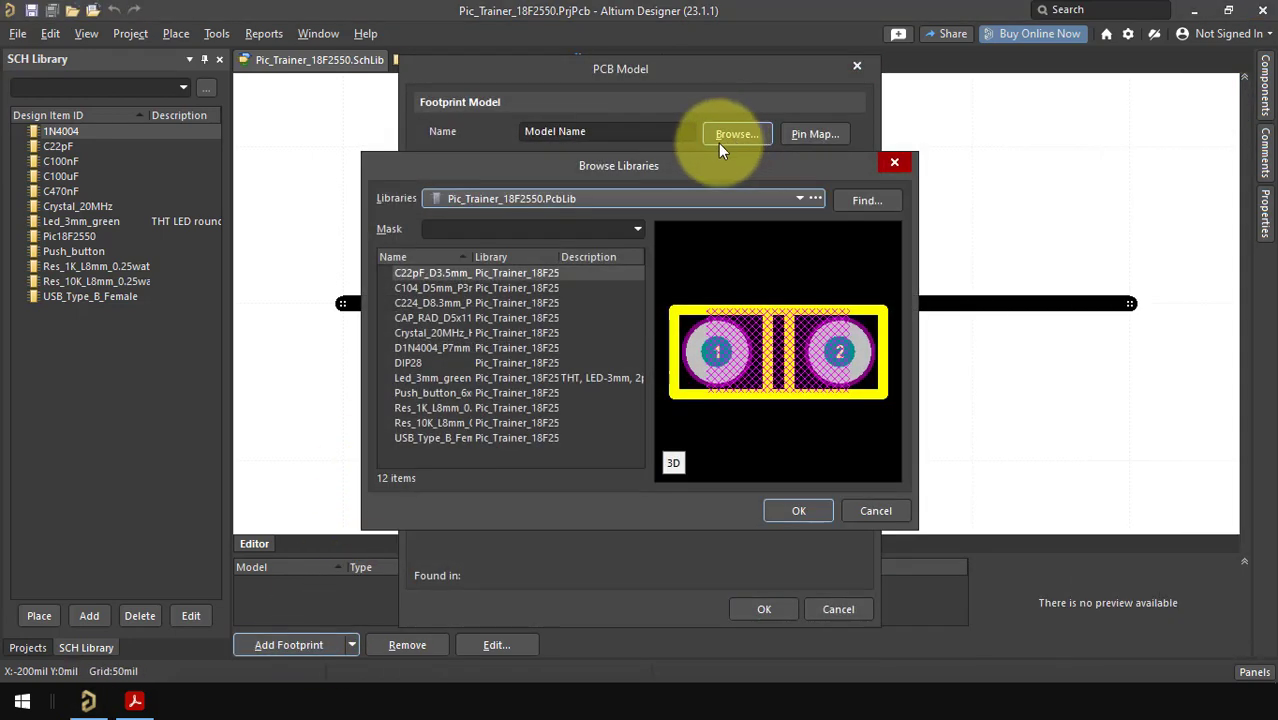
left_click(419, 347)
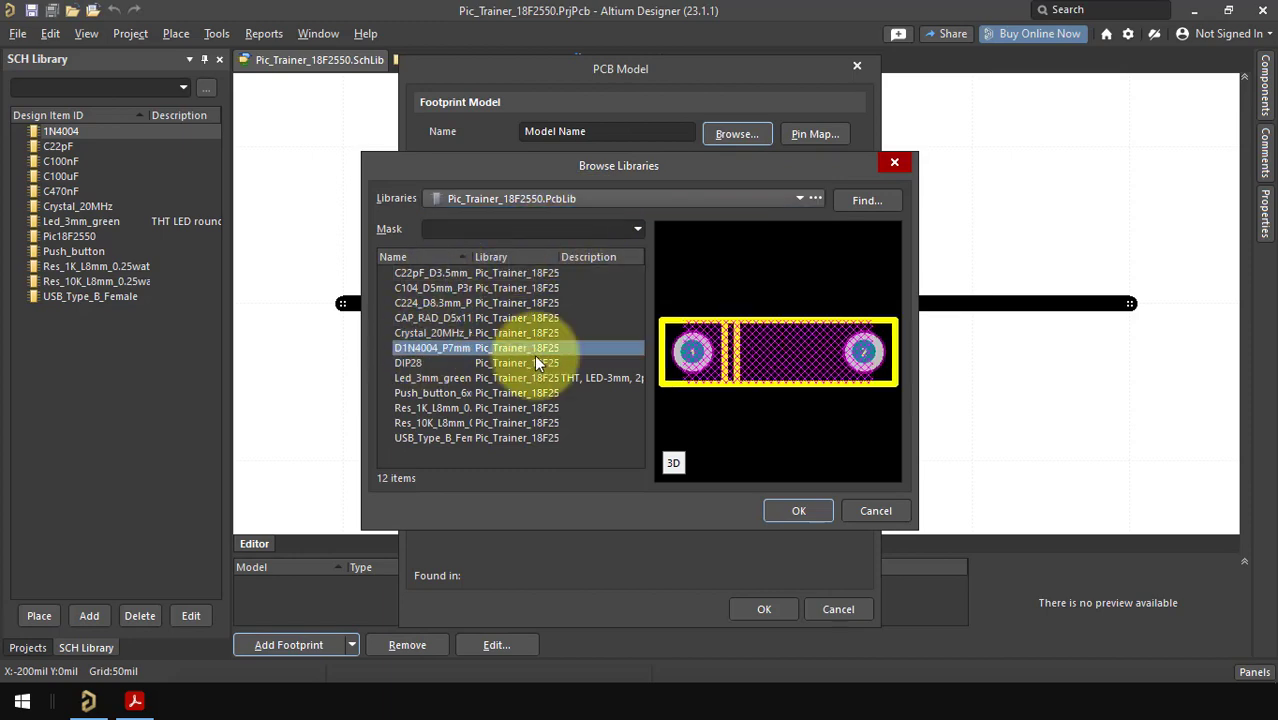
left_click(803, 512)
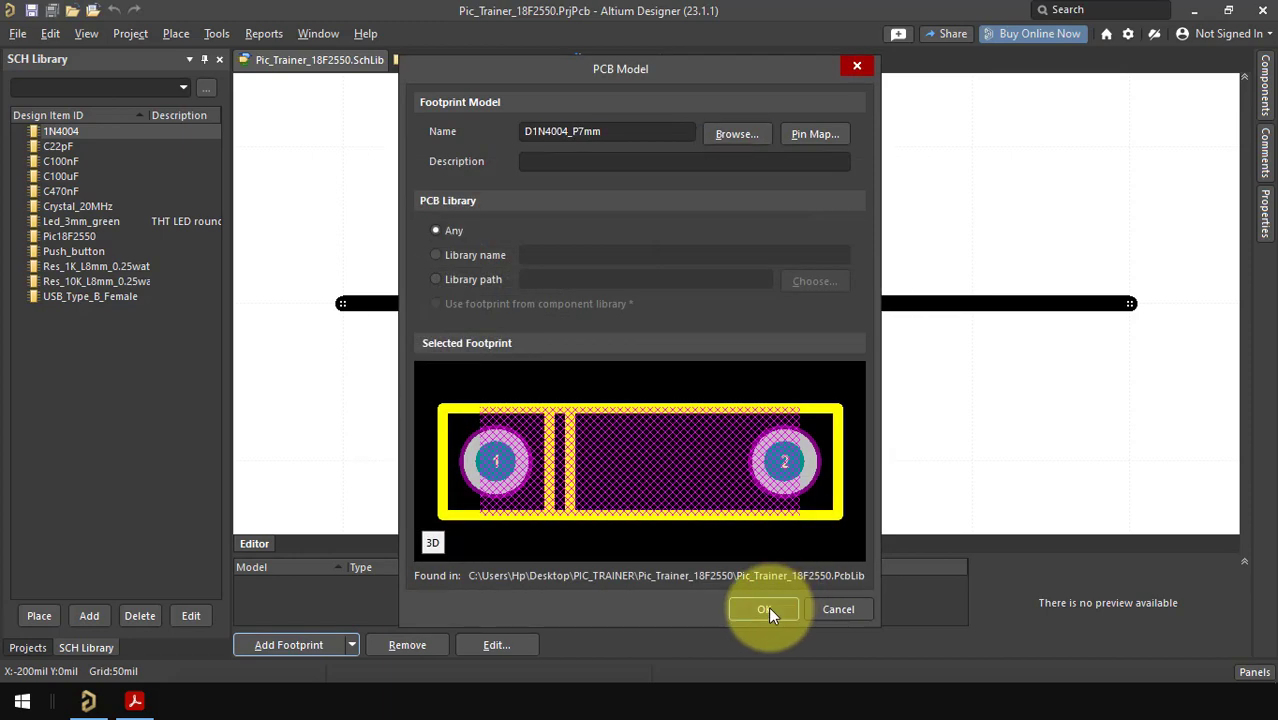
left_click(766, 607)
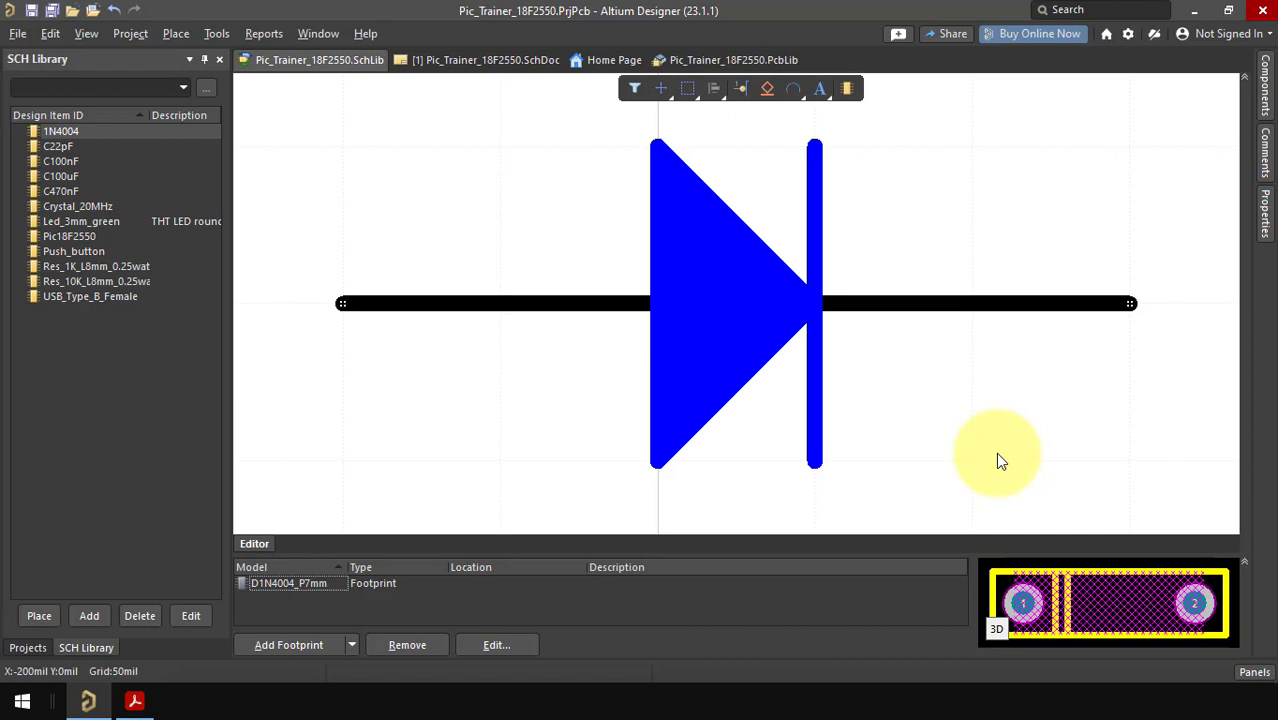